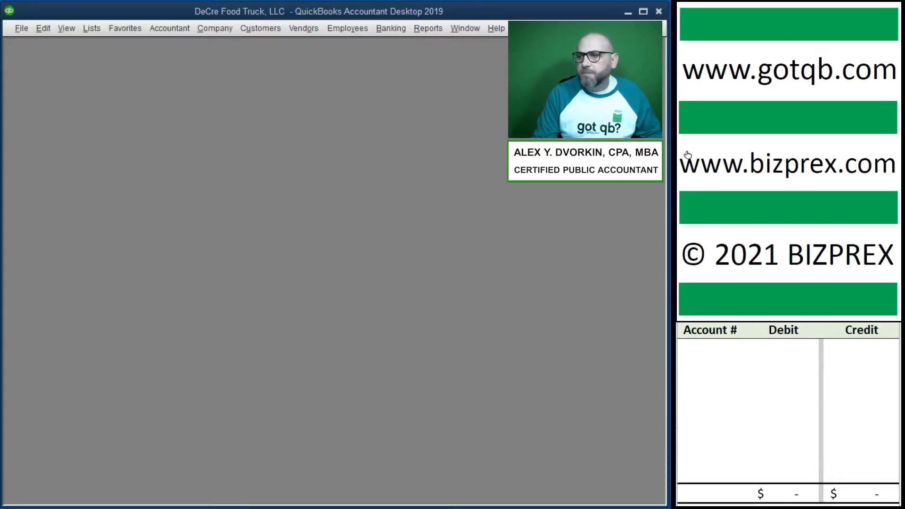
Begin a reconciliation for the 21100 Credit Card CF account, with the CreditFirst statement in view.
scroll(750, 159, down, 3)
scroll(750, 160, down, 5)
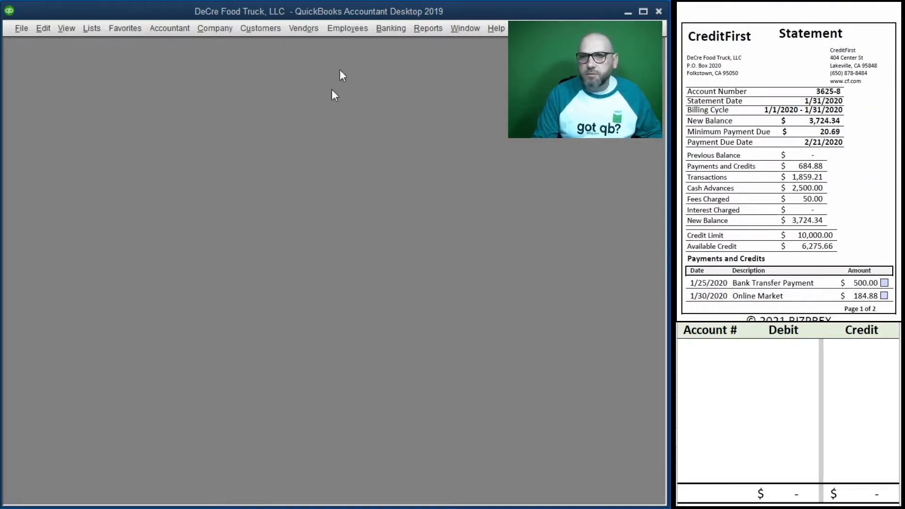
click(390, 28)
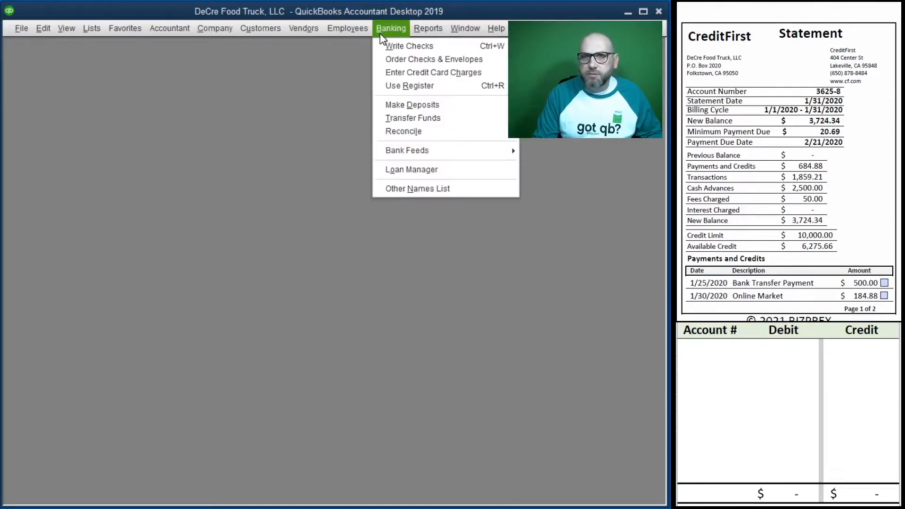
click(446, 134)
click(240, 188)
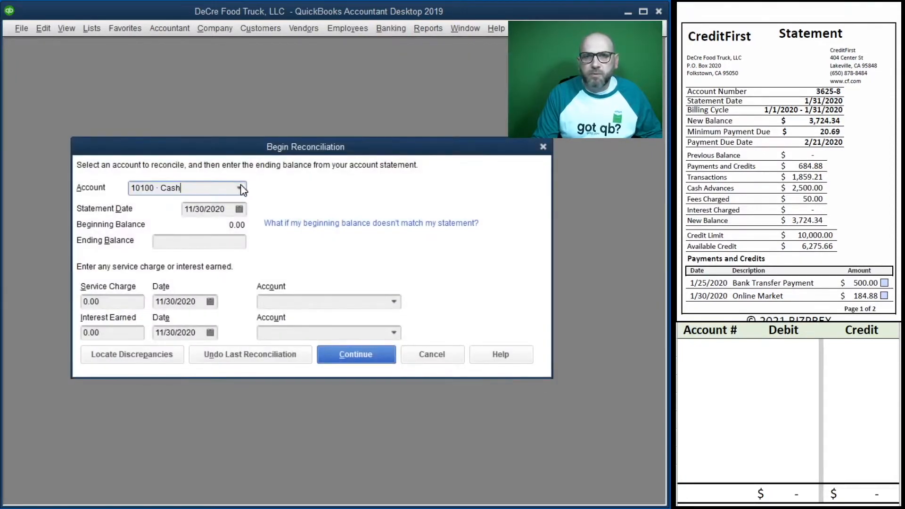
click(228, 238)
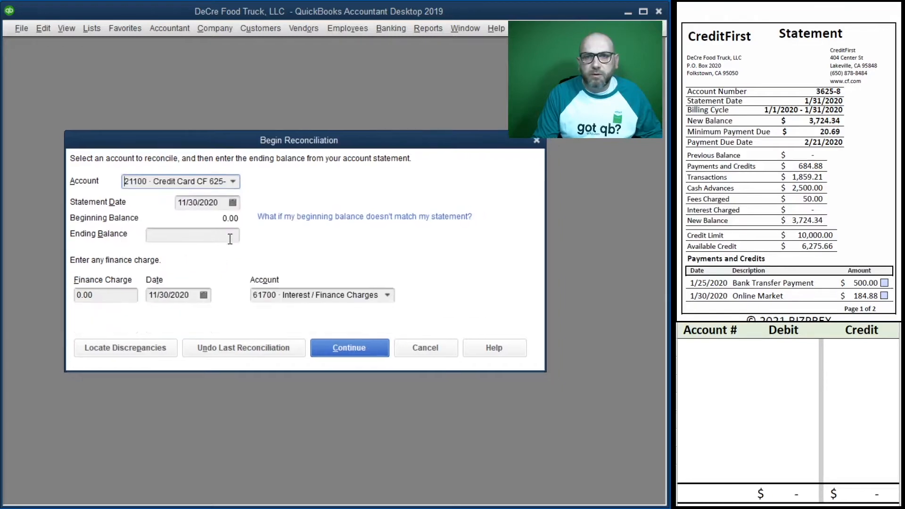
click(233, 182)
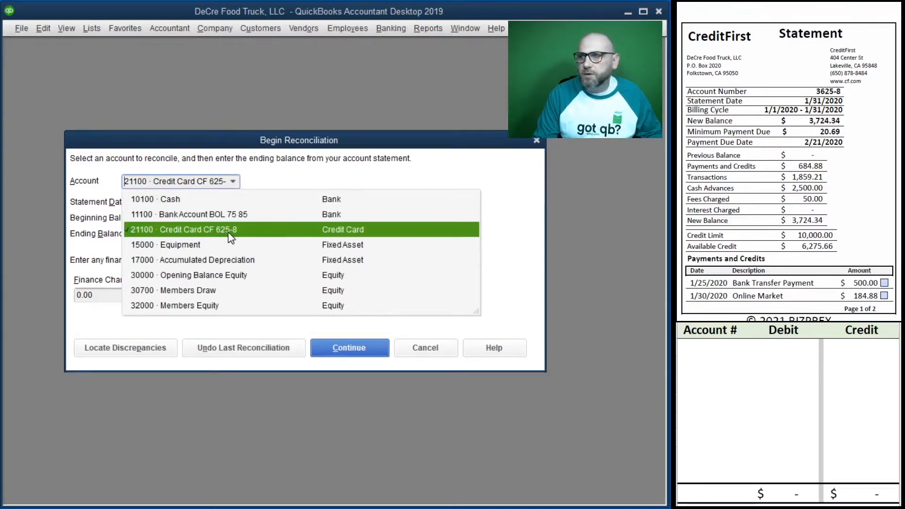
click(296, 231)
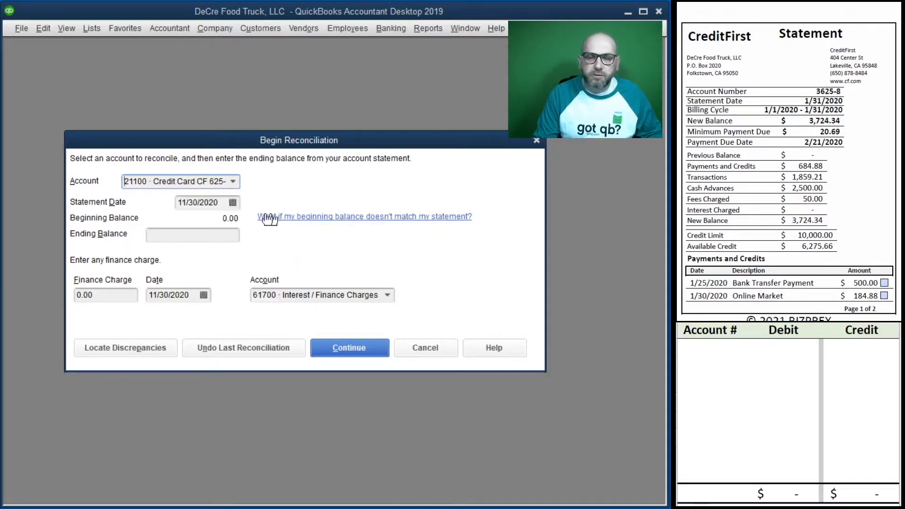
Set the statement date to 01/31/2020 and the ending balance to 3,724.34.
click(211, 203)
text(1/)
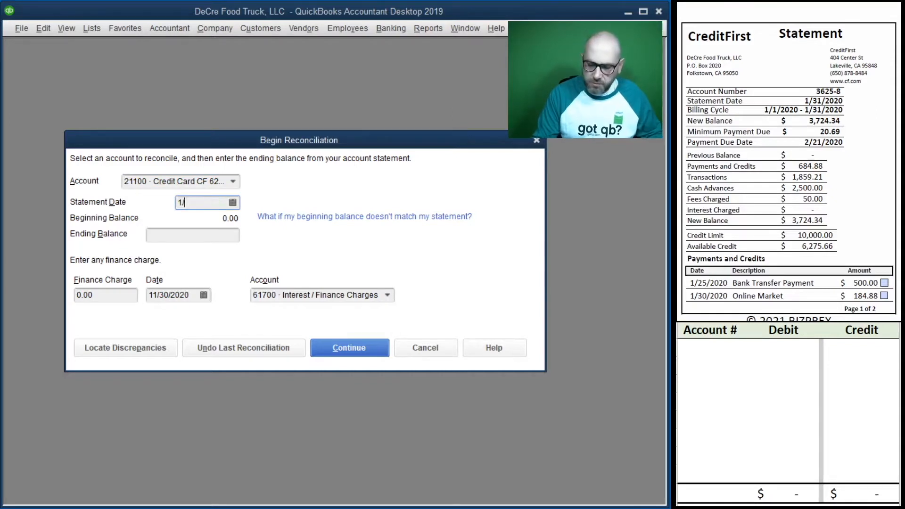
key(Tab)
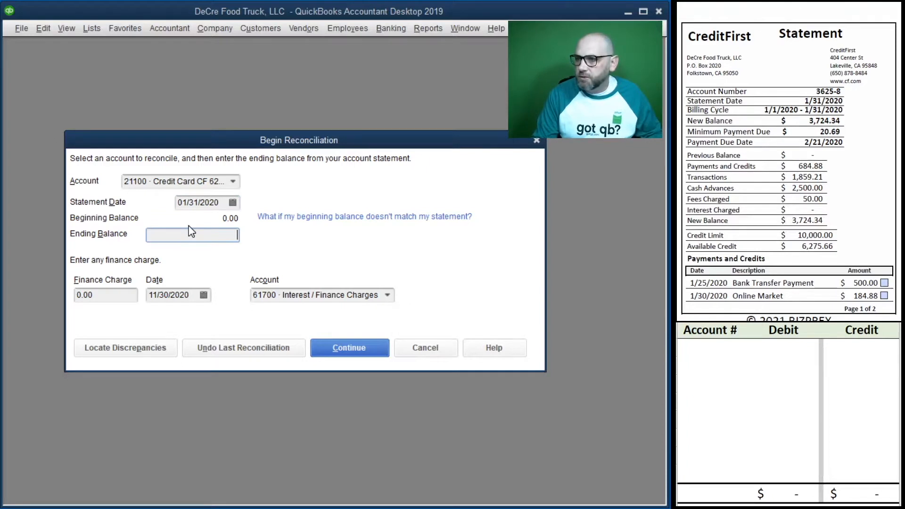
text(3,)
text(7)
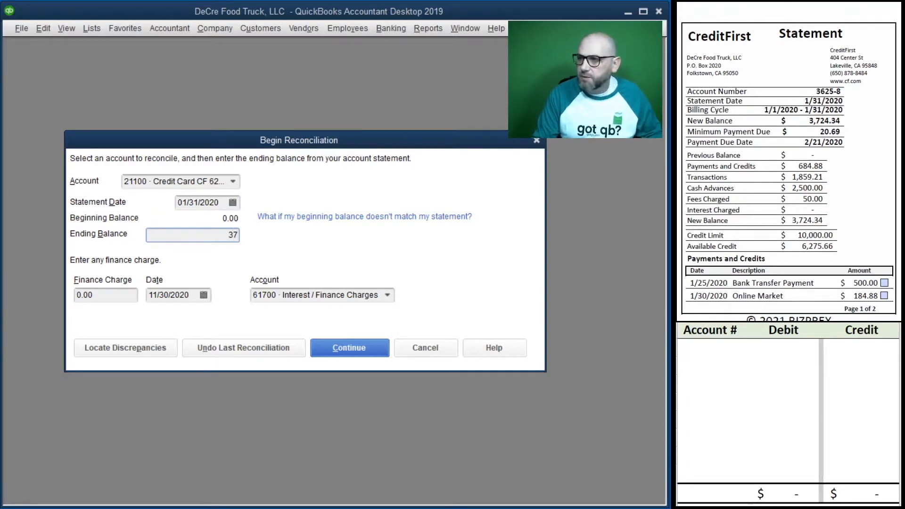
text(24)
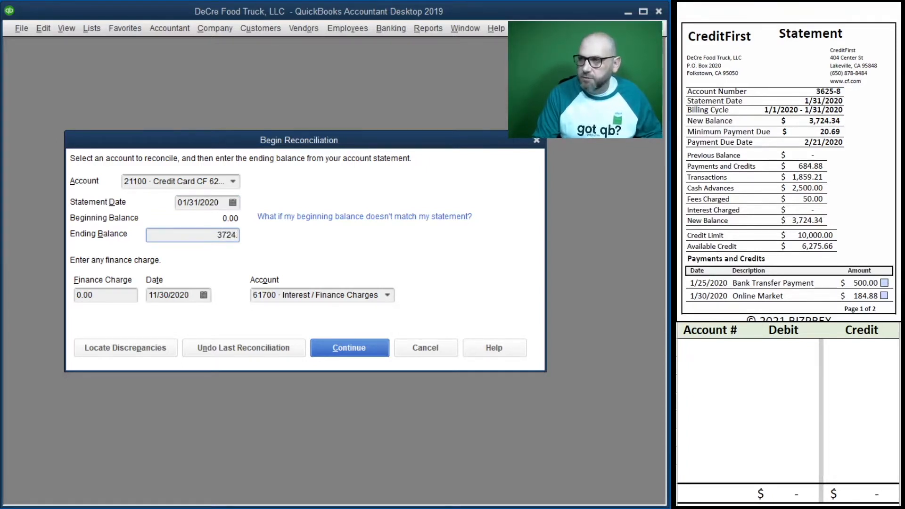
text(.34)
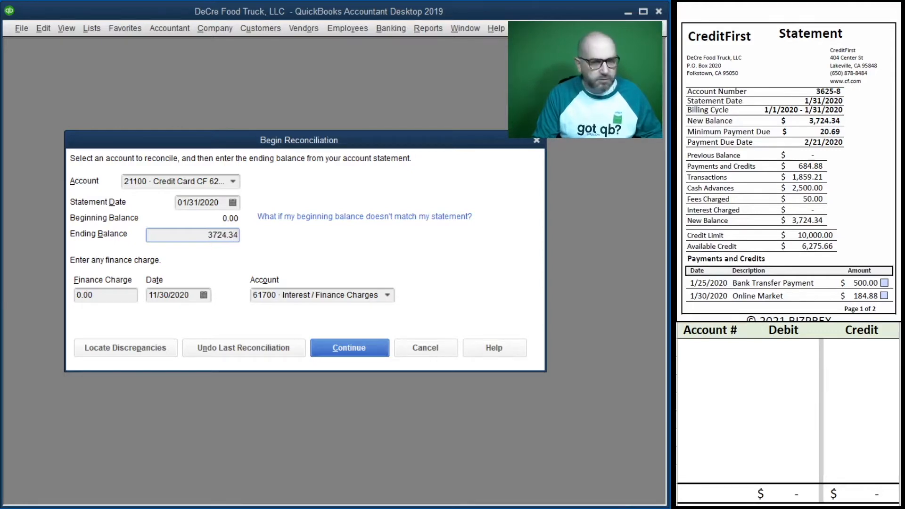
key(Tab)
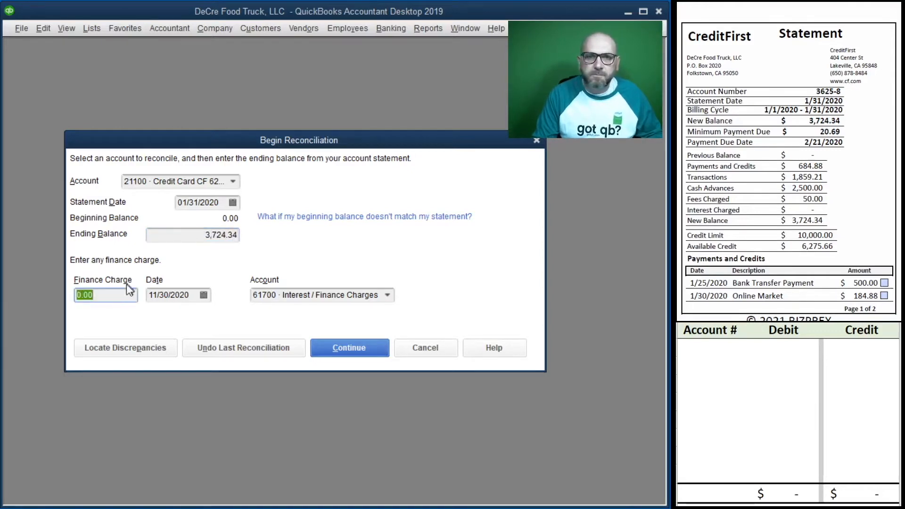
Check the statement for interest charges, set the finance charge date to 01/31/2020, and continue to the transaction list.
scroll(785, 175, down, 10)
scroll(785, 176, down, 2)
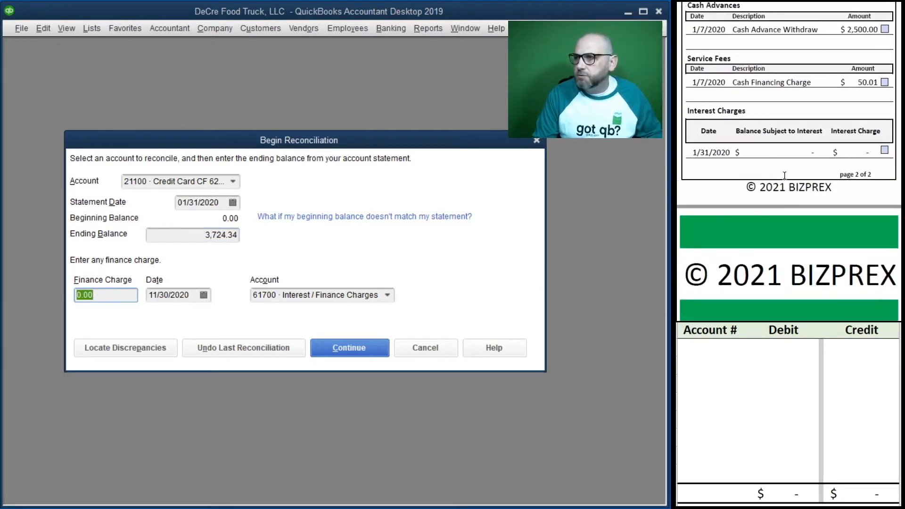
scroll(784, 179, up, 3)
scroll(783, 178, up, 10)
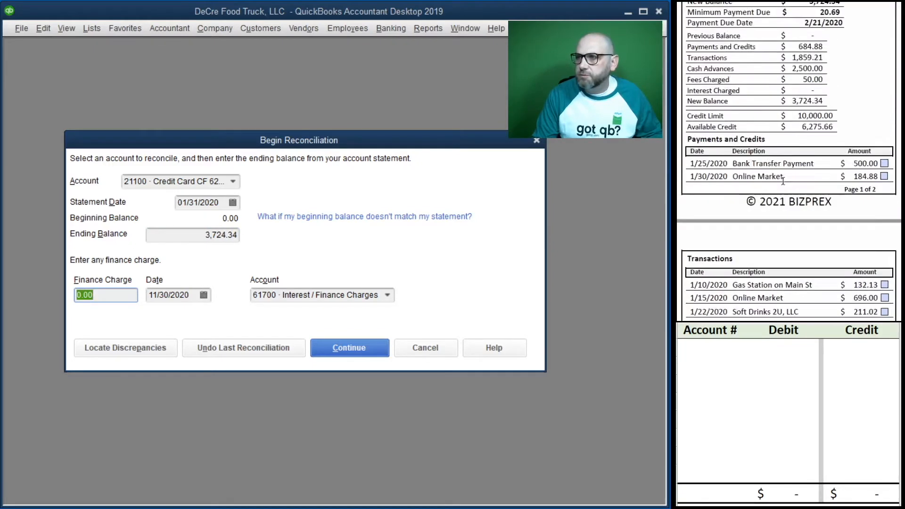
click(198, 294)
text(1/31/)
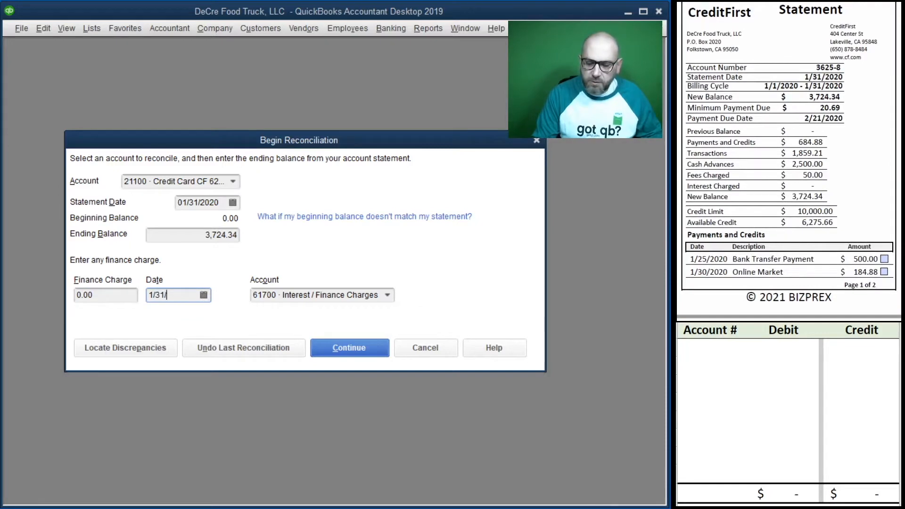
key(Tab)
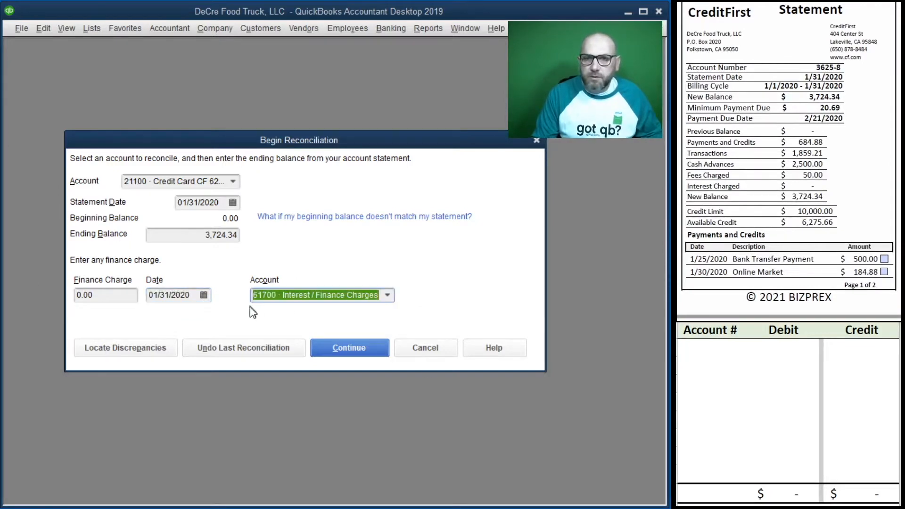
click(358, 353)
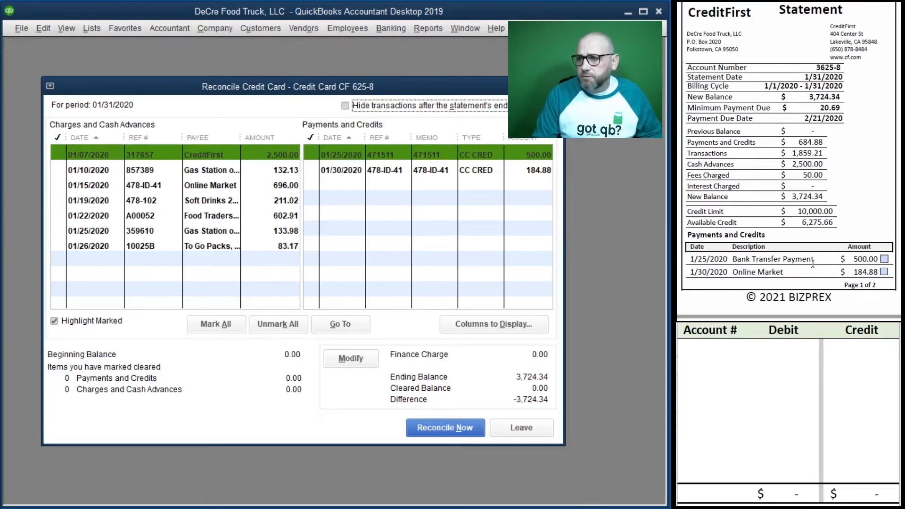
Mark the 500.00 payment and the 184.88 Online Market credit as cleared, ticking them off on the statement.
click(310, 156)
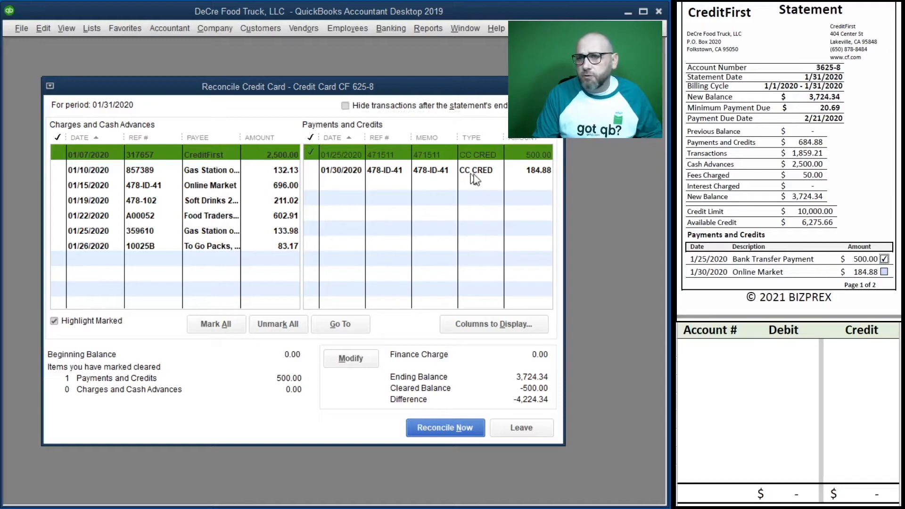
click(311, 171)
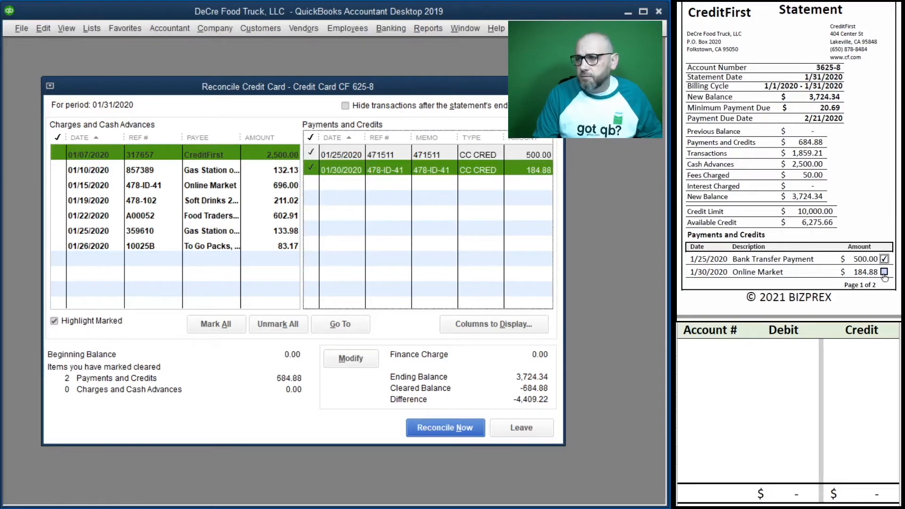
Tick off the statement's 1/31/2020 interest charge line, and clear the 2,500.00 cash advance in both the statement and the reconciliation.
scroll(802, 208, down, 10)
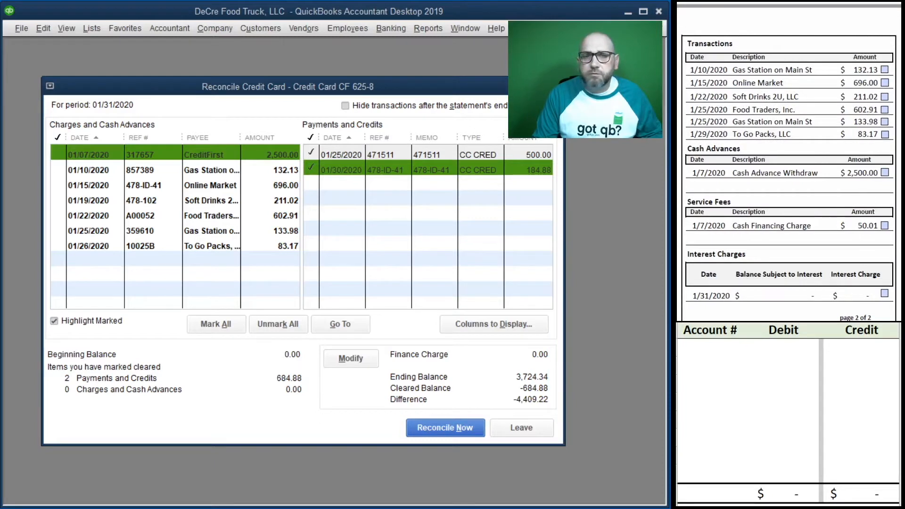
click(884, 294)
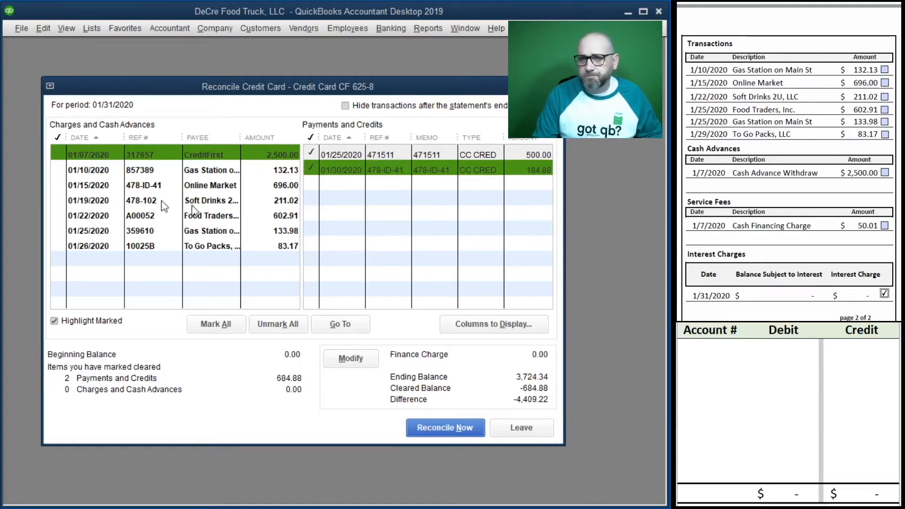
click(885, 173)
click(58, 155)
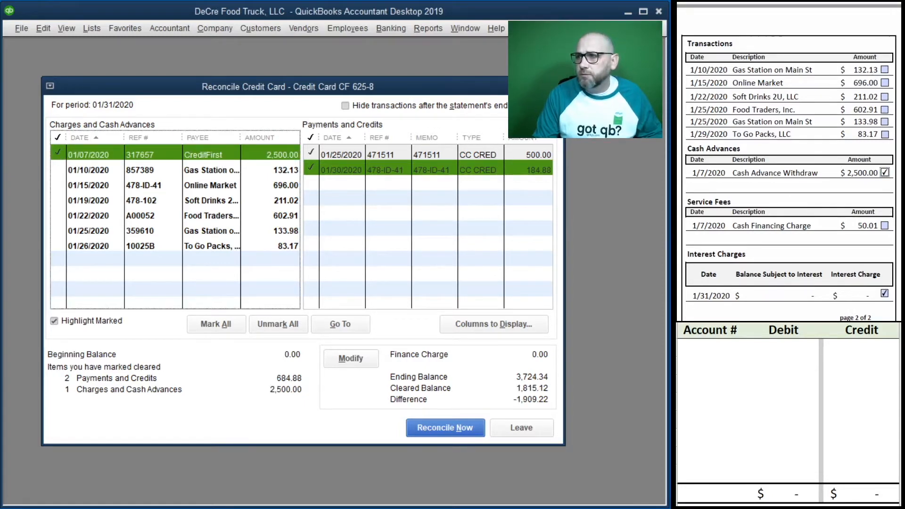
Clear the 132.13 gas station, 696.00 Online Market and 211.02 Soft Drinks charges, ticking each off on the statement.
click(56, 171)
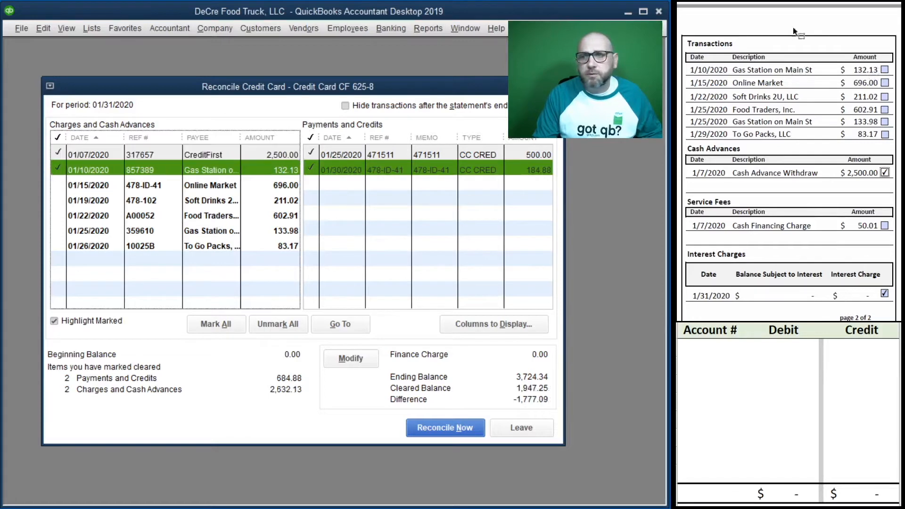
click(885, 69)
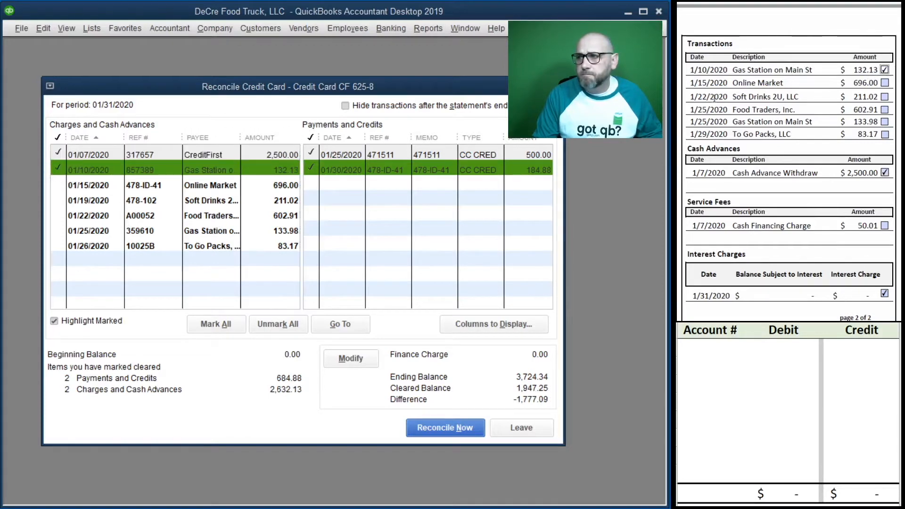
click(56, 185)
click(884, 83)
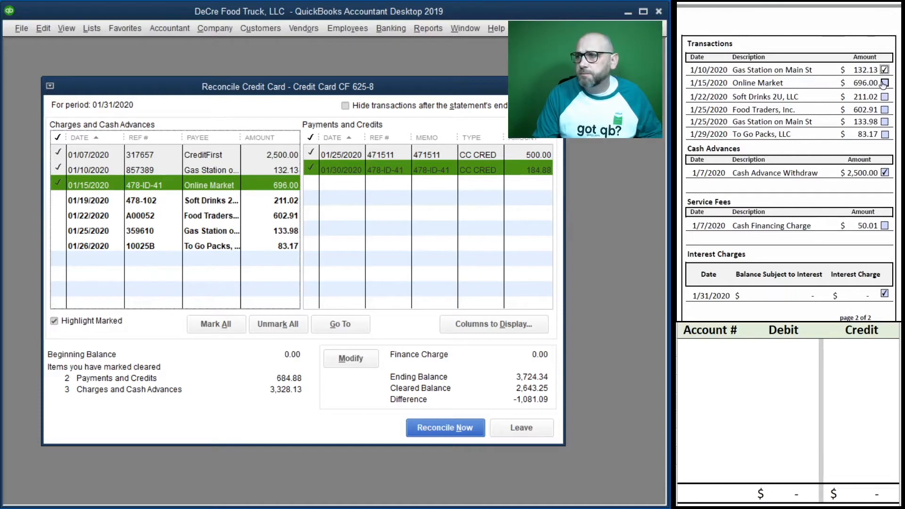
click(57, 200)
click(885, 97)
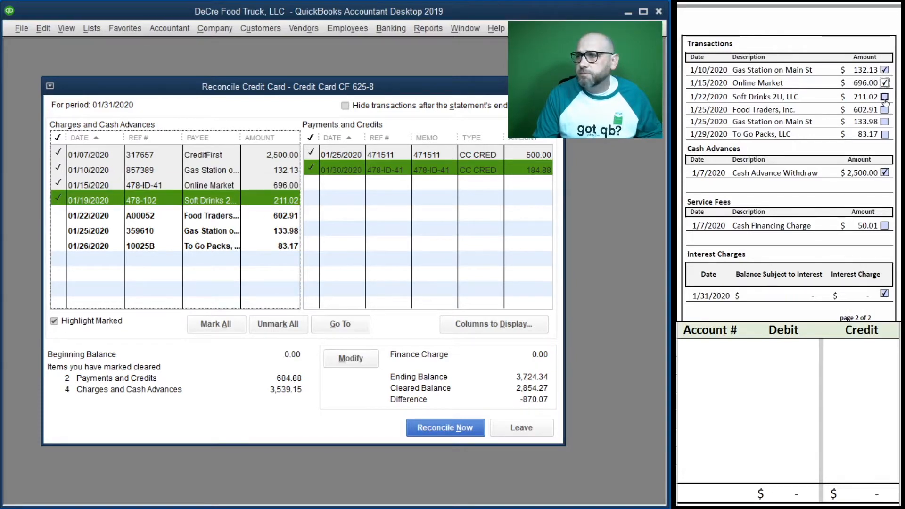
Clear the 602.91 Food Traders, 133.98 gas station and 83.17 To Go Packs charges, ticking each off on the statement.
click(57, 216)
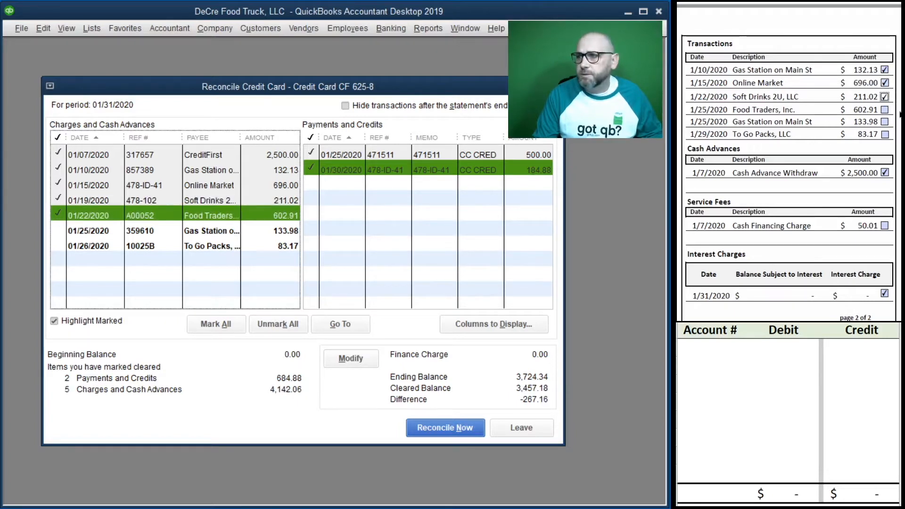
click(885, 109)
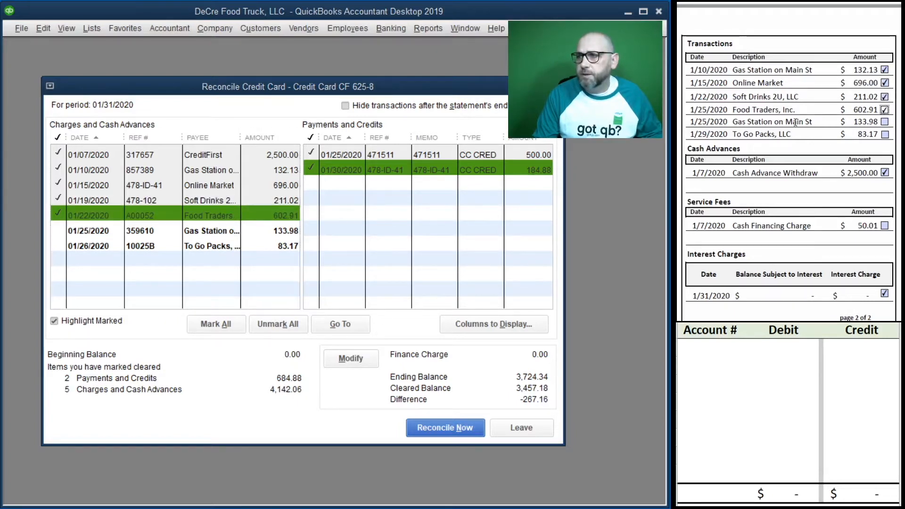
click(57, 230)
click(885, 121)
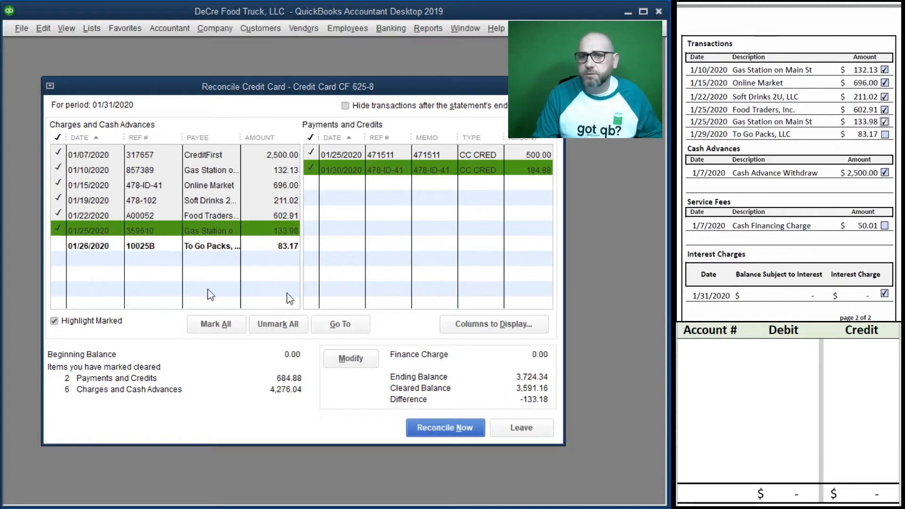
click(58, 246)
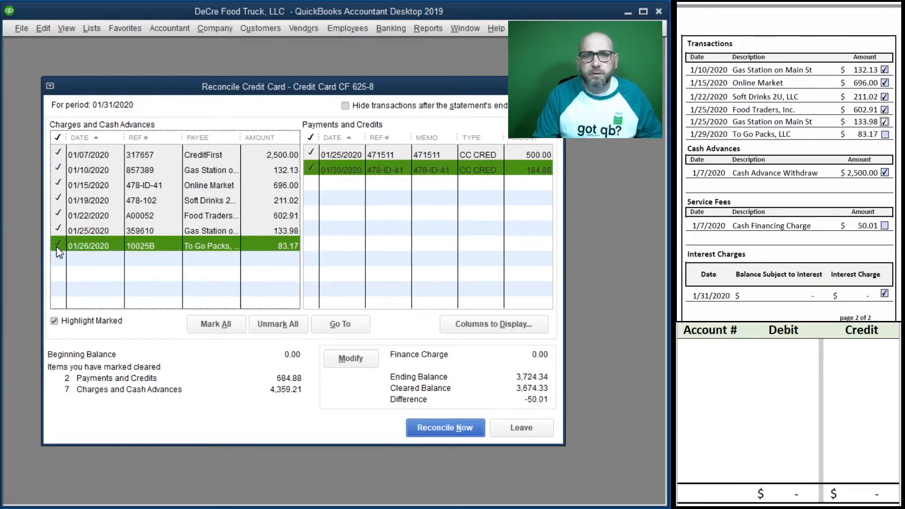
click(886, 135)
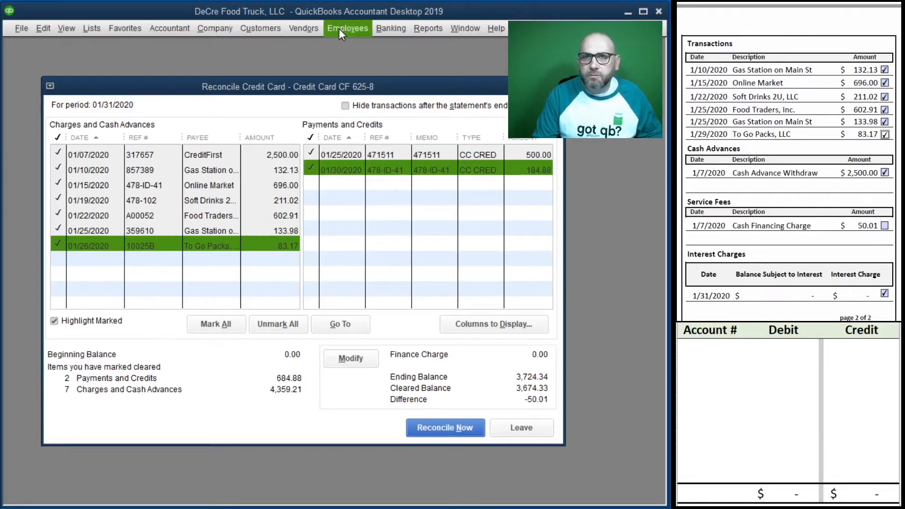
Open a new credit card charge entry for the Credit Card CF account as a Purchase/Charge.
click(389, 28)
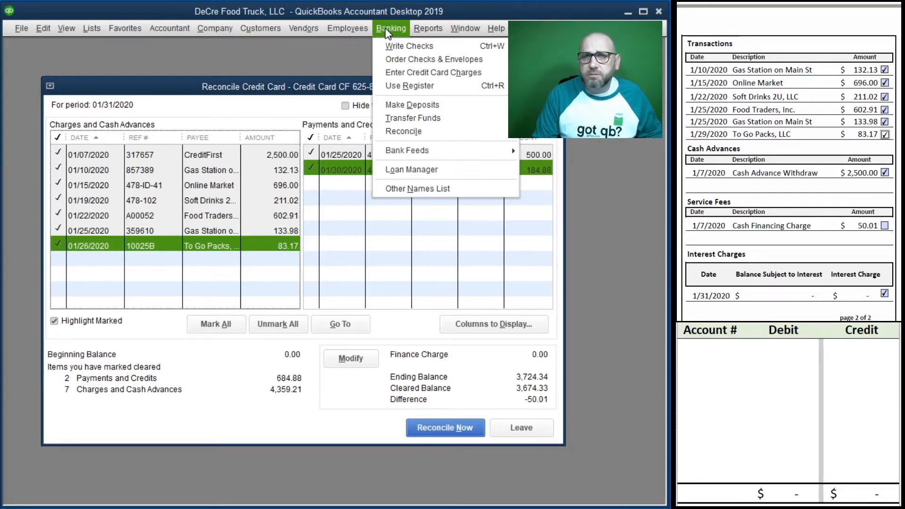
click(406, 77)
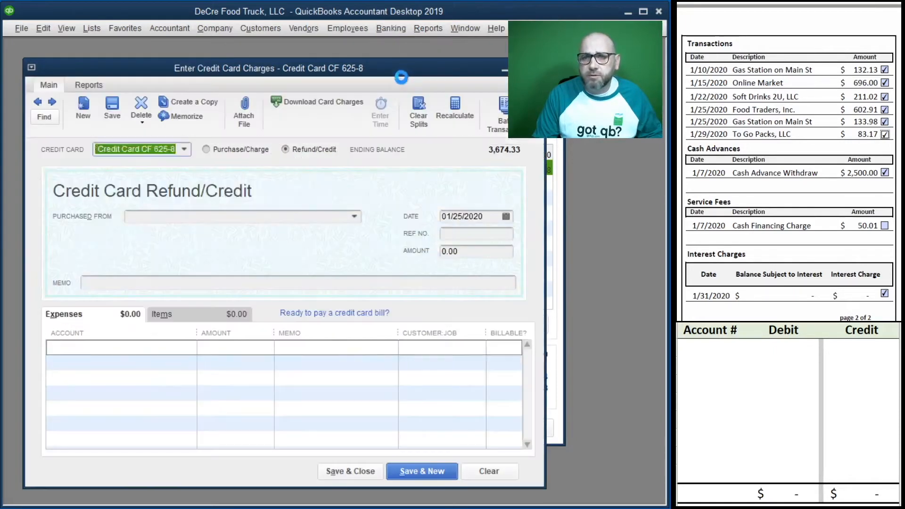
click(184, 149)
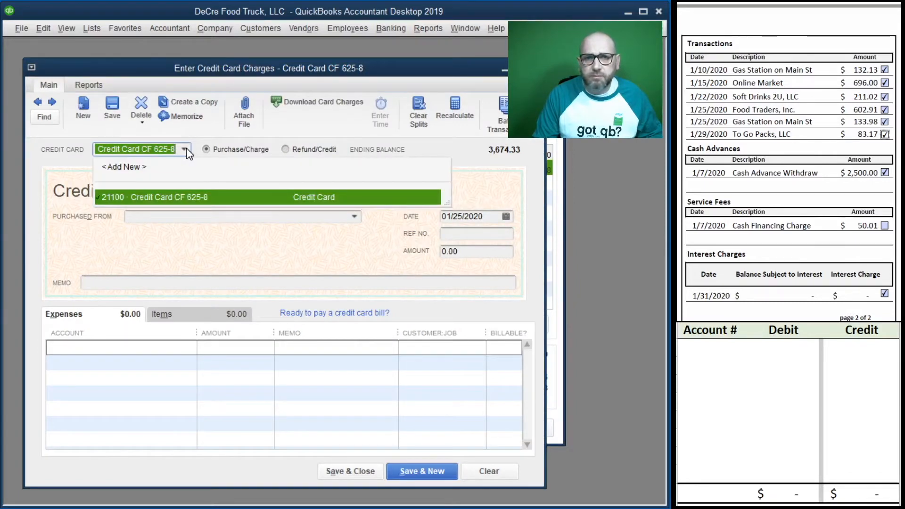
click(185, 150)
Enter 21100 as the first account number in the debit and credit worksheet.
click(710, 346)
click(709, 347)
text(21100)
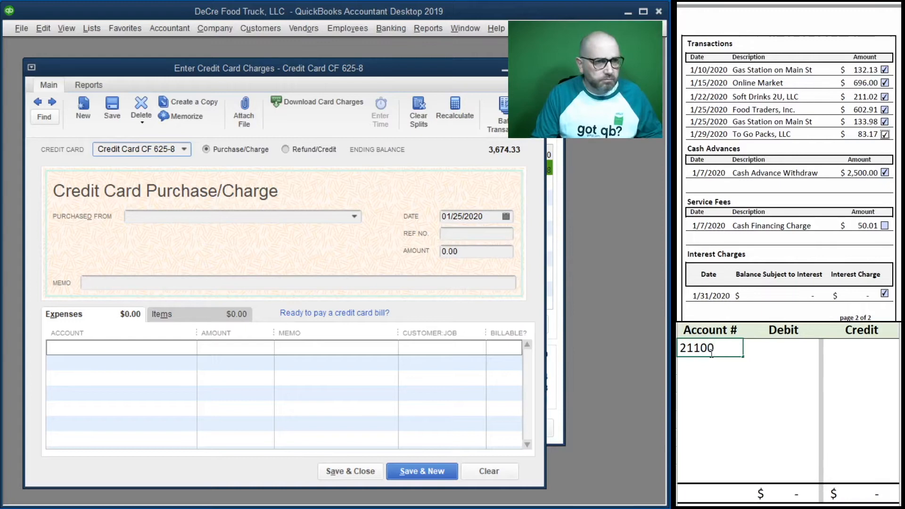
Set the charge's vendor to CreditFirst and its date to 1/7/2020, keeping credit card account 21100.
click(796, 357)
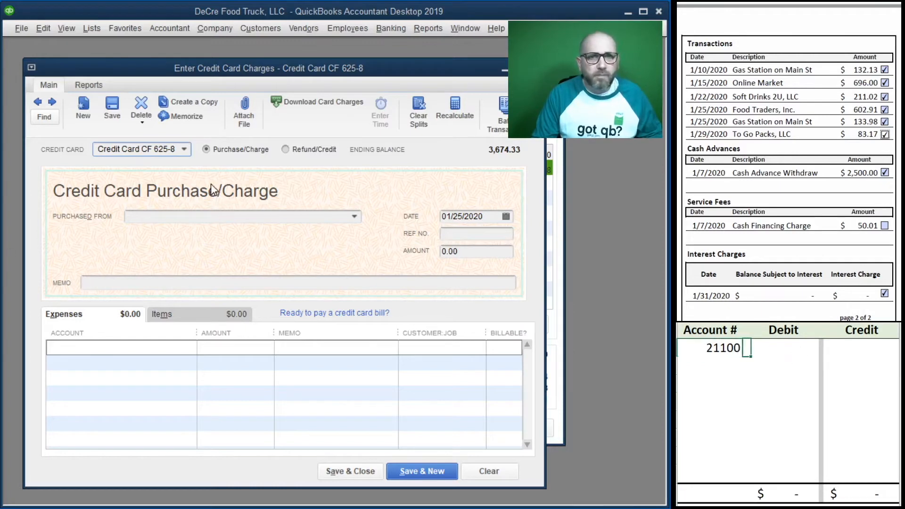
click(184, 149)
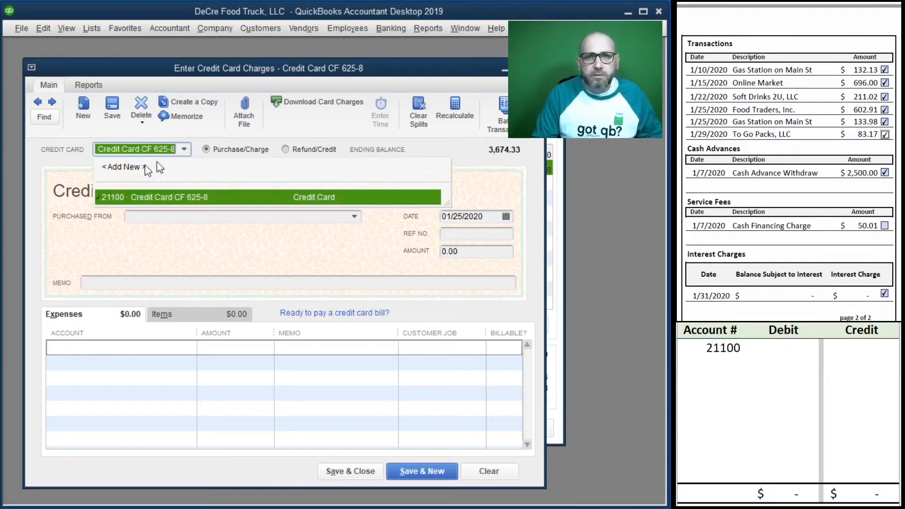
click(185, 150)
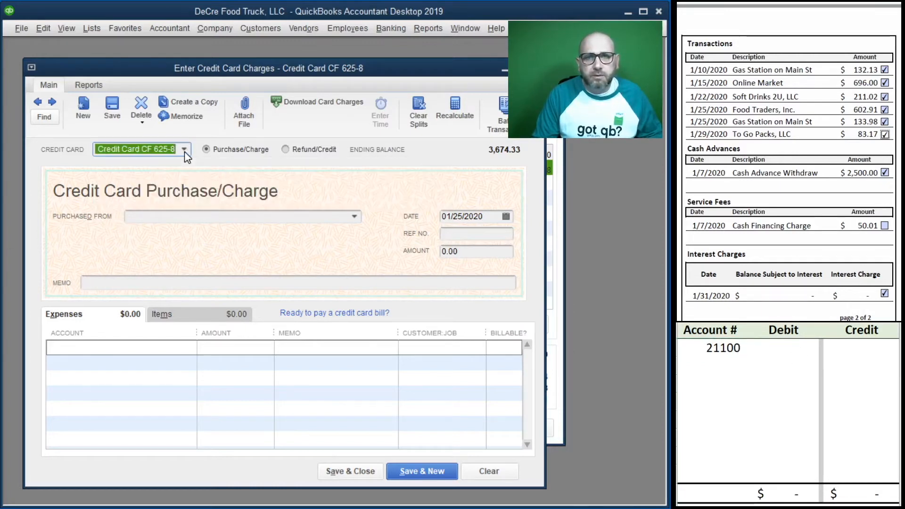
click(273, 218)
text(CreditFirst)
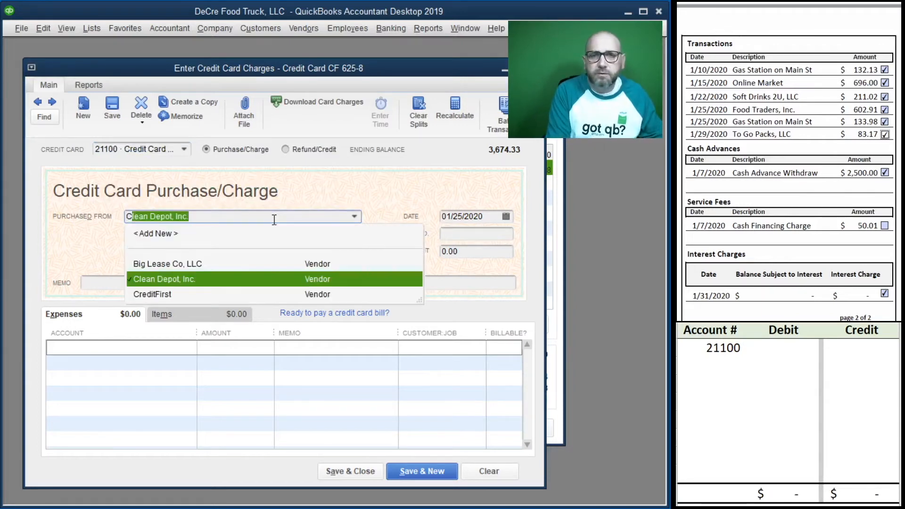
key(Tab)
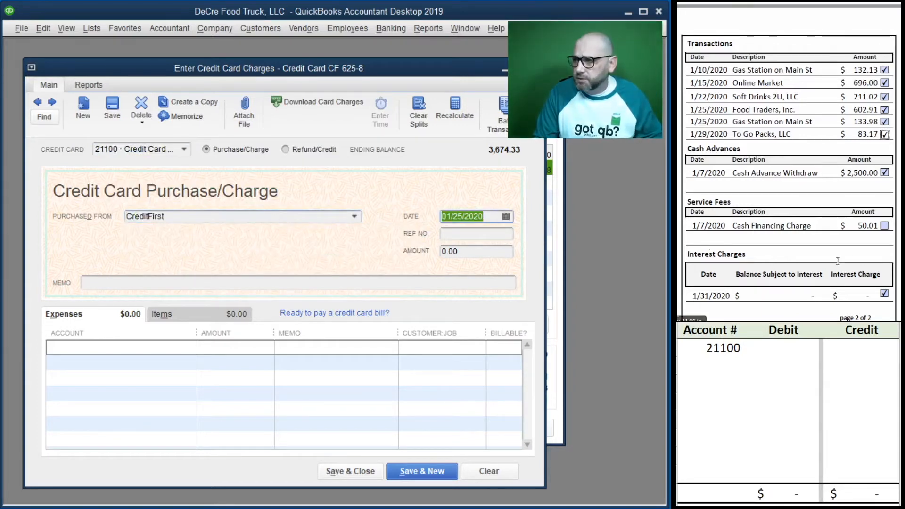
text(1/7/2020)
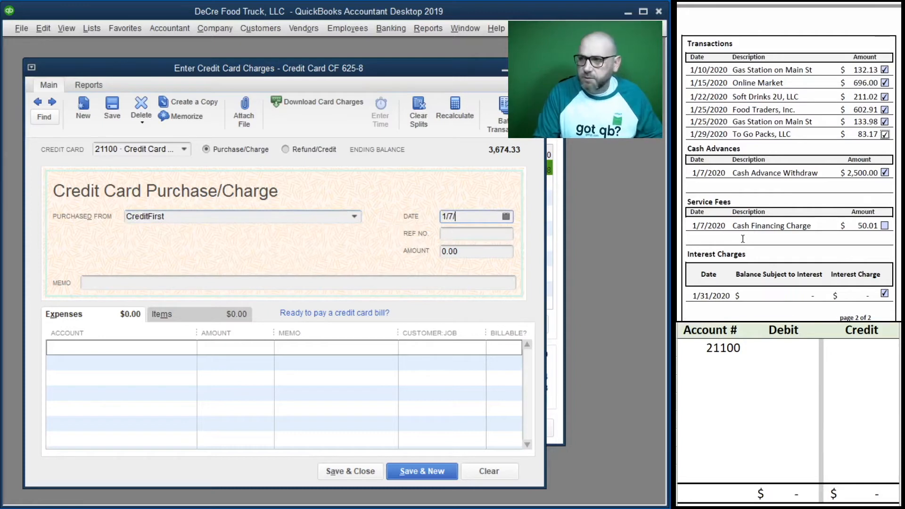
key(Tab)
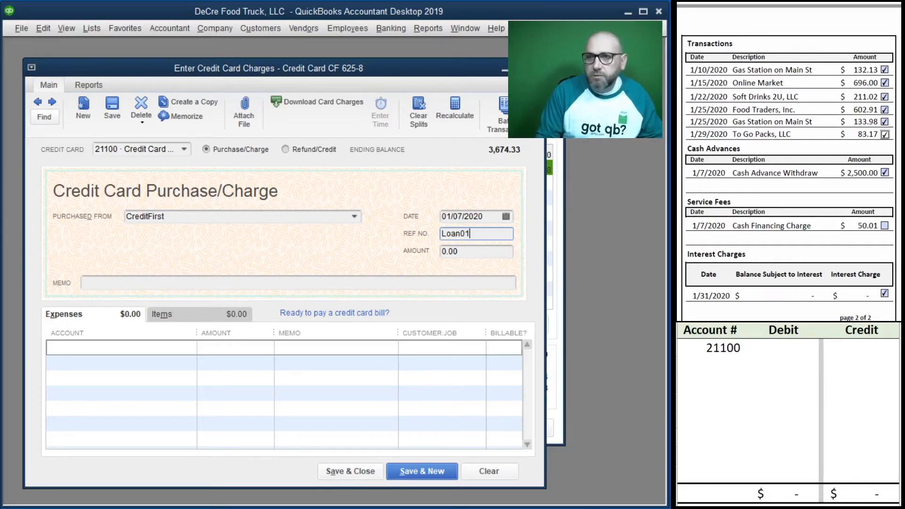
Enter Loan01Fee as the charge's reference number and 50.01 as its amount.
key(Tab)
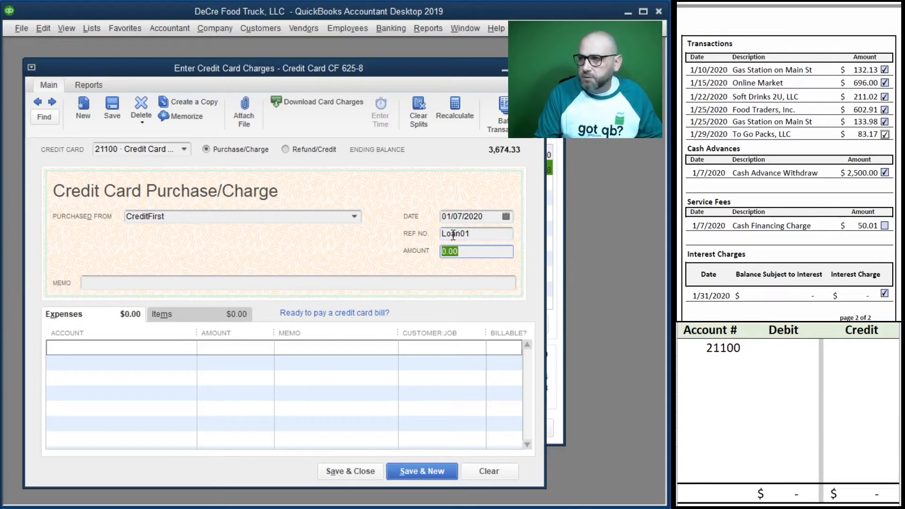
click(489, 236)
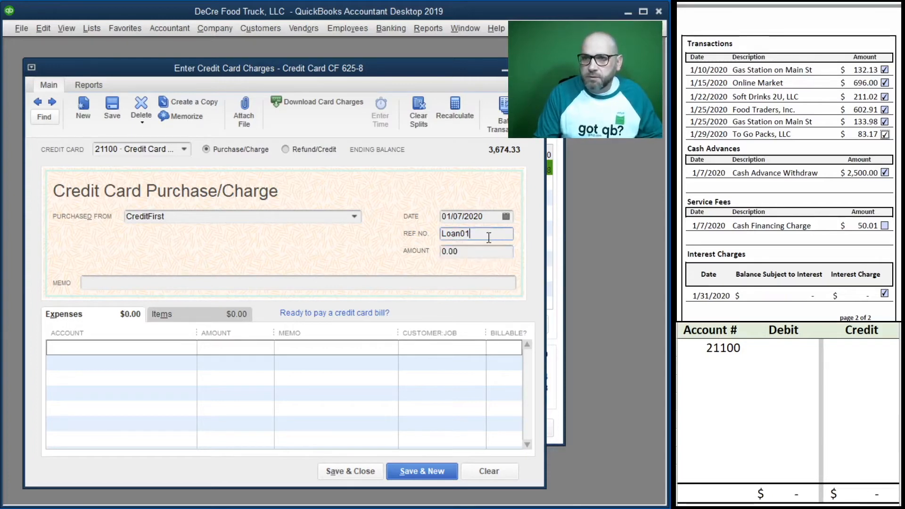
click(476, 251)
text(5)
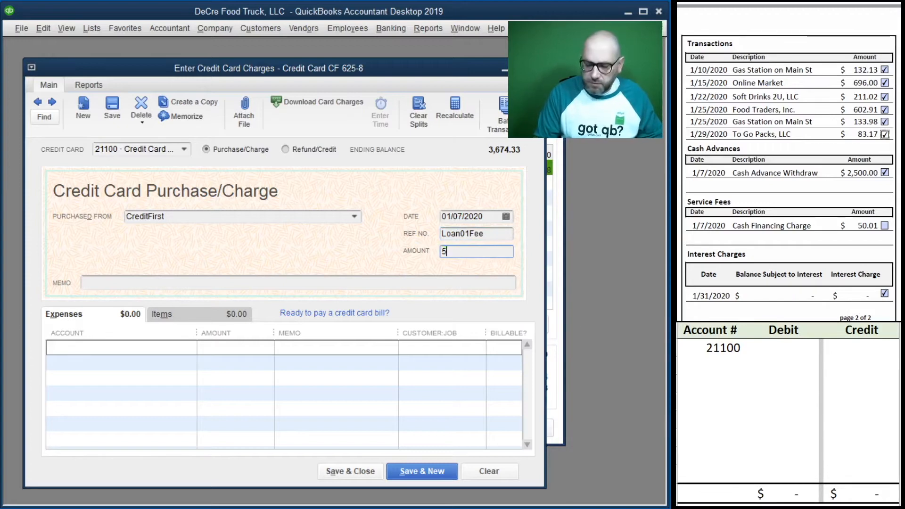
key(Tab)
Copy the reference Loan01Fee into both the charge's memo and the expense line's memo.
drag(500, 234, 401, 233)
key(ctrl+c)
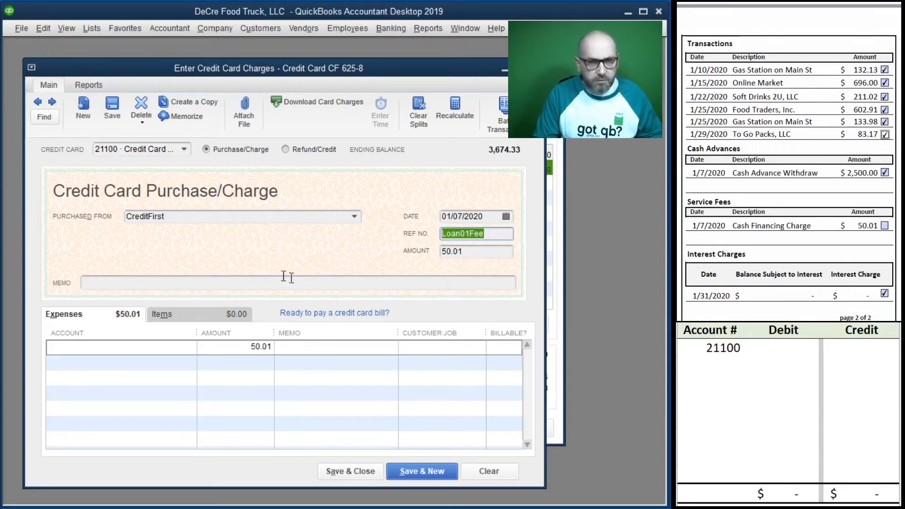
click(198, 283)
key(ctrl+v)
click(328, 347)
key(ctrl+v)
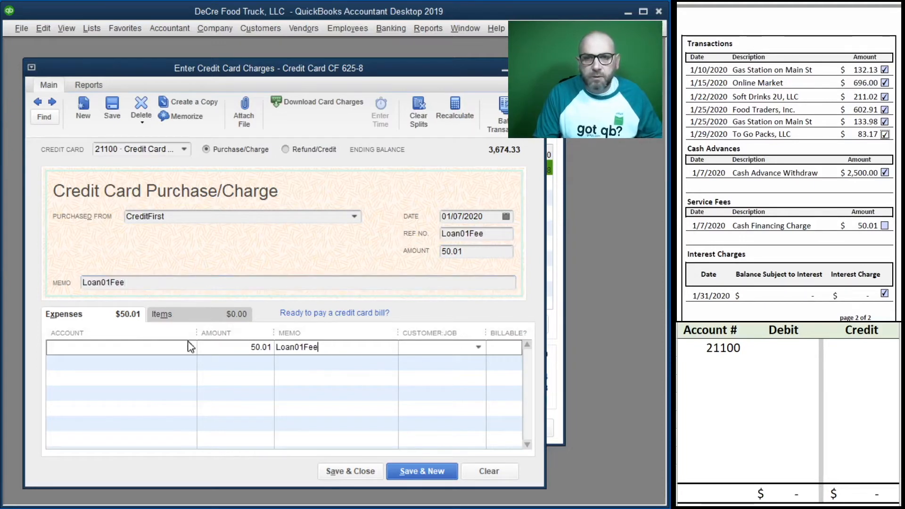
Assign the expense line to account 61700 Interest / Finance Charges.
click(189, 347)
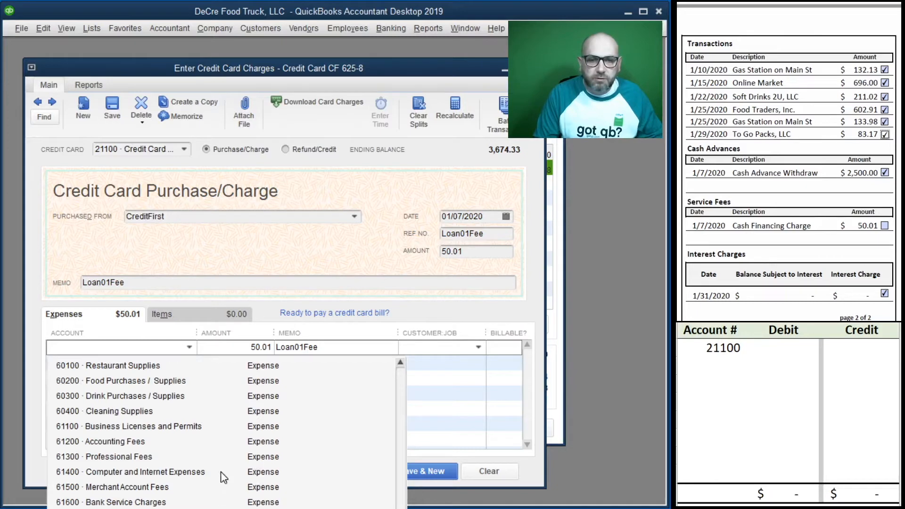
scroll(191, 457, down, 2)
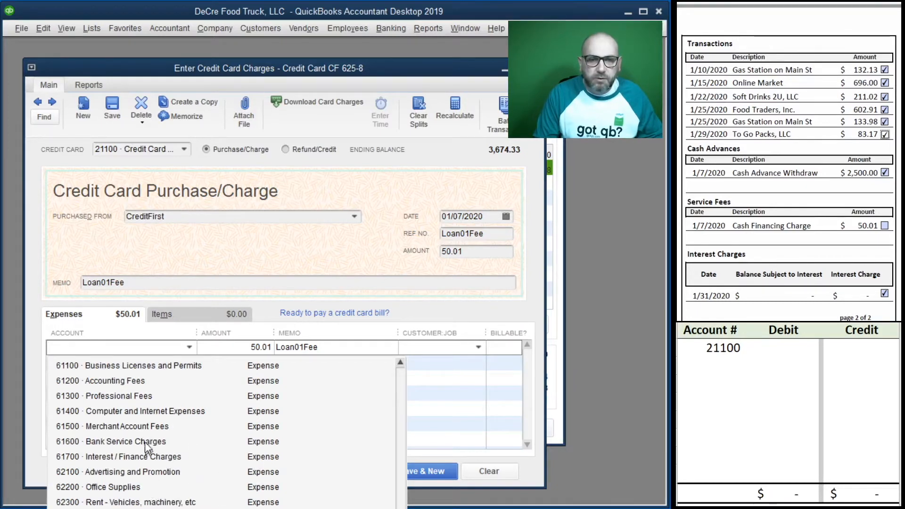
click(120, 457)
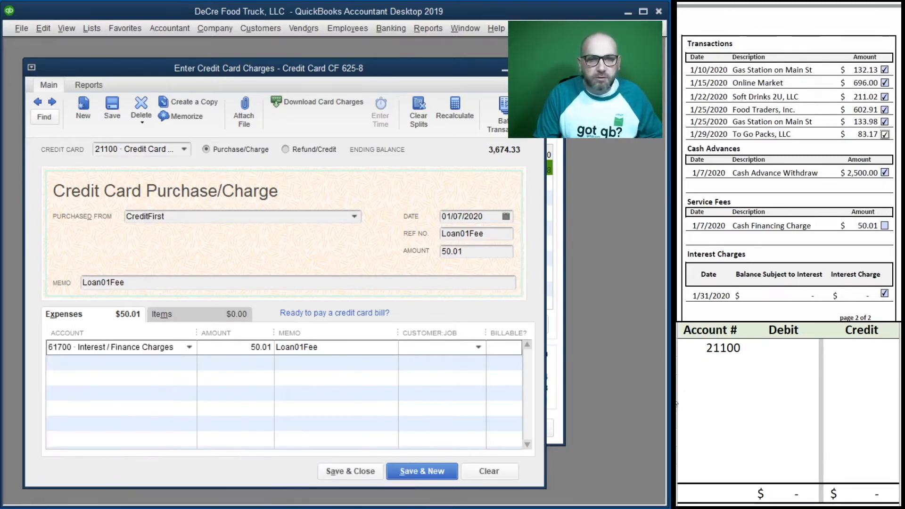
Record a credit of 50.01 for account 21100 in the debit and credit worksheet.
click(779, 349)
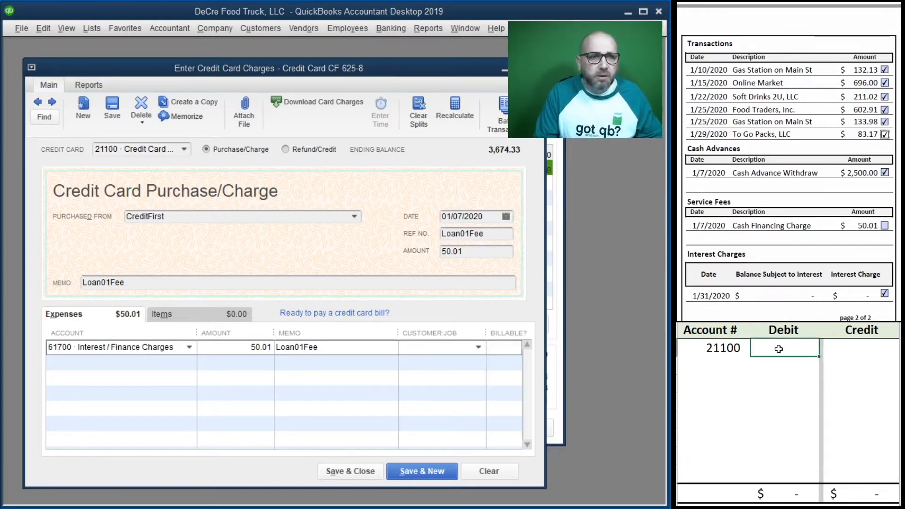
click(859, 349)
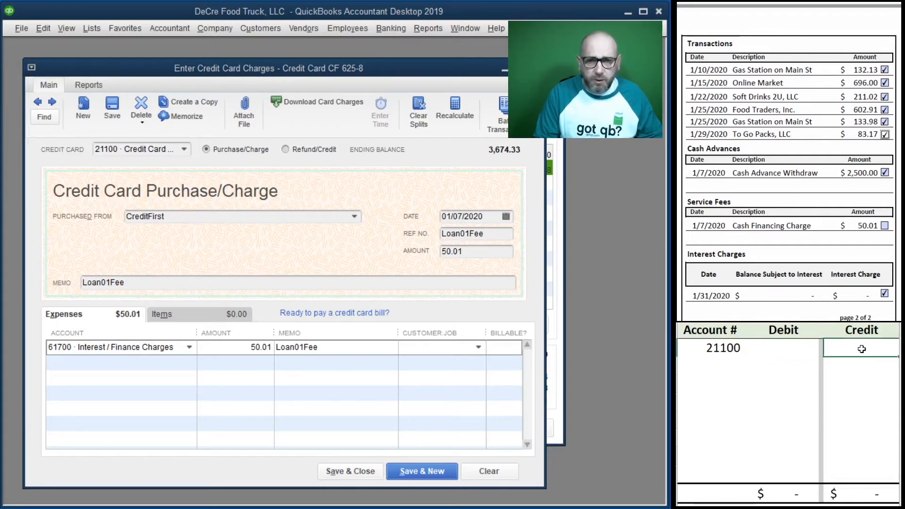
text(50.01)
key(Return)
key(Left)
key(Left)
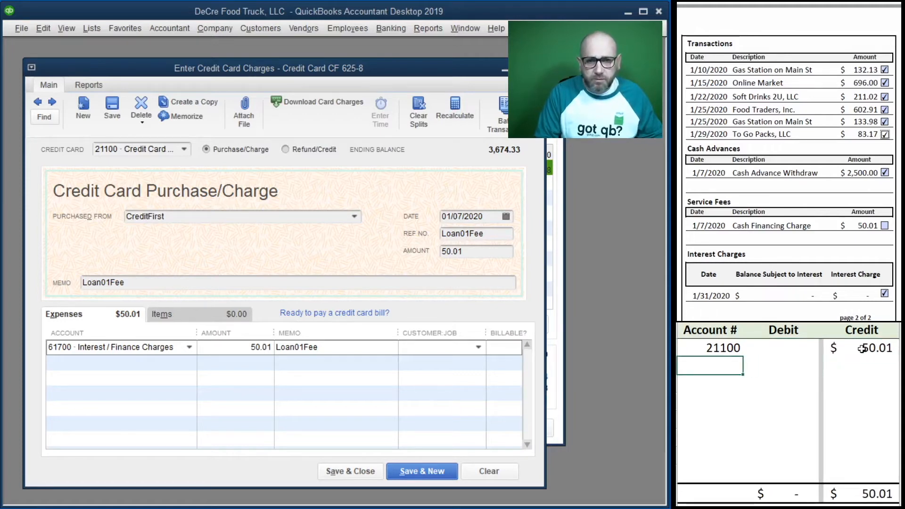
Add account 61700 on the worksheet's second row with a debit of 50.01.
text(61700)
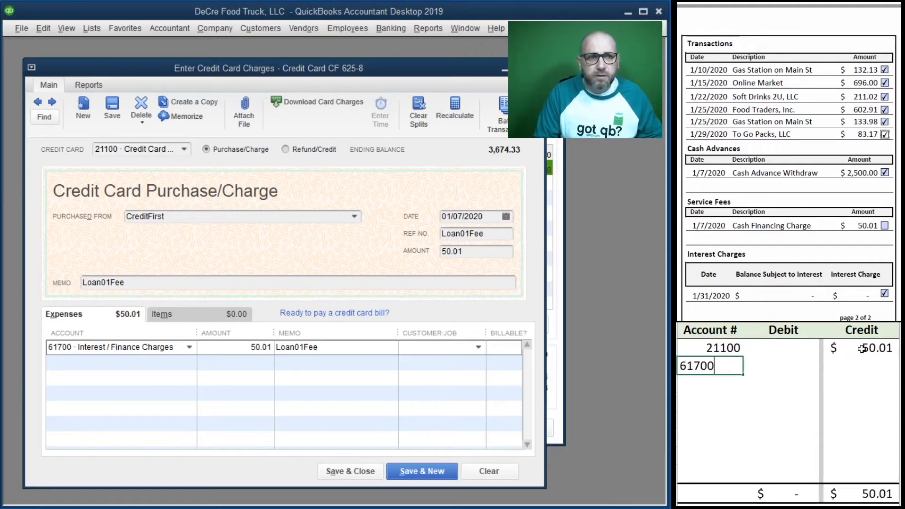
key(Tab)
text(50.01)
key(Tab)
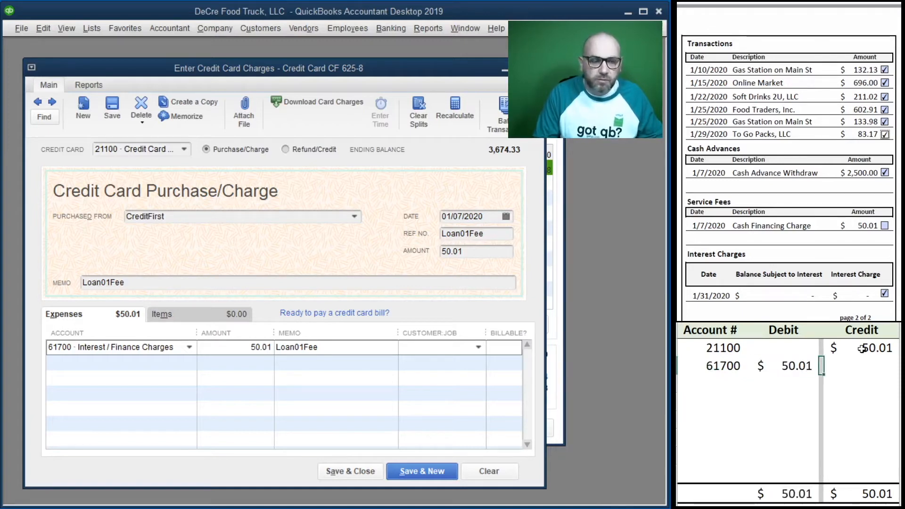
click(759, 387)
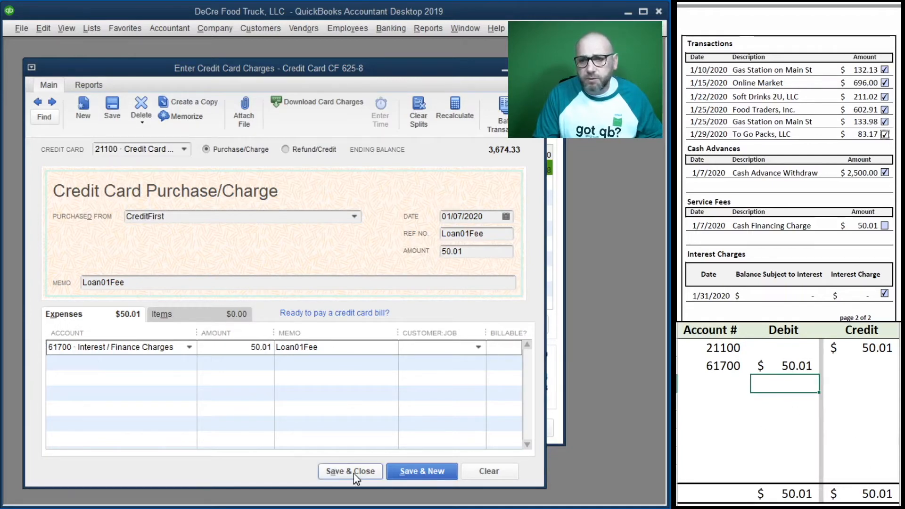
Save and close the financing charge, then clear it in the reconciliation, ticking off the 50.01 Cash Financing Charge on the statement.
click(340, 472)
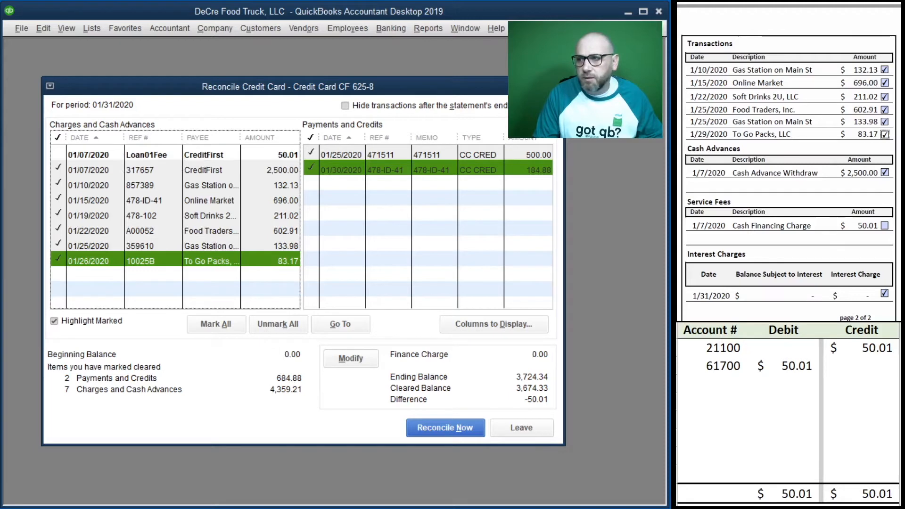
click(885, 227)
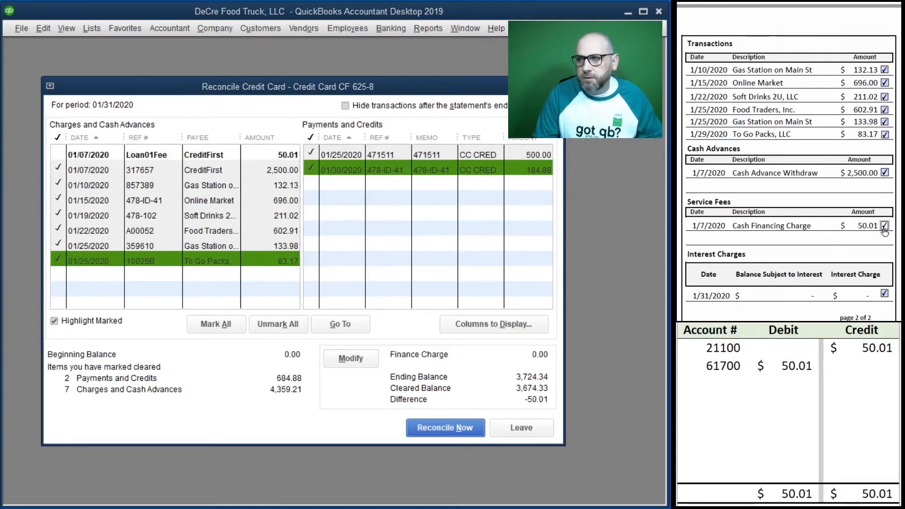
click(57, 155)
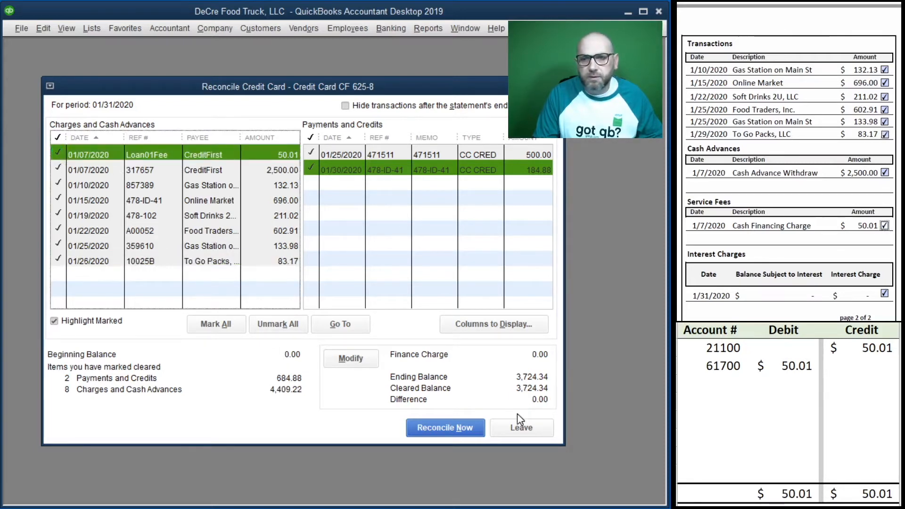
Complete the credit card reconciliation, choosing to enter a bill for payment later and dismissing the online banking information.
click(444, 428)
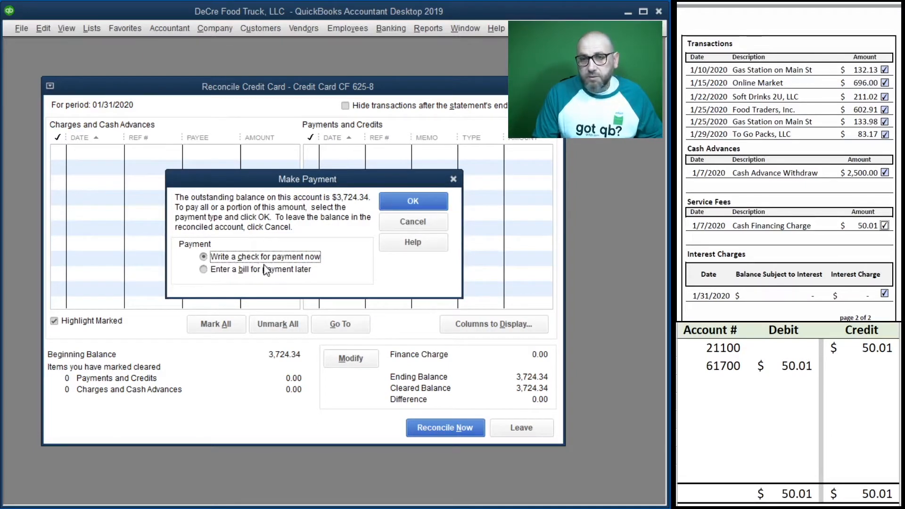
click(226, 273)
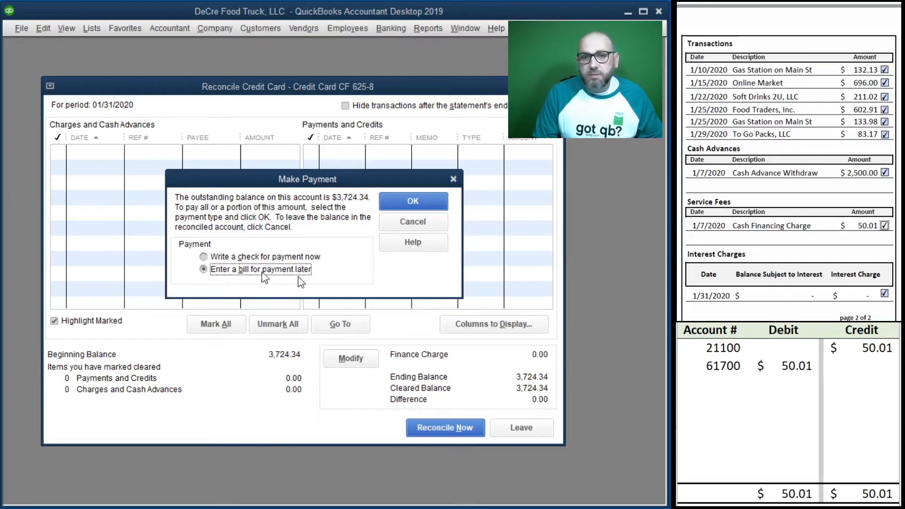
click(413, 202)
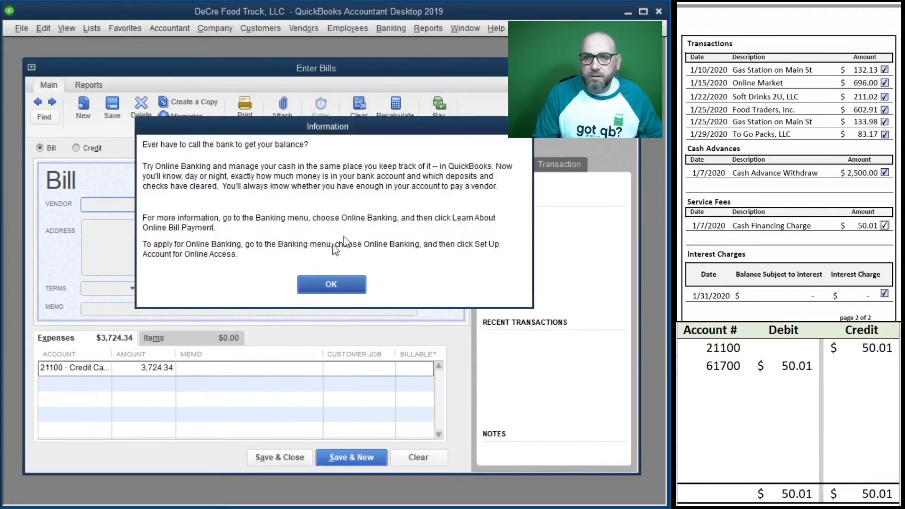
click(335, 282)
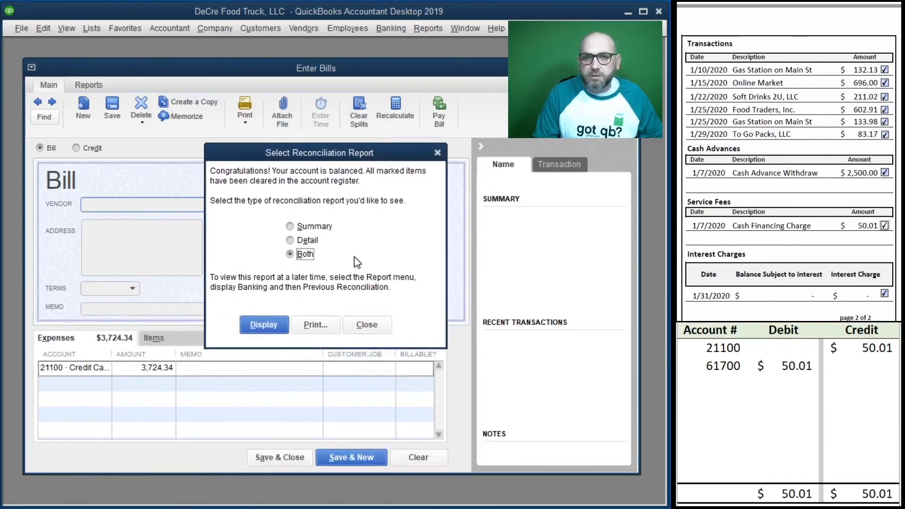
Display both reconciliation reports and compare the enlarged Reconciliation Summary with the first page of the CreditFirst statement.
click(272, 329)
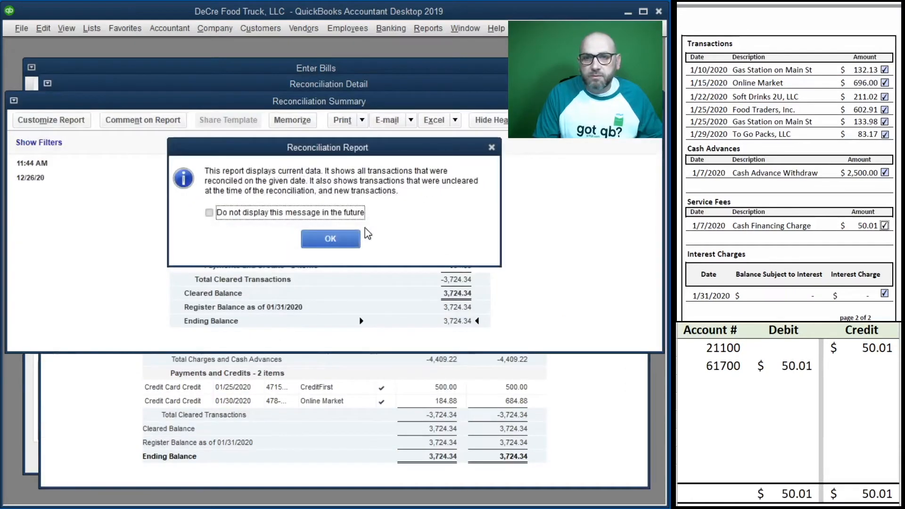
click(339, 240)
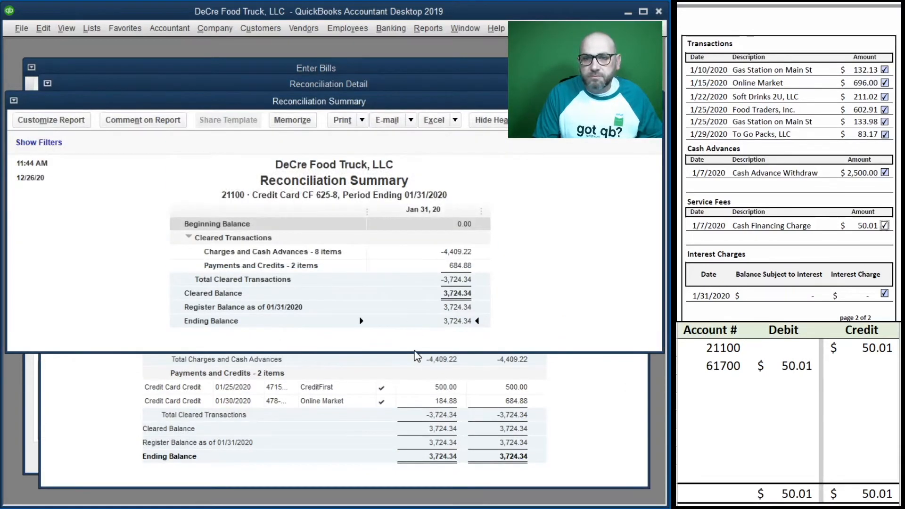
drag(414, 352, 418, 485)
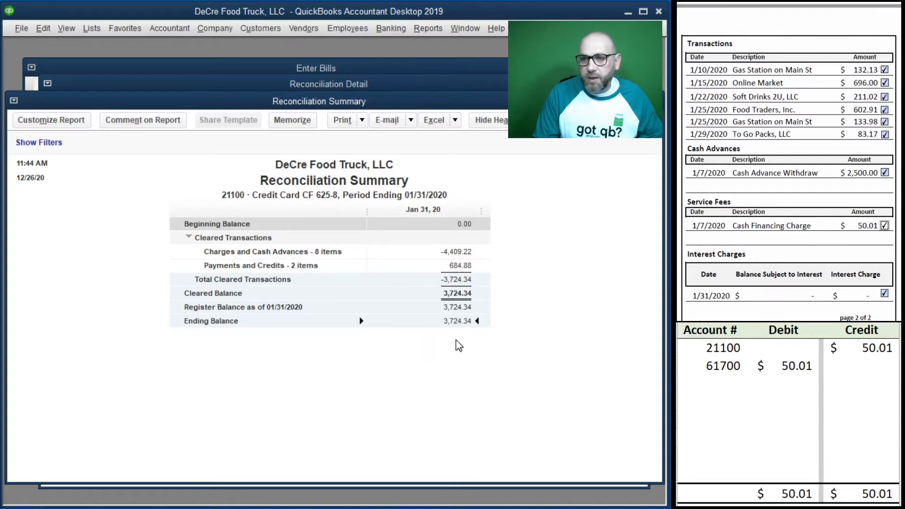
scroll(780, 250, up, 10)
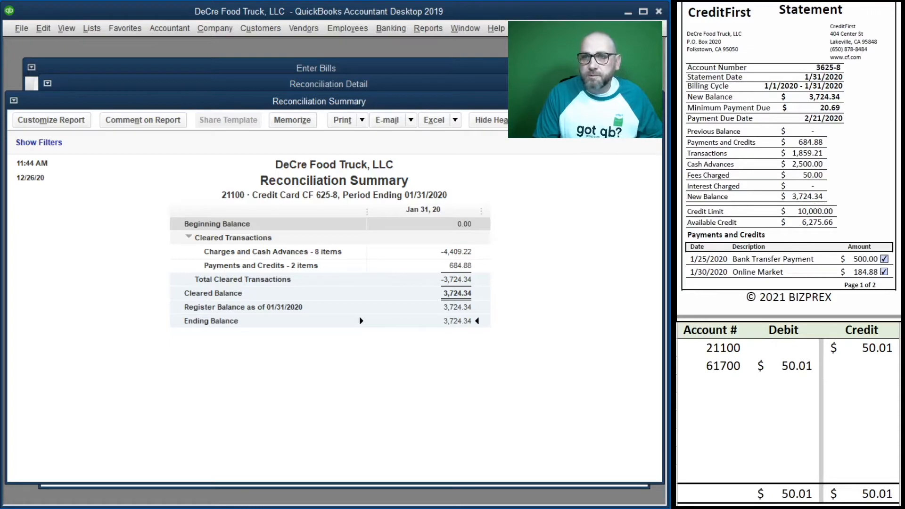
Close the Reconciliation Summary and check the Reconciliation Detail against the transactions, cash advances and service fees on the statement.
click(654, 101)
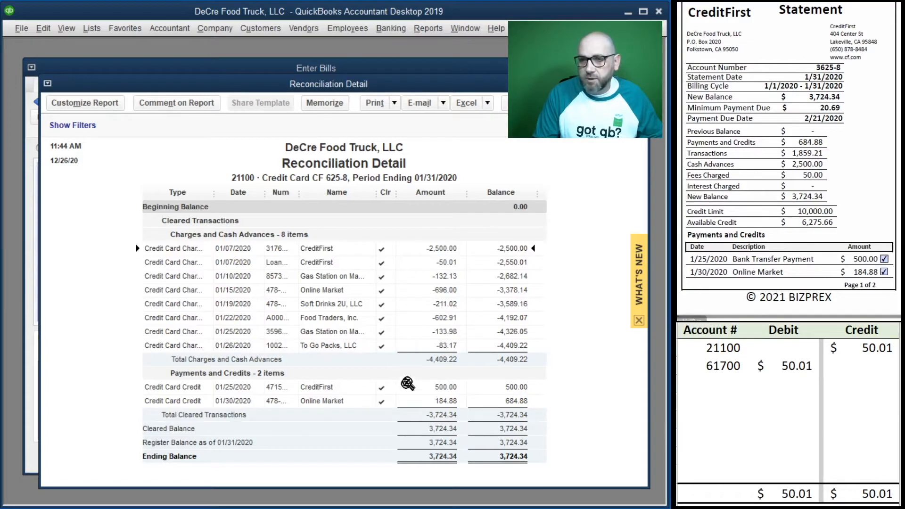
scroll(738, 226, down, 4)
scroll(738, 226, down, 5)
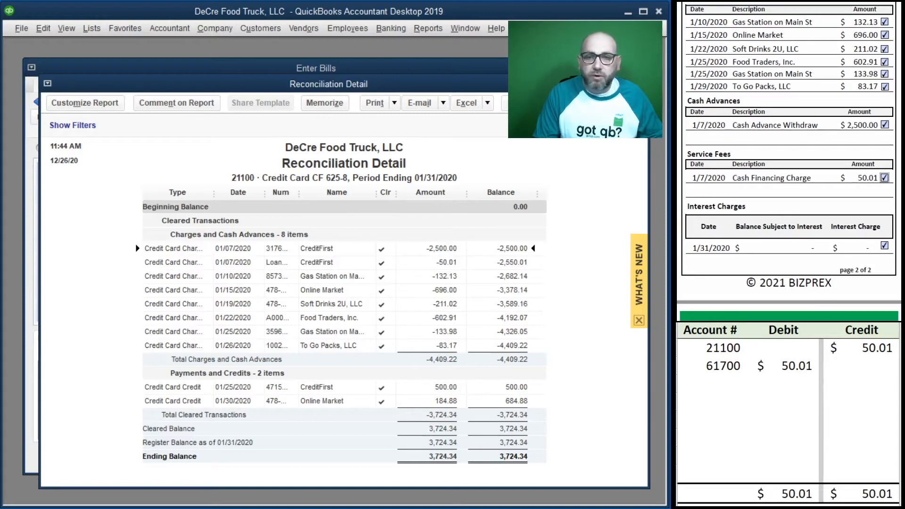
scroll(748, 99, up, 1)
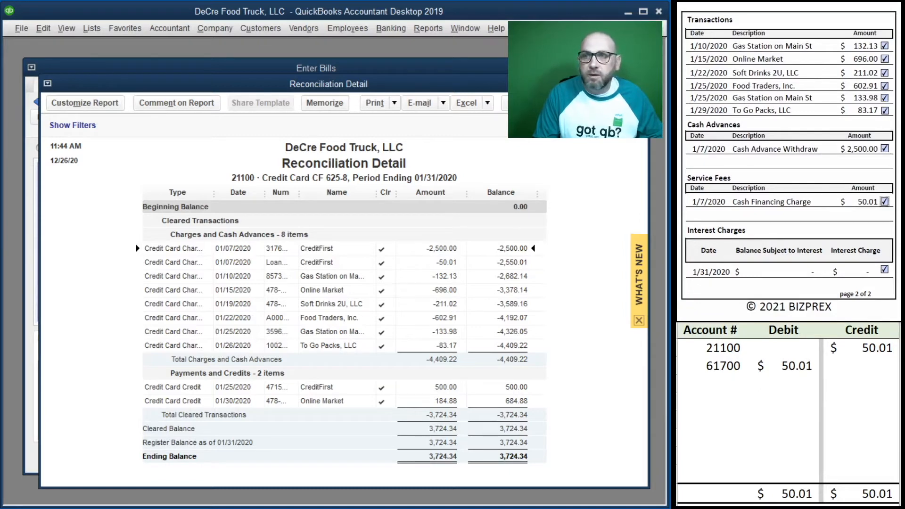
Close the Reconciliation Detail report and the Enter Bills window, discarding the unrecorded 3,724.34 bill.
key(Escape)
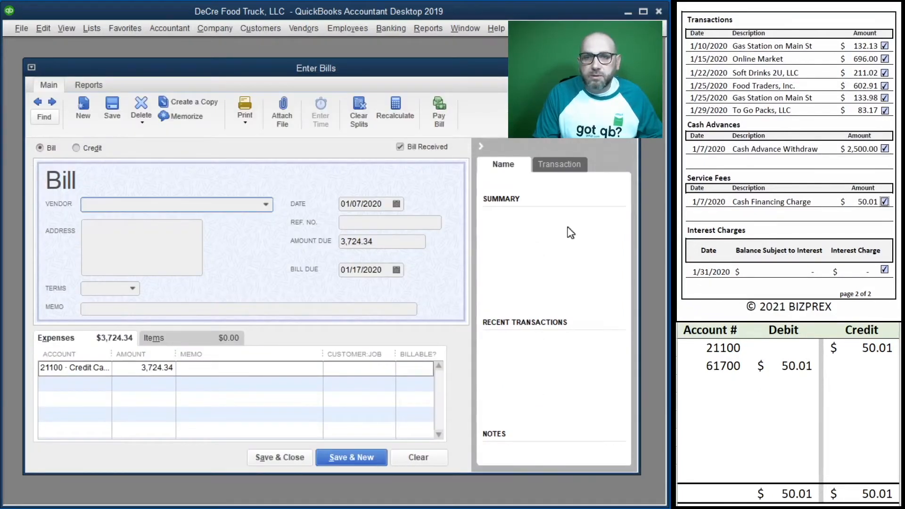
key(Escape)
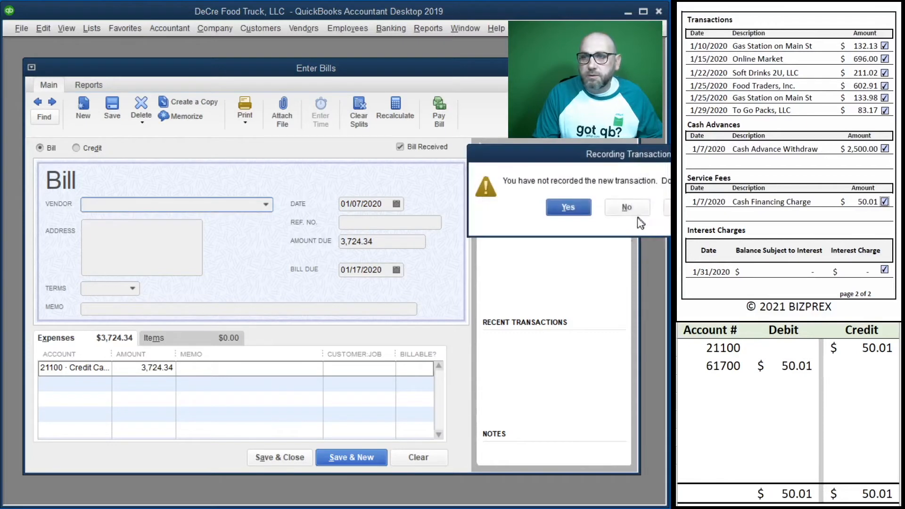
click(628, 208)
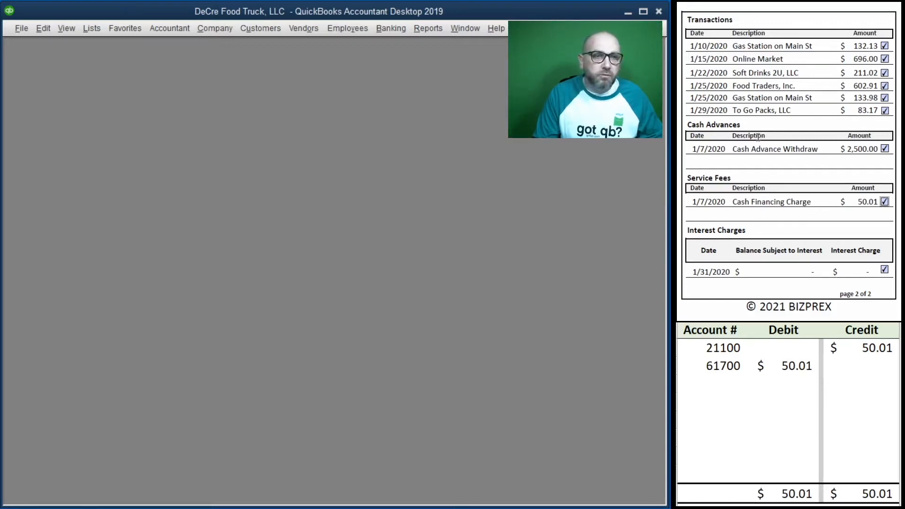
Clear the 50.01 entry from the debit and credit table and bring up the first page of the Bank of Lakes statement.
mouse_move(865, 369)
mouse_down()
mouse_move(705, 361)
mouse_move(705, 351)
mouse_up()
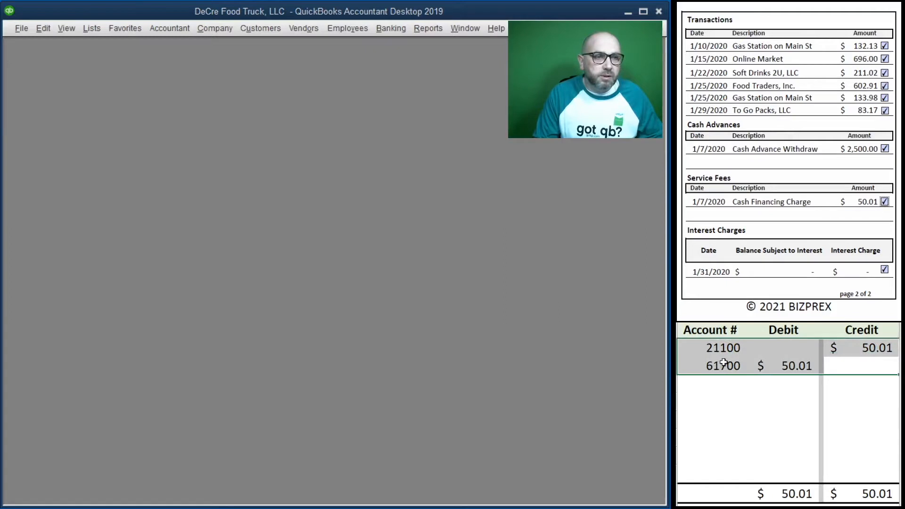
key(Delete)
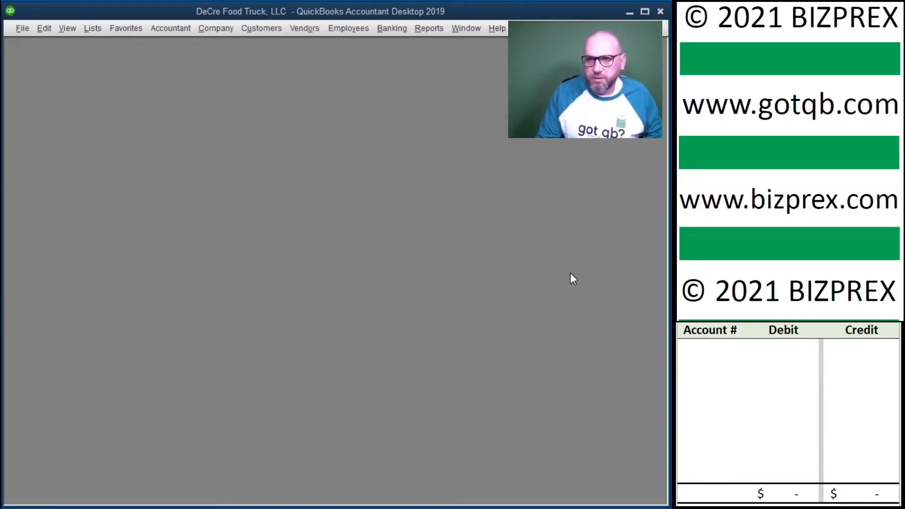
scroll(771, 123, down, 10)
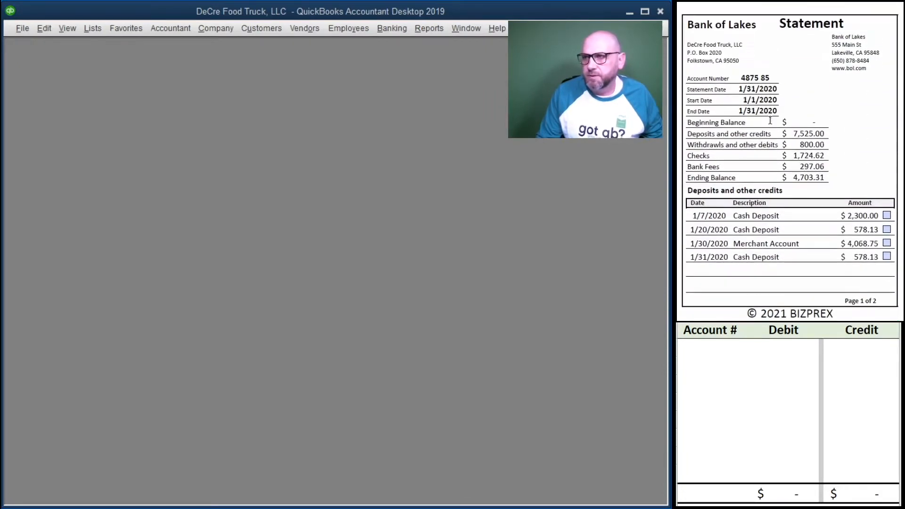
Begin a new reconciliation for the 11100 BOL bank account.
click(392, 28)
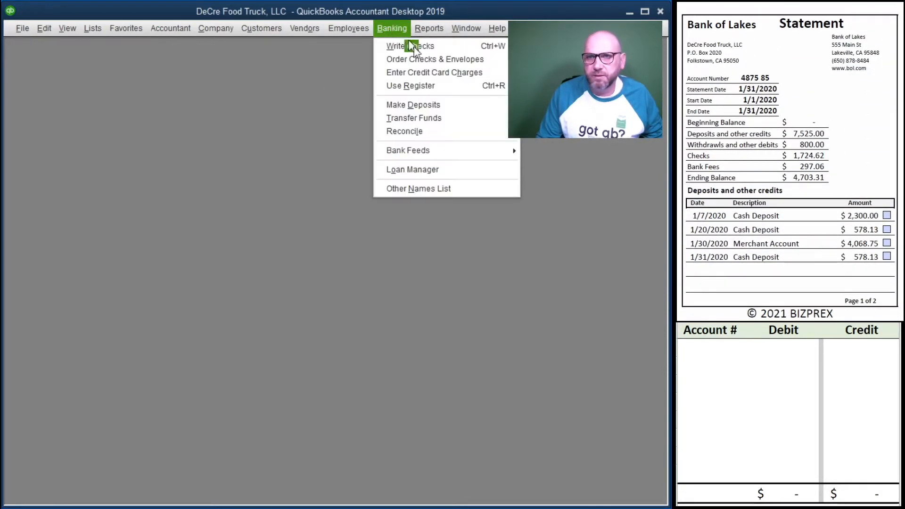
click(435, 137)
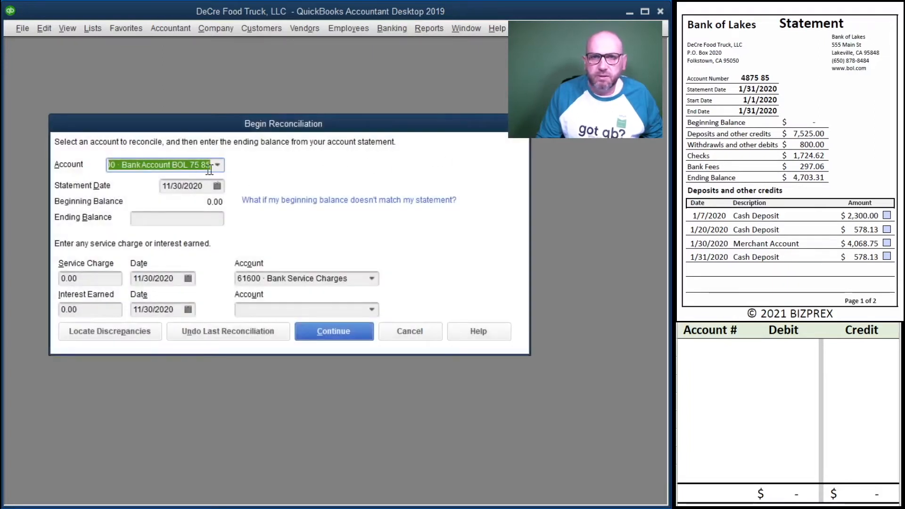
click(217, 165)
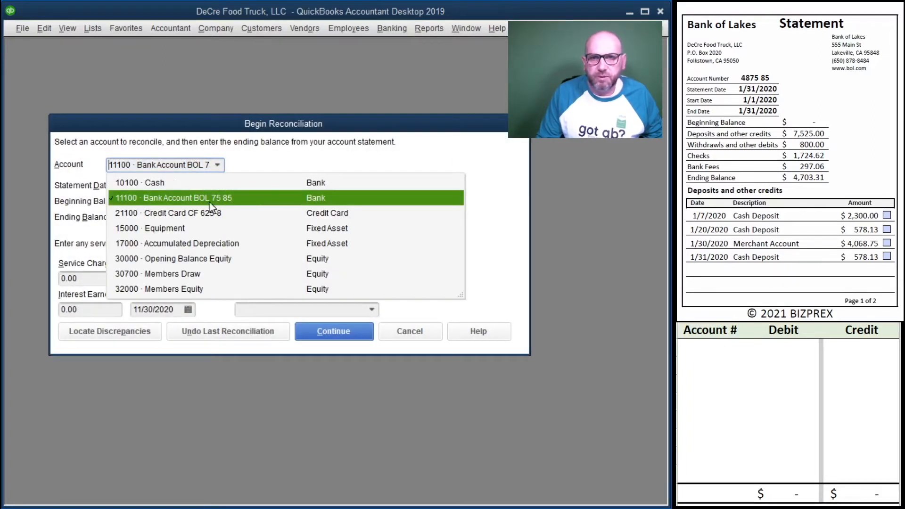
click(197, 199)
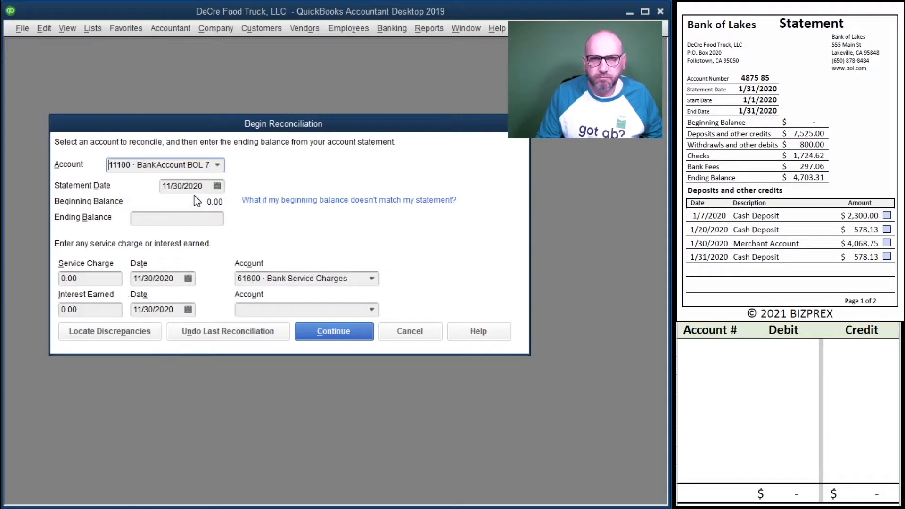
Set the statement date to 01/31/2020 and the ending balance to 4,703.31.
key(Tab)
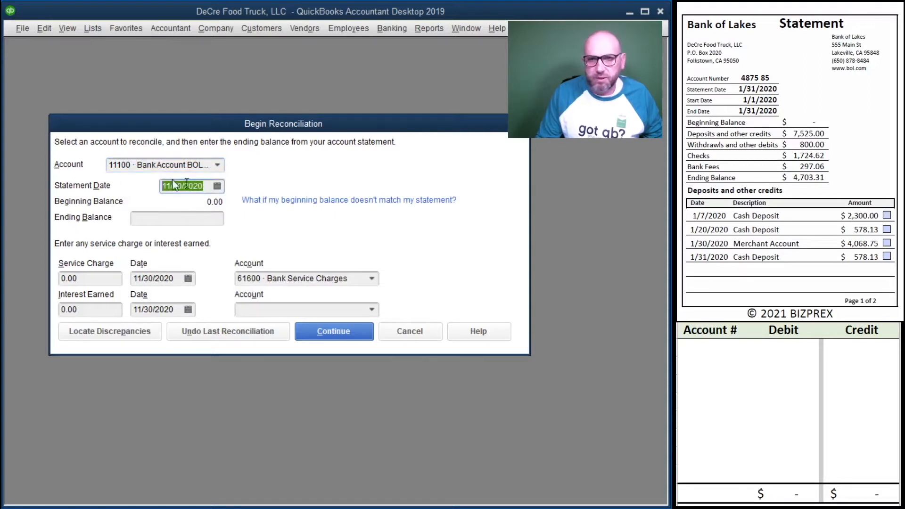
text(1/31)
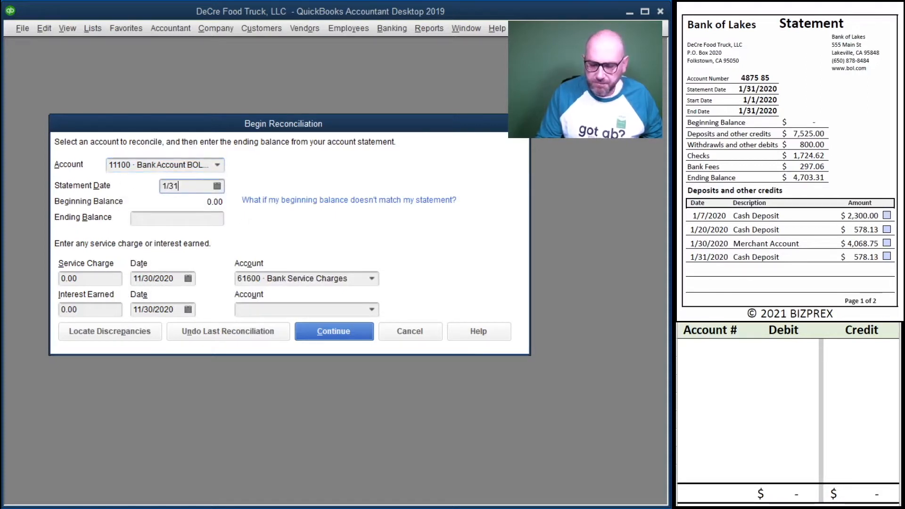
text(/2020)
key(Tab)
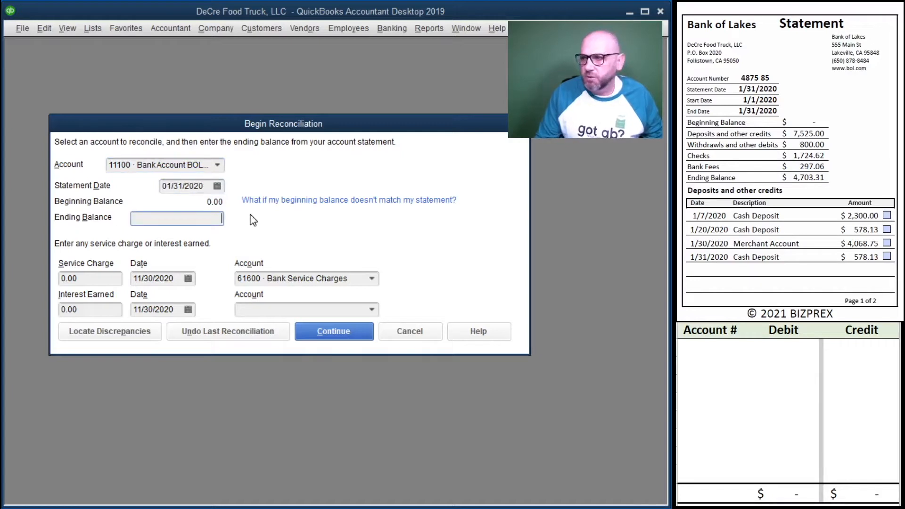
text(4,70)
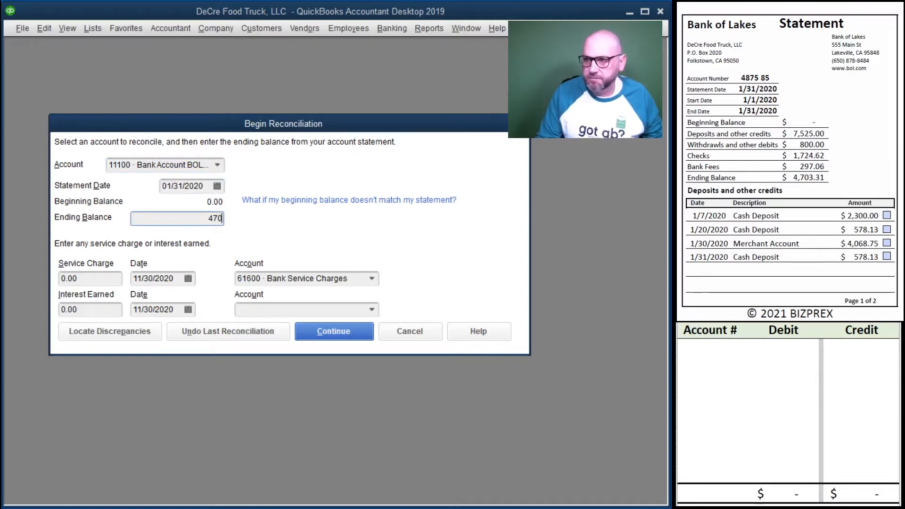
text(3.31)
key(Tab)
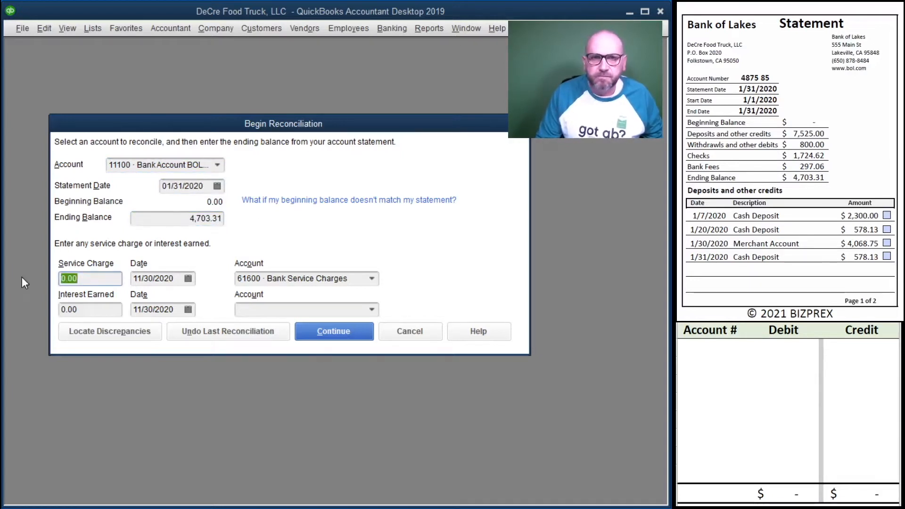
Enter the statement's Monthly Service Fee as a 25.00 service charge dated 01/30/2020, keeping the 61600 Bank Service Charges account.
scroll(728, 179, down, 5)
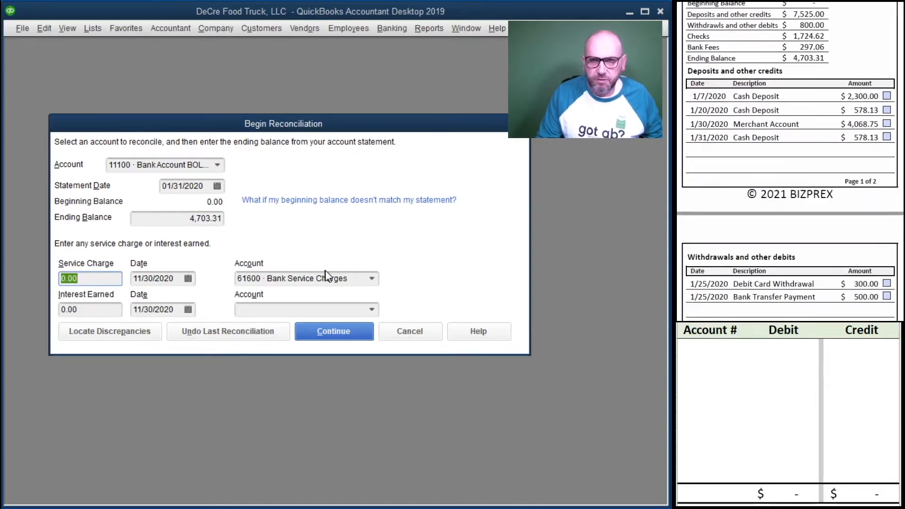
scroll(747, 191, down, 1)
scroll(747, 187, down, 3)
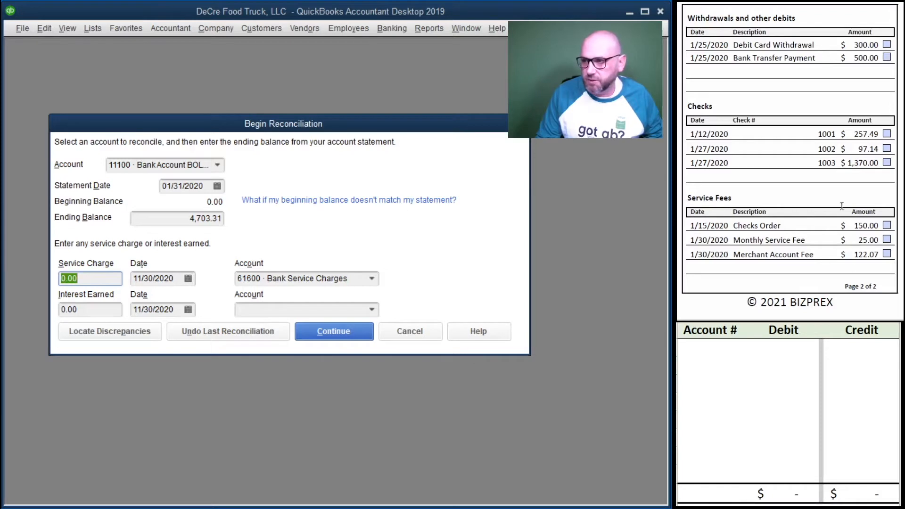
text(25)
key(Tab)
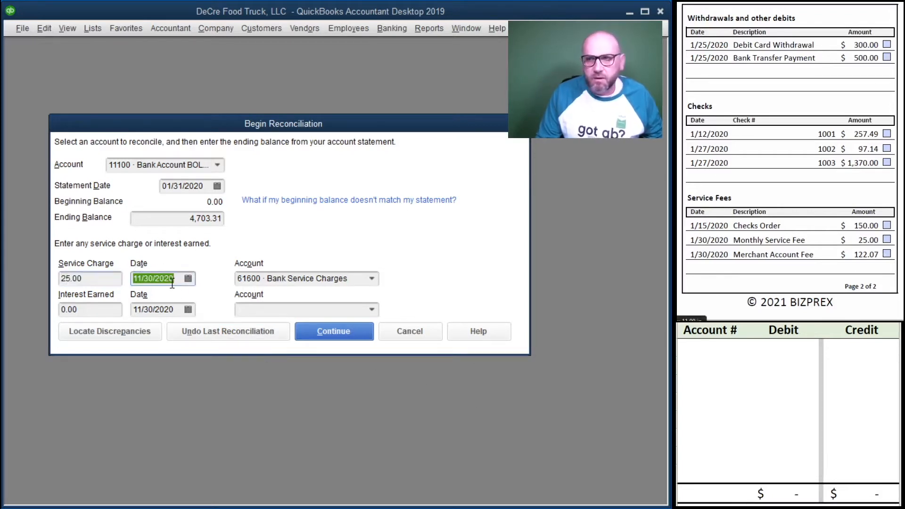
text(1/30/2020)
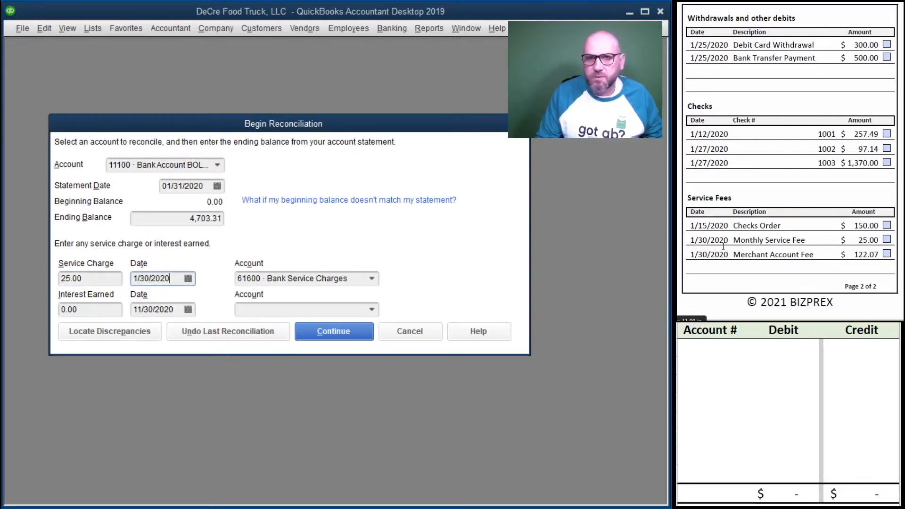
key(Tab)
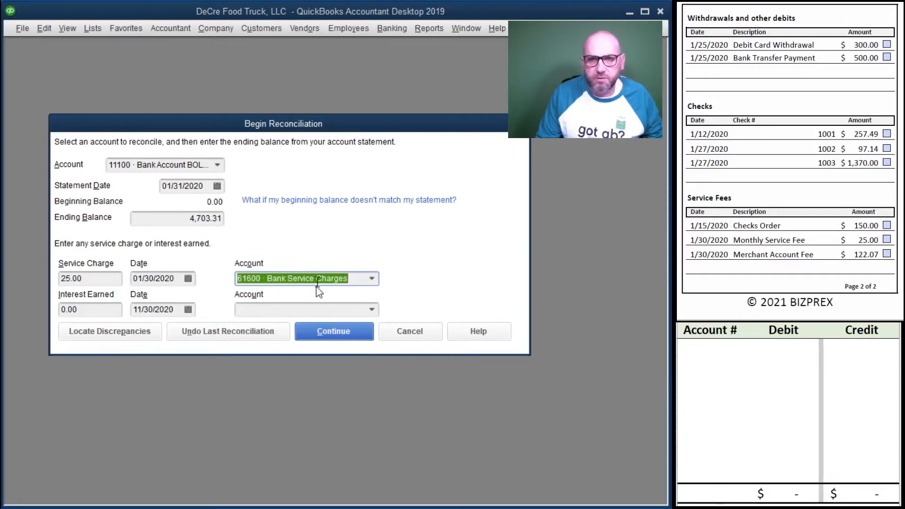
Record a 25.00 credit to account 11100 on the first line of the debit and credit table.
click(705, 353)
click(705, 353)
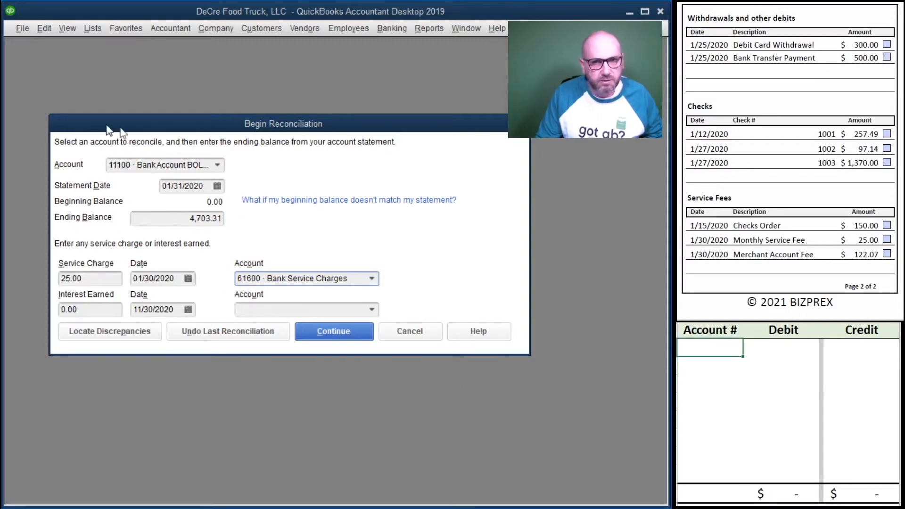
text(11100)
key(Tab)
key(Tab)
text(25)
key(Return)
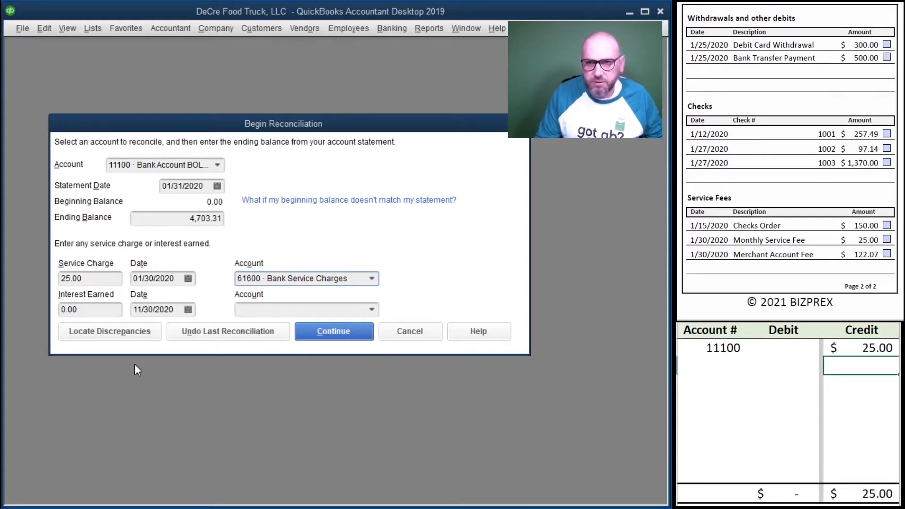
Record the offsetting 25.00 debit to account 61600 on the second line of the table.
click(711, 368)
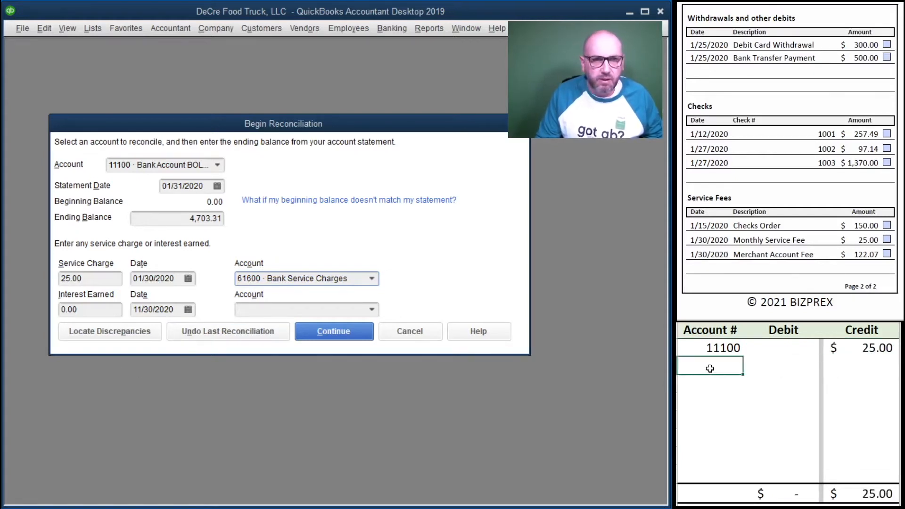
text(61600)
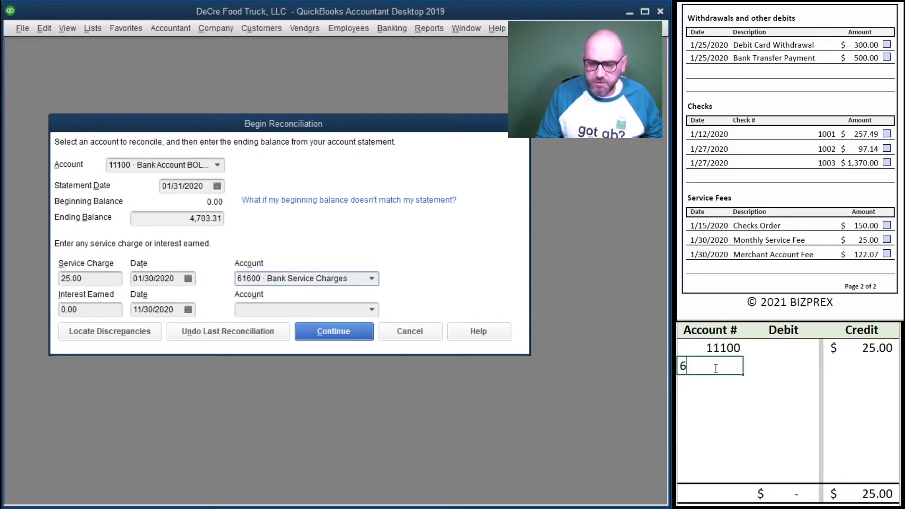
key(Tab)
text(25)
key(Return)
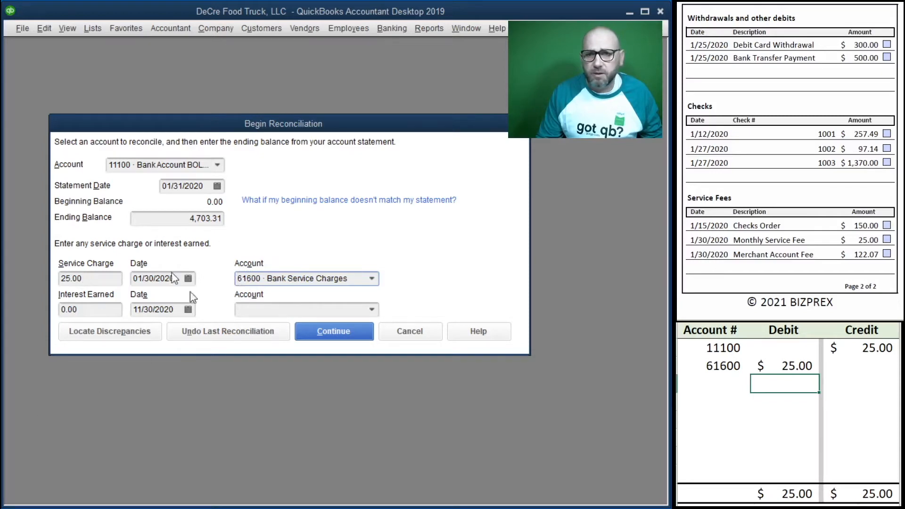
Continue the bank reconciliation, ticking off the 25.00 Monthly Service Fee on the statement and emptying the debit and credit table.
click(334, 333)
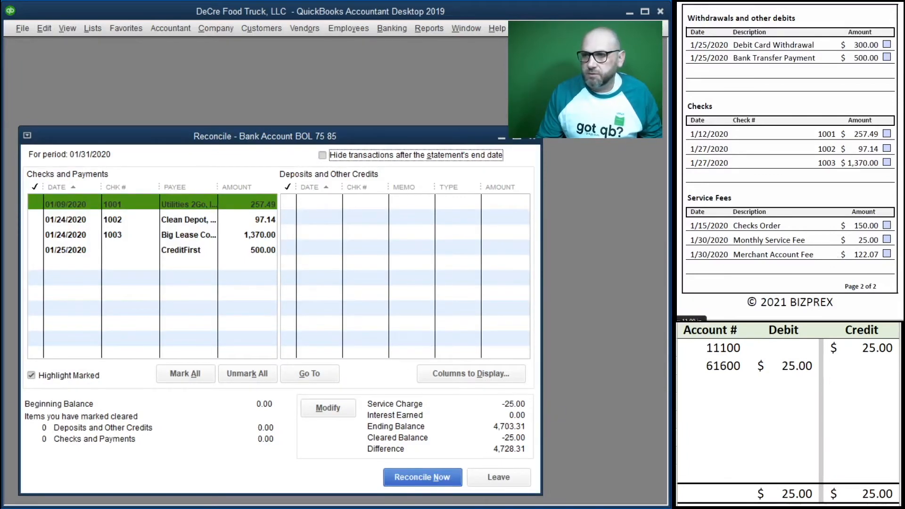
click(886, 240)
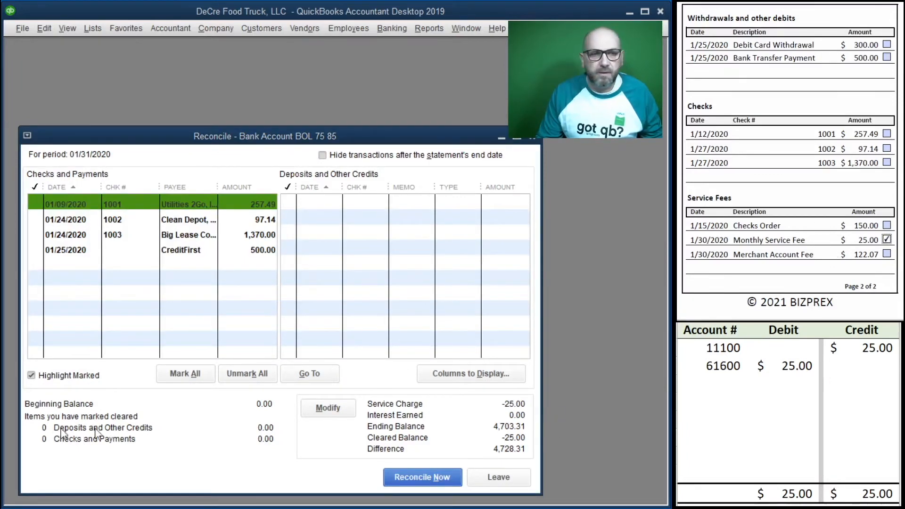
drag(863, 384, 706, 349)
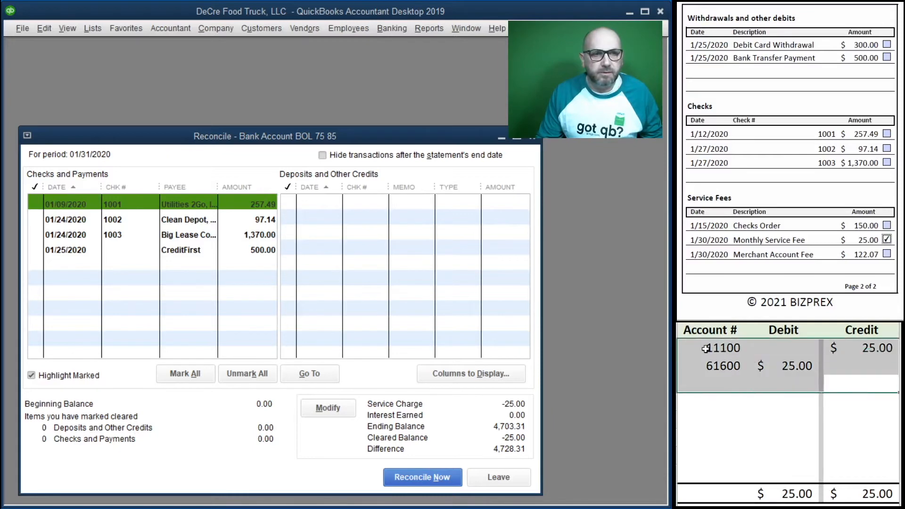
key(Delete)
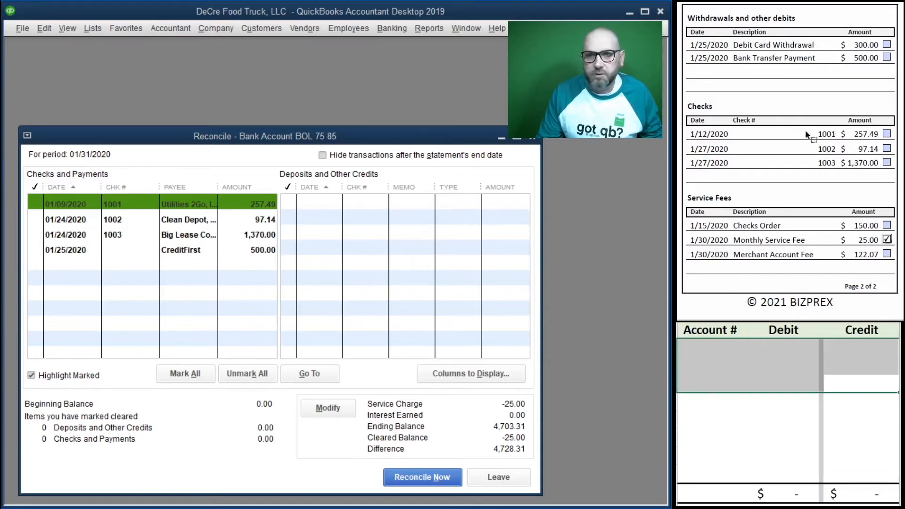
Mark checks 1001, 1002 and 1003 as cleared in the reconciliation, ticking off each one on the statement.
click(887, 134)
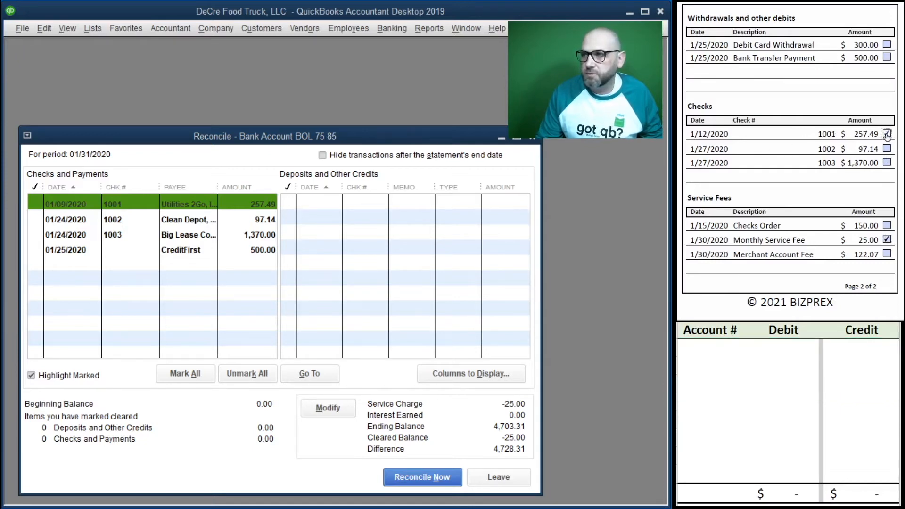
click(36, 205)
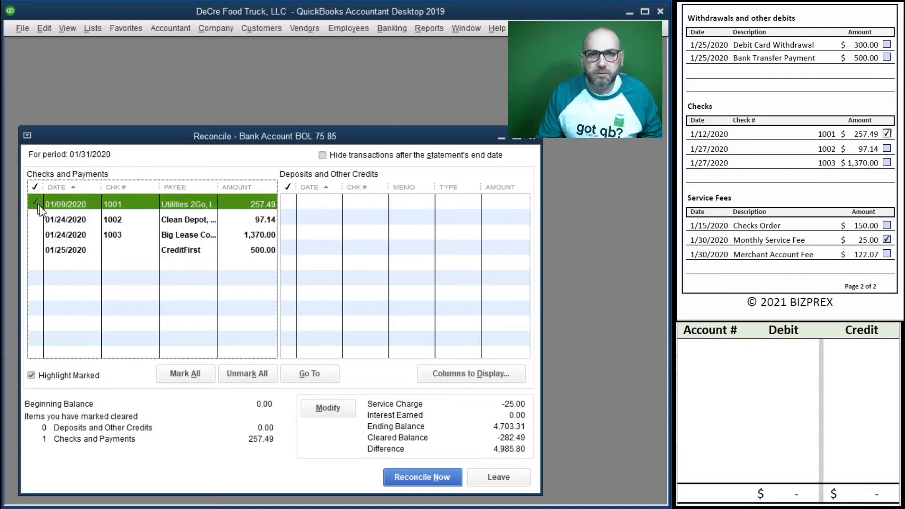
click(887, 149)
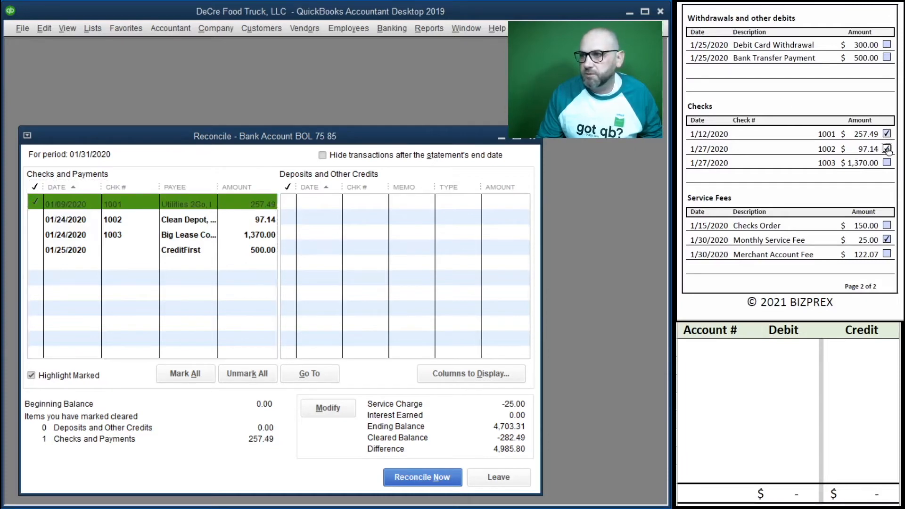
click(37, 220)
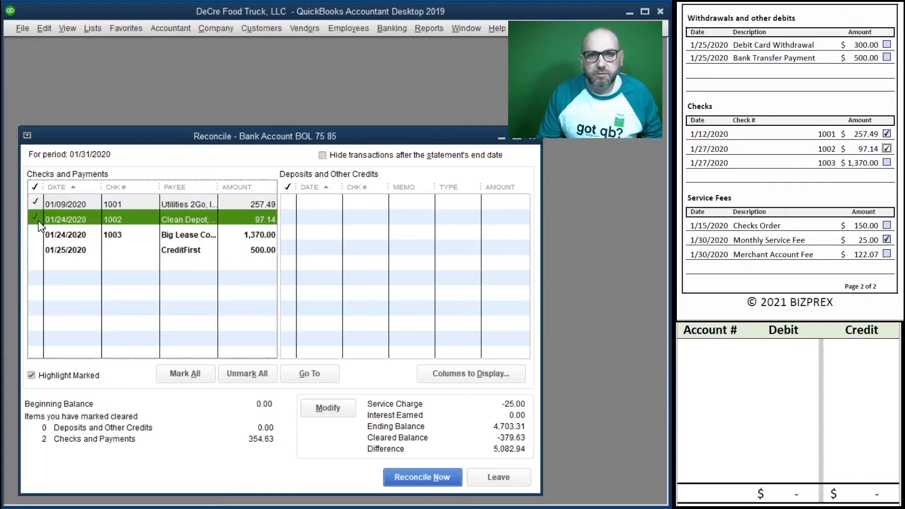
click(887, 163)
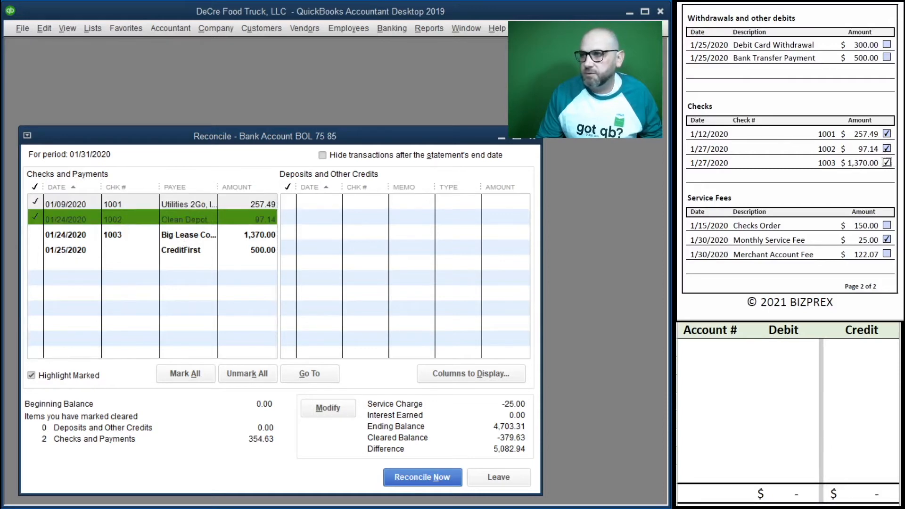
click(37, 234)
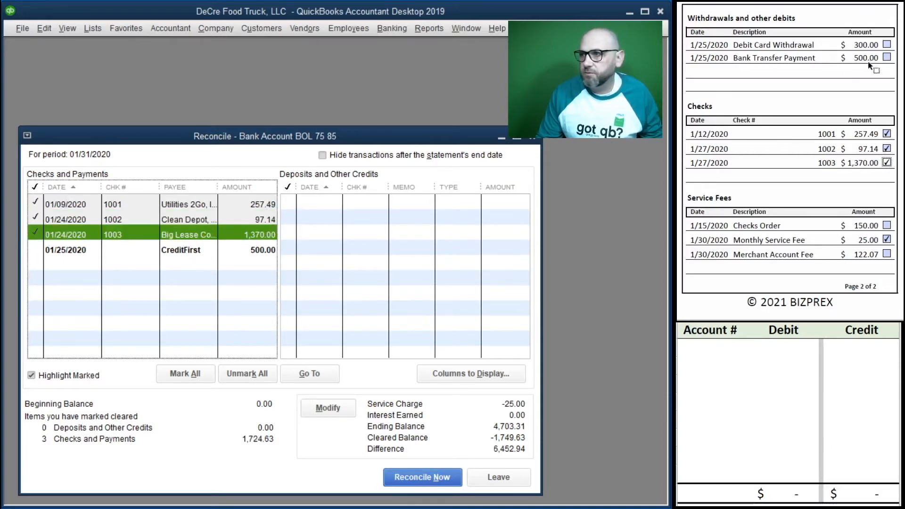
Tick off the 500.00 Bank Transfer Payment on the statement and mark the CreditFirst payment as cleared in the reconciliation.
click(887, 57)
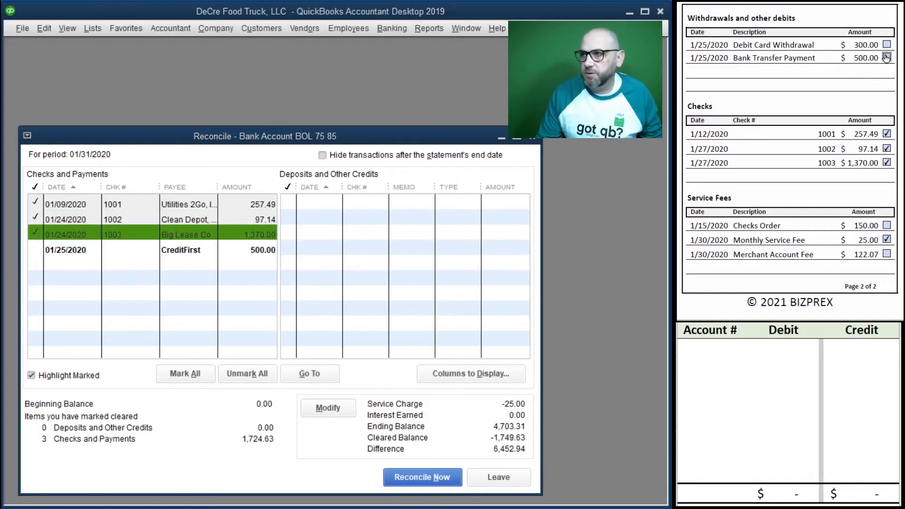
click(41, 250)
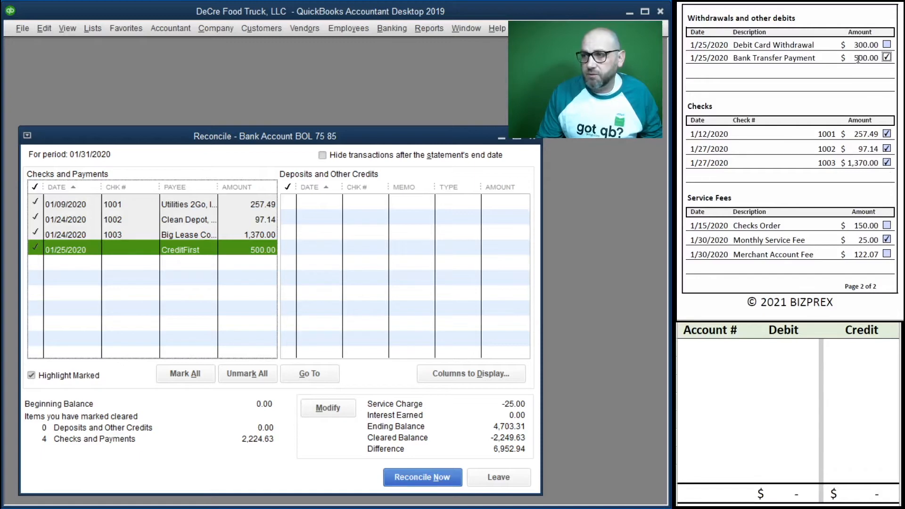
Return to the deposits section of the statement and open a new bank deposit form, placing it clear of the webcam area.
scroll(871, 177, up, 10)
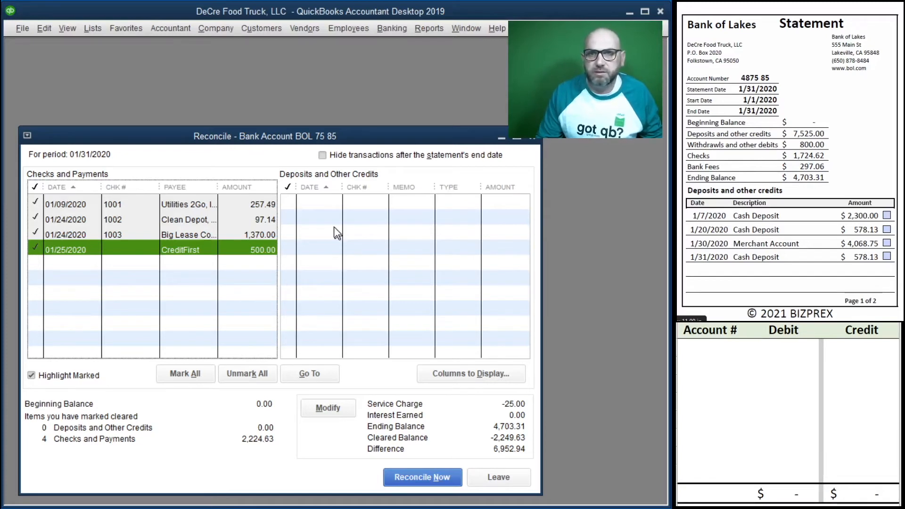
click(382, 27)
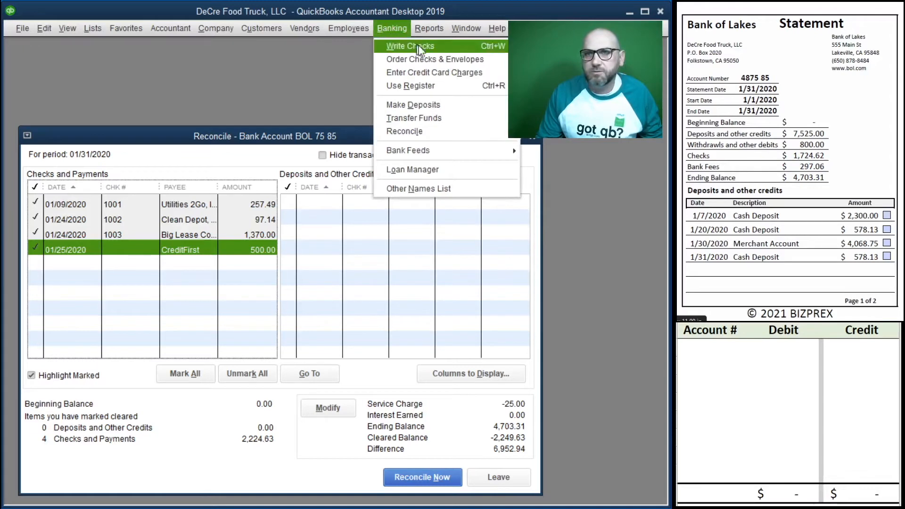
click(457, 105)
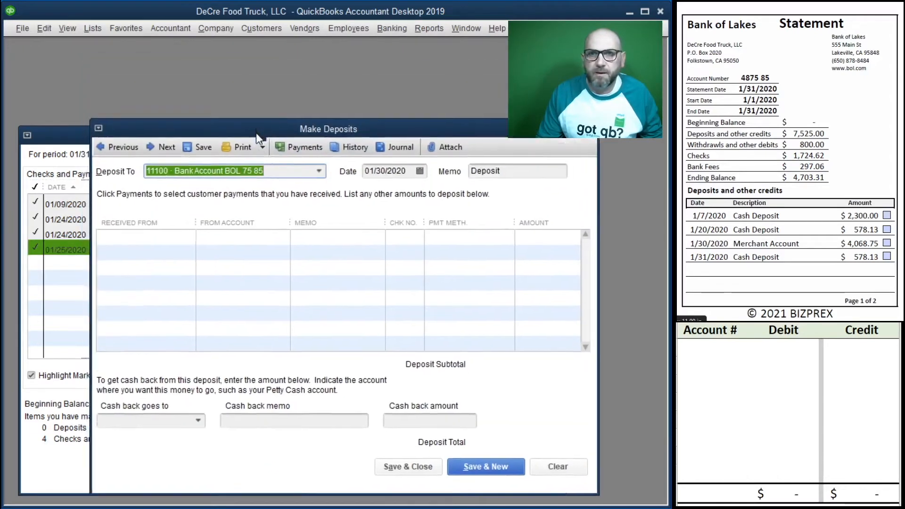
drag(256, 132, 207, 129)
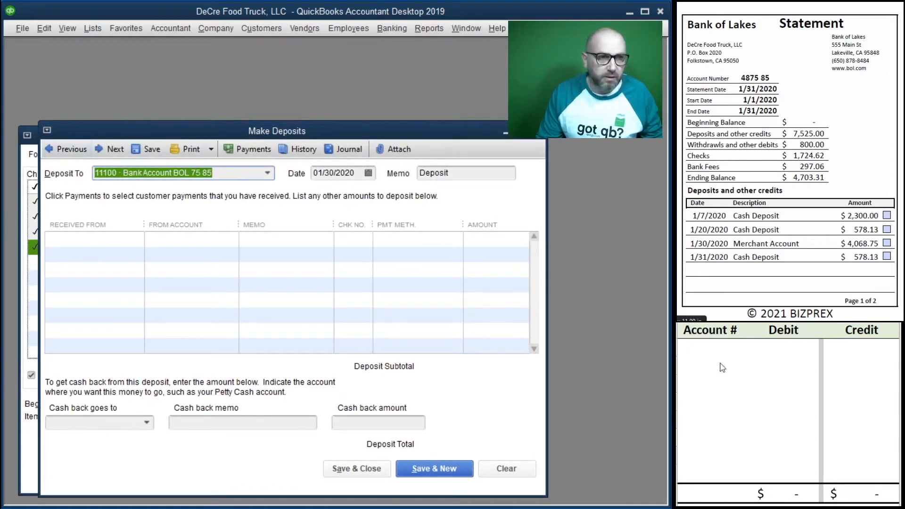
Record a 2,300.00 debit to account 11100 on the first line of the debit and credit table.
click(701, 349)
text(11100)
key(Tab)
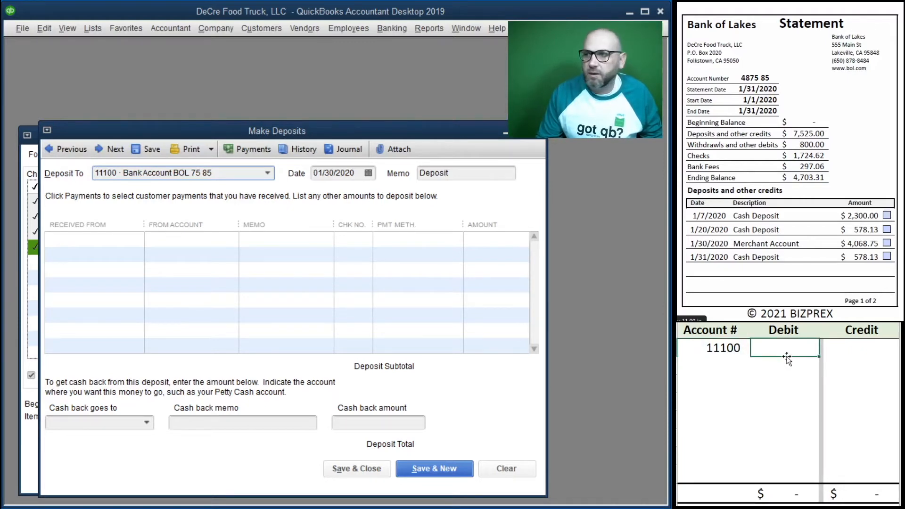
text(2300)
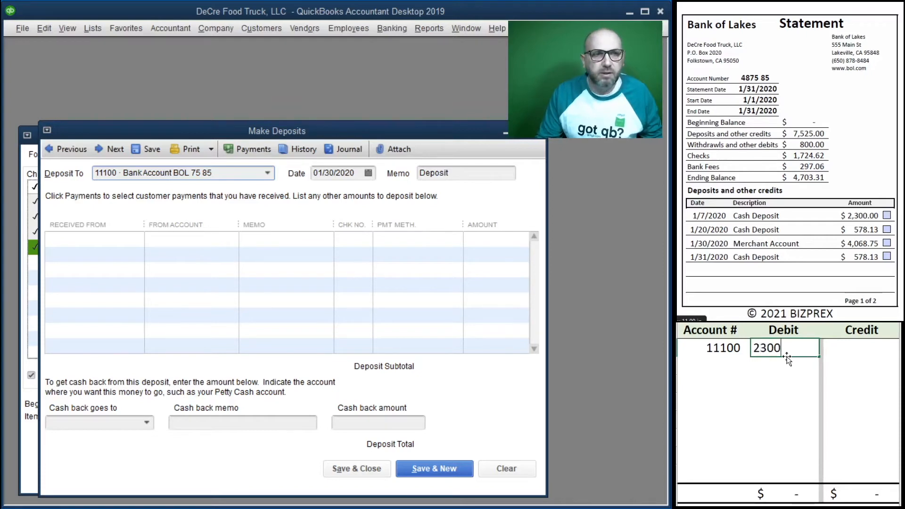
key(Return)
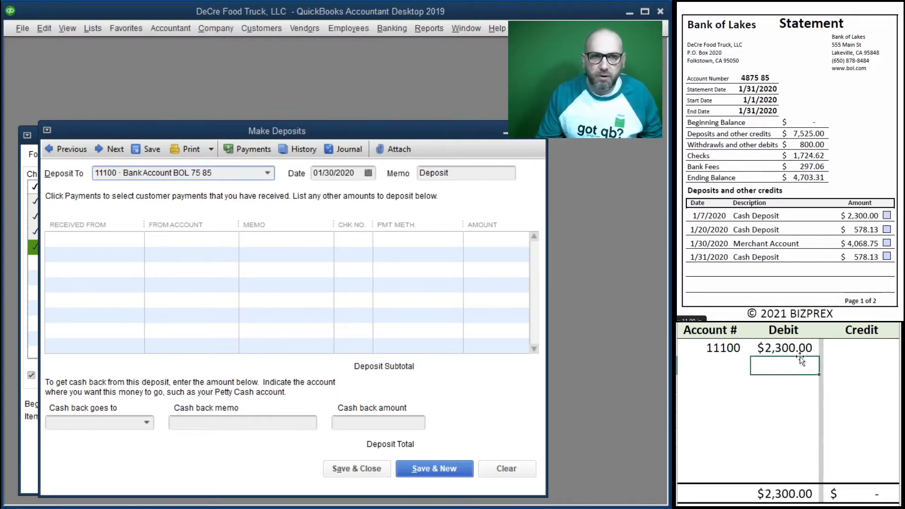
Date the deposit 01/07/2020 and enter its first line as received from Owner, from account 10100 Cash.
drag(356, 173, 281, 174)
text(1/7)
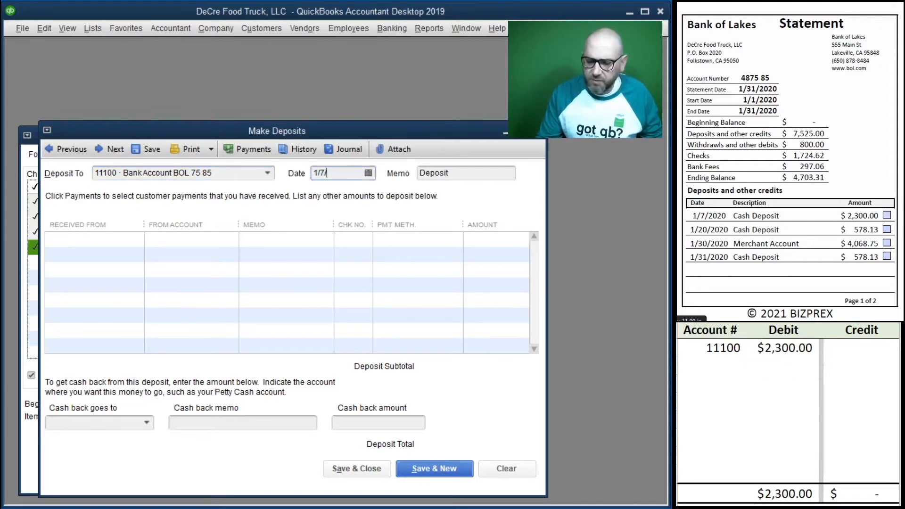
text(/07/2020)
key(Tab)
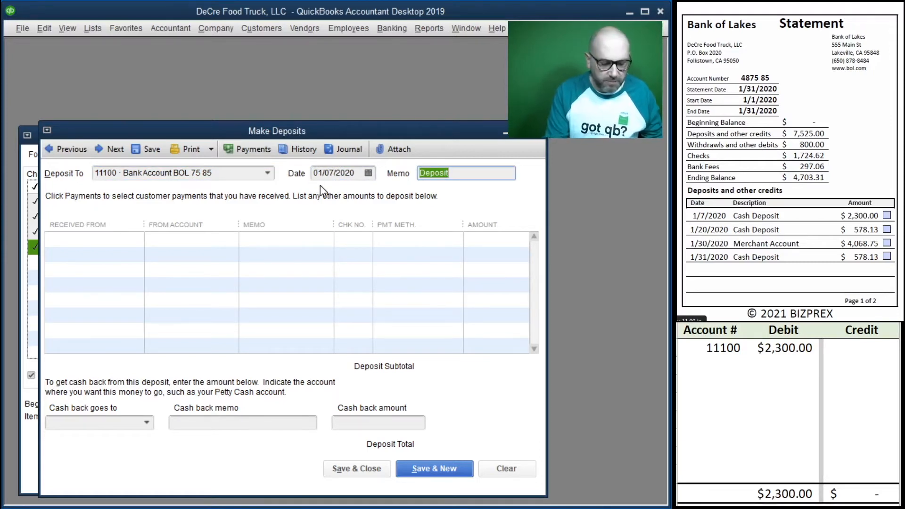
key(Tab)
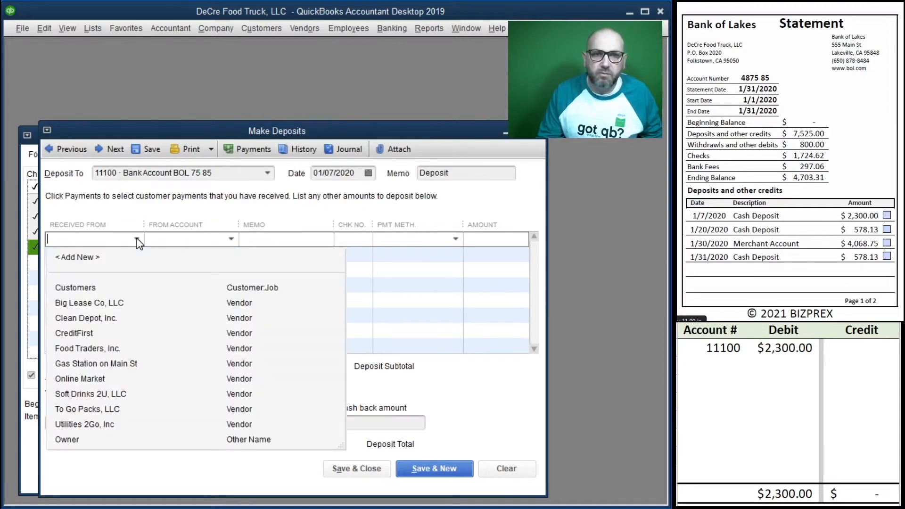
click(88, 439)
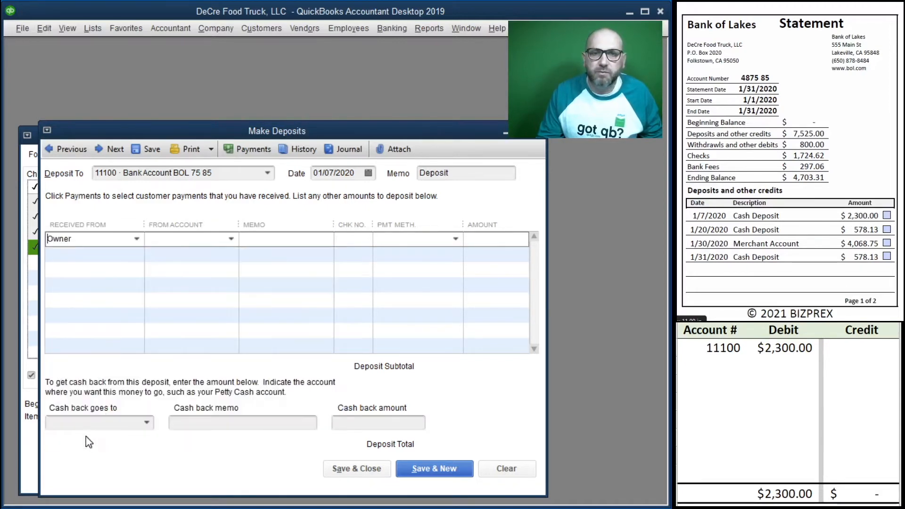
click(230, 240)
click(199, 286)
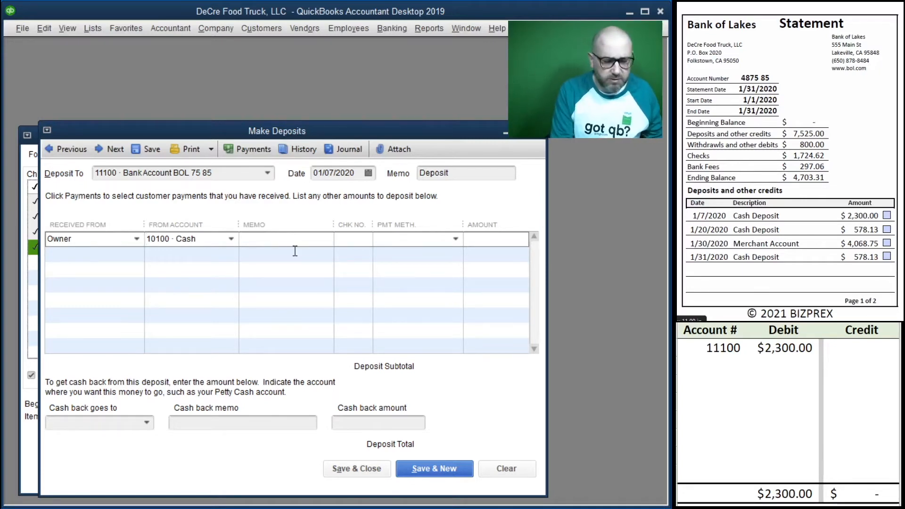
Complete the Owner deposit line with the memo Investment, payment method Cash and amount 2,300.00.
text(Investment)
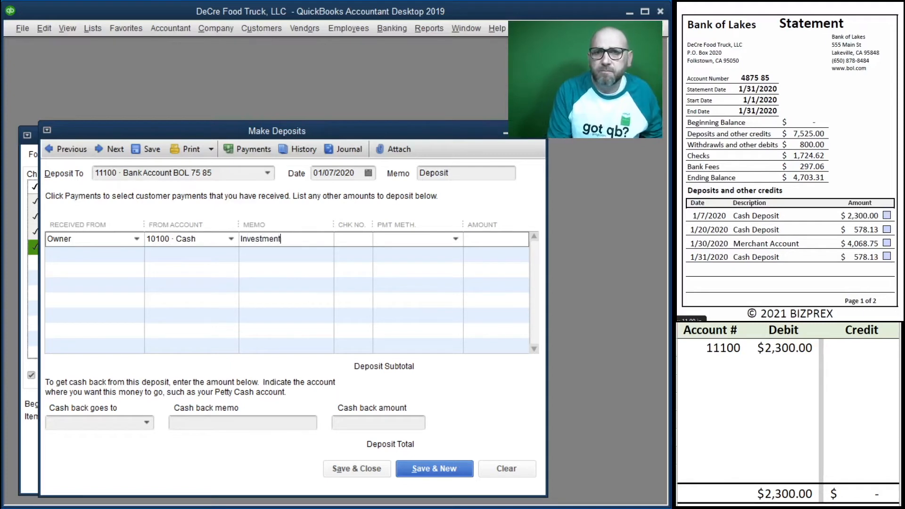
key(Tab)
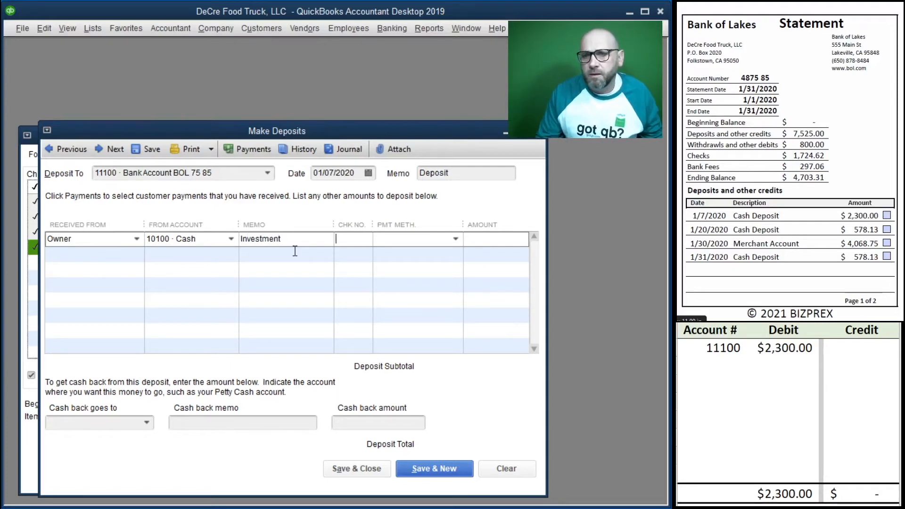
click(455, 238)
click(438, 288)
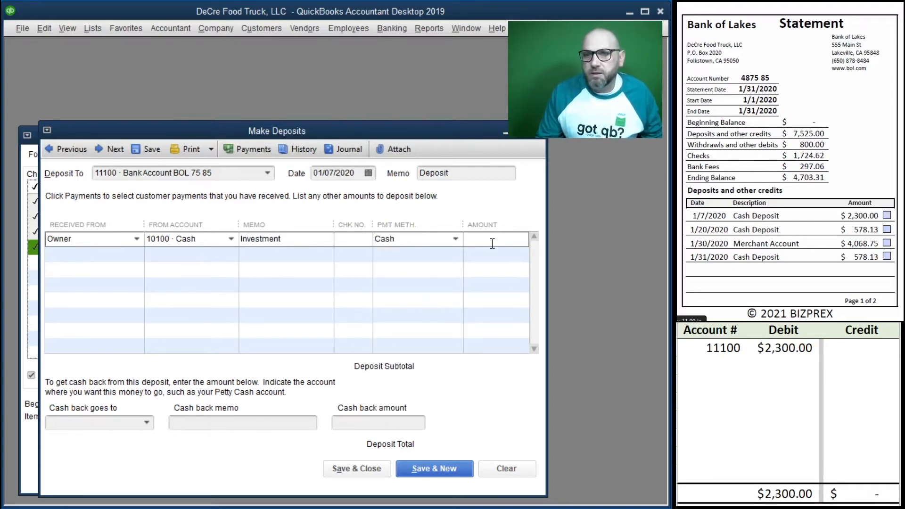
text(2300)
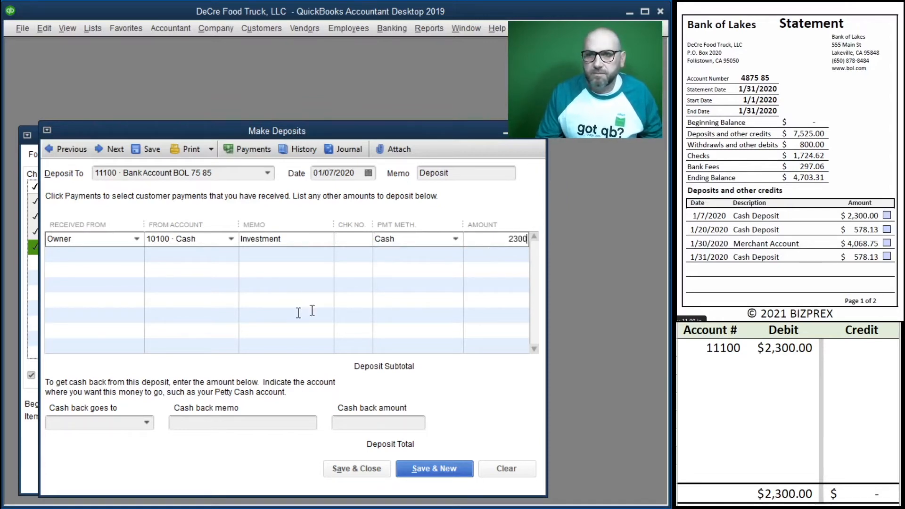
key(Tab)
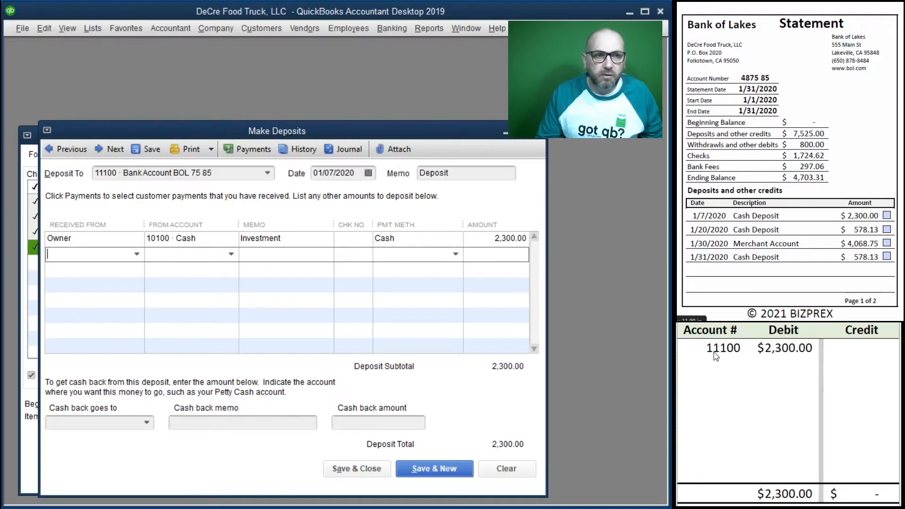
Record the offsetting 2,300.00 credit to account 10100 on the second line of the debit and credit table.
click(721, 362)
click(720, 361)
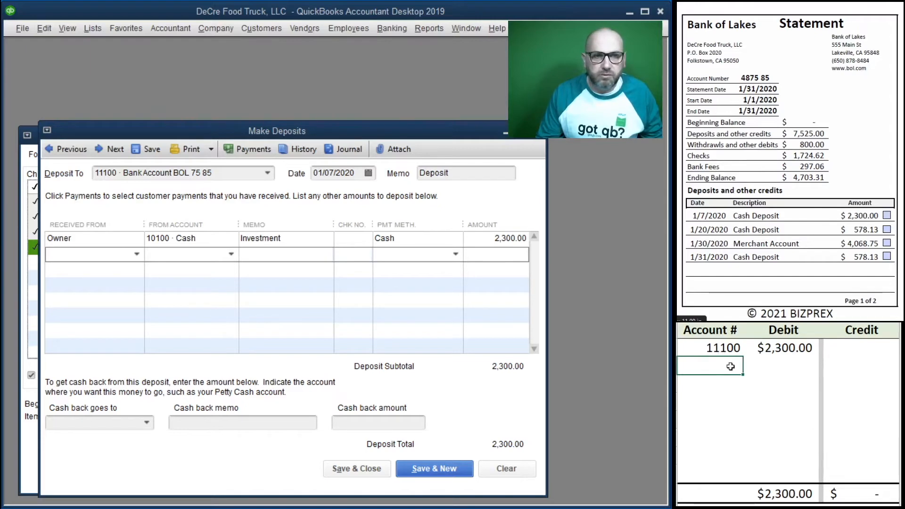
text(10)
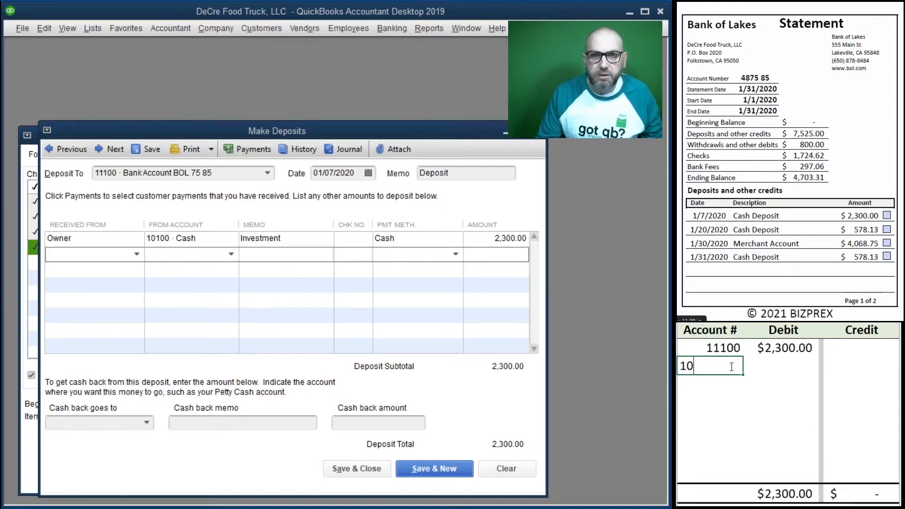
text(100)
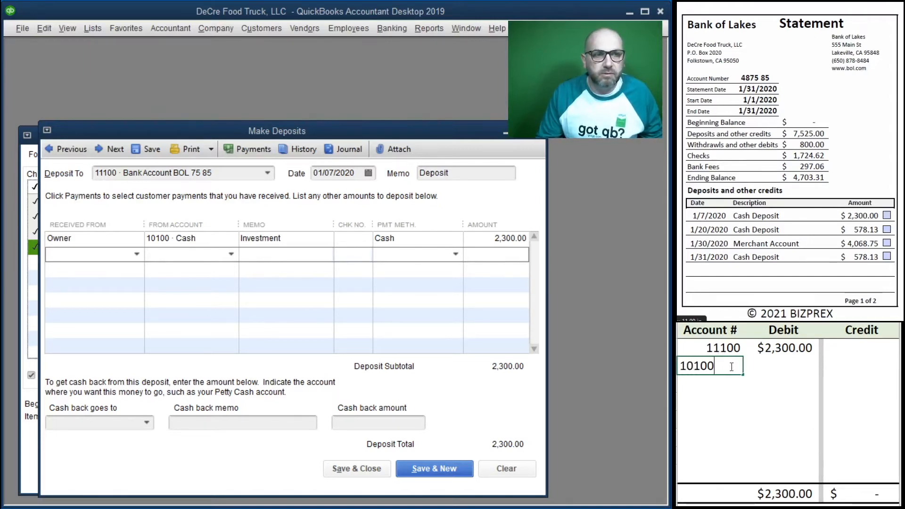
key(Tab)
key(Tab)
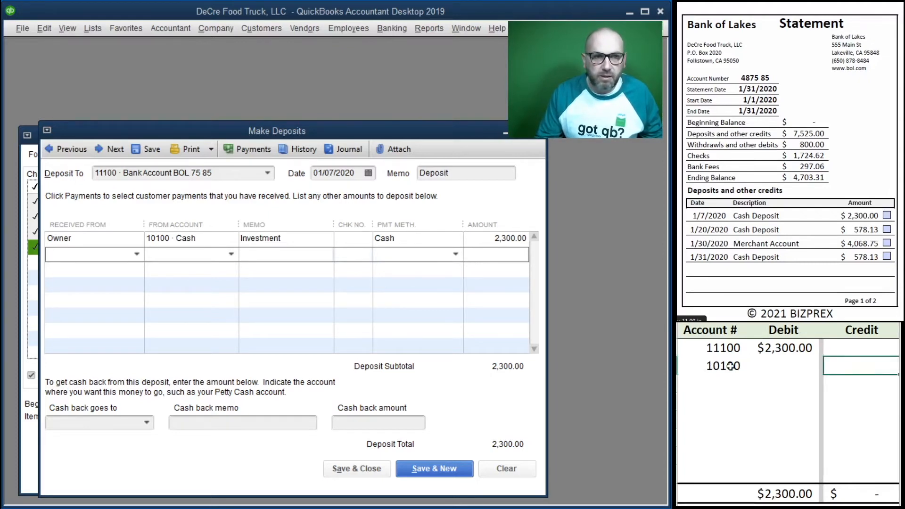
text(2,300)
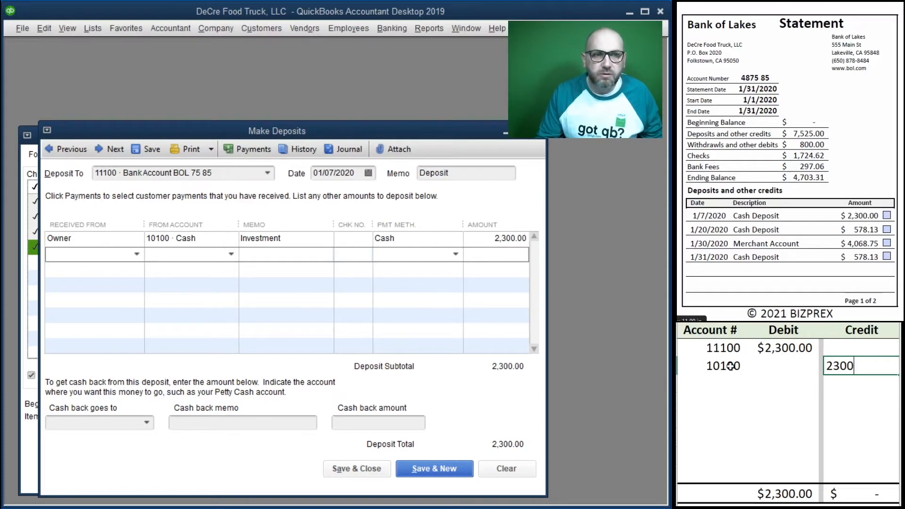
key(Return)
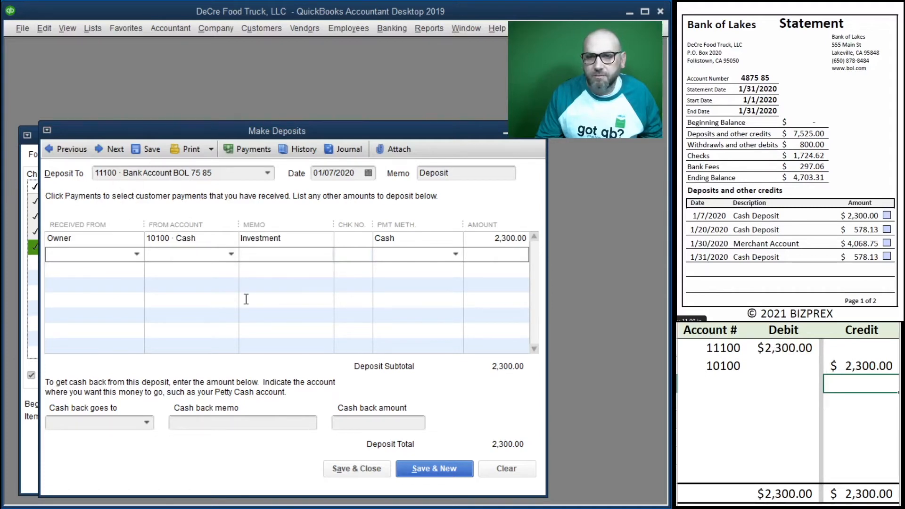
Save the Owner deposit with a new blank deposit to follow, and empty the debit and credit table.
click(437, 469)
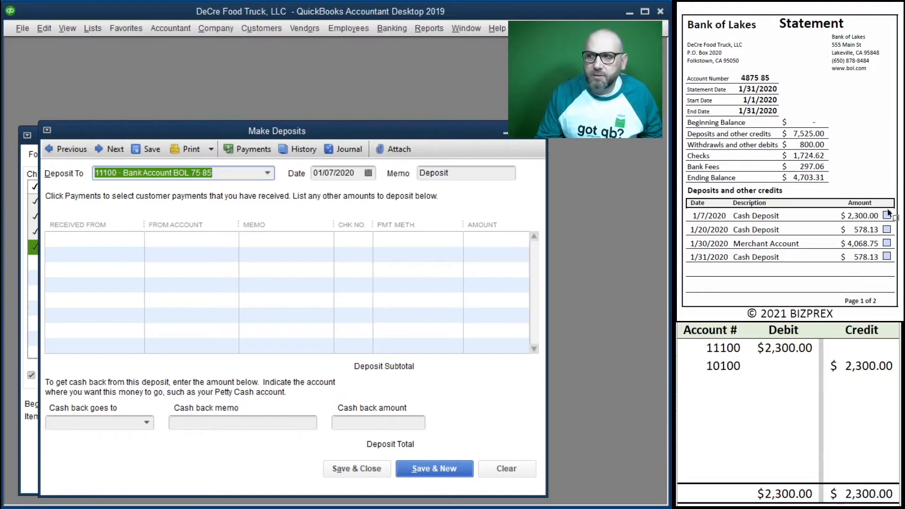
click(859, 369)
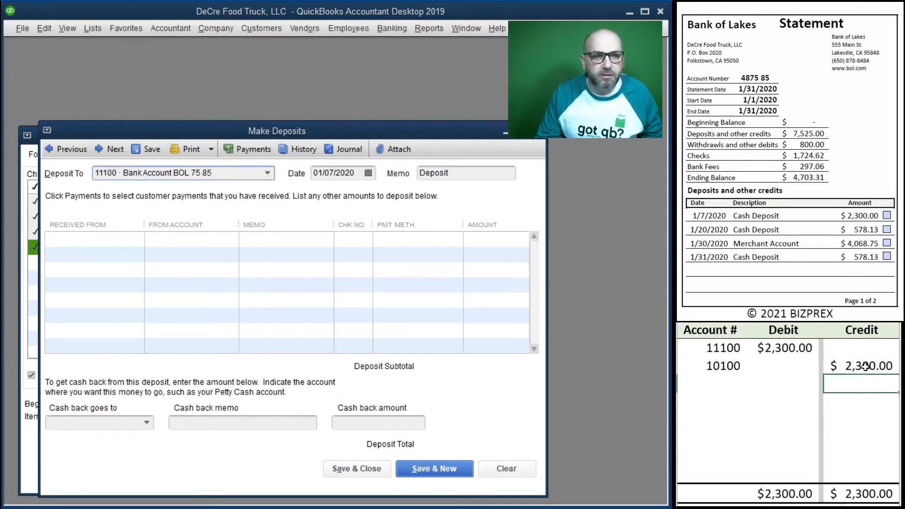
mouse_move(867, 367)
mouse_down()
mouse_move(736, 367)
mouse_move(735, 355)
mouse_up()
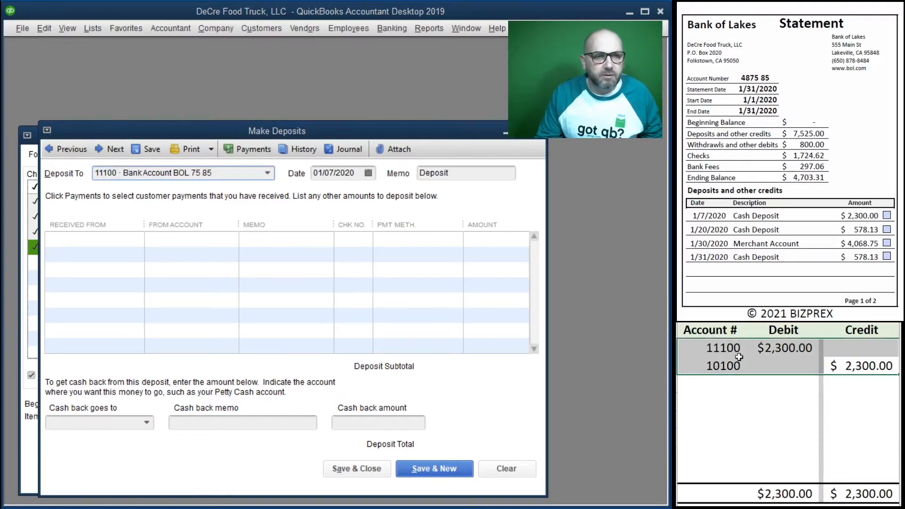
key(Delete)
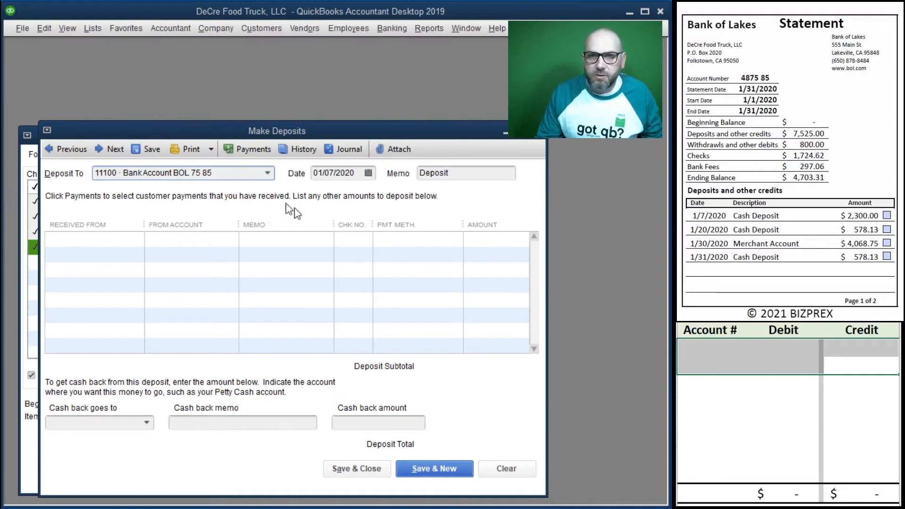
Date the new deposit 01/20/2020 and enter its first line as received from Customers, from account 41100 Sales.
double_click(355, 174)
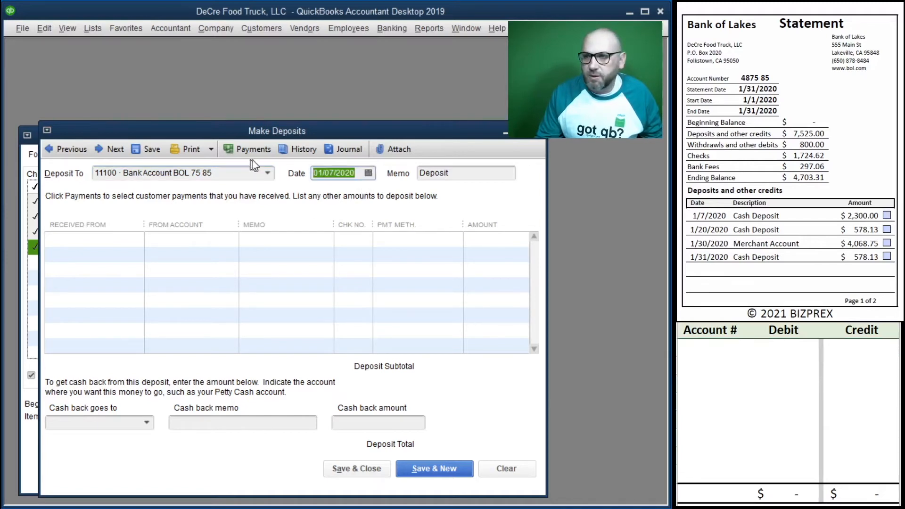
text(1/20/2020)
key(Tab)
key(Tab)
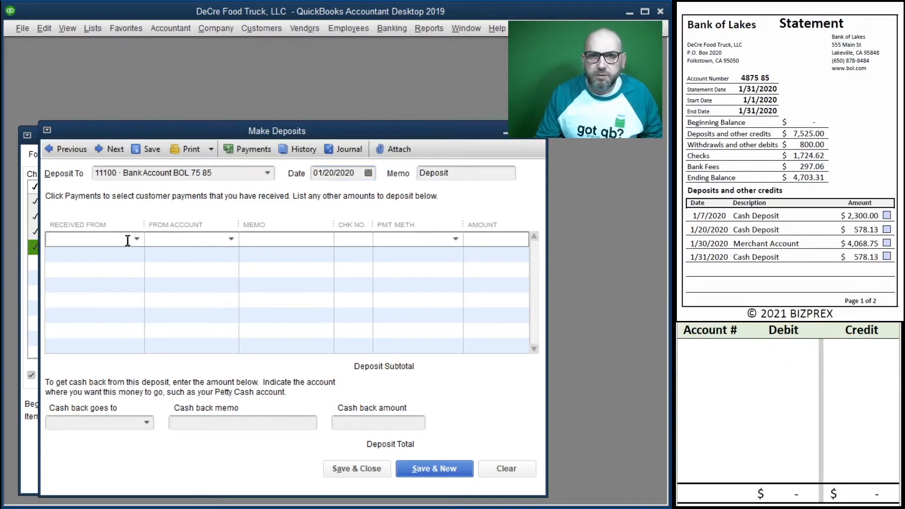
text(Customers)
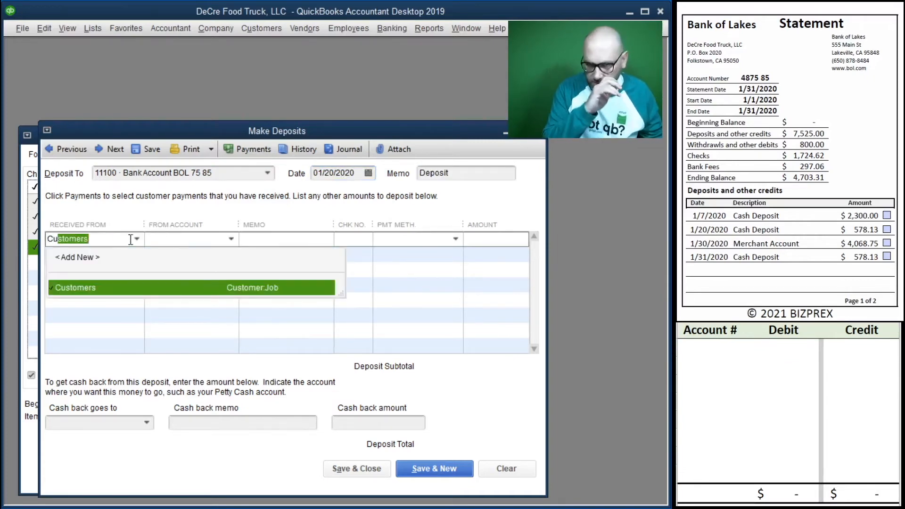
key(Tab)
text(41)
key(Tab)
Record a 578.13 debit to account 11100 on the first line of the debit and credit table.
click(708, 349)
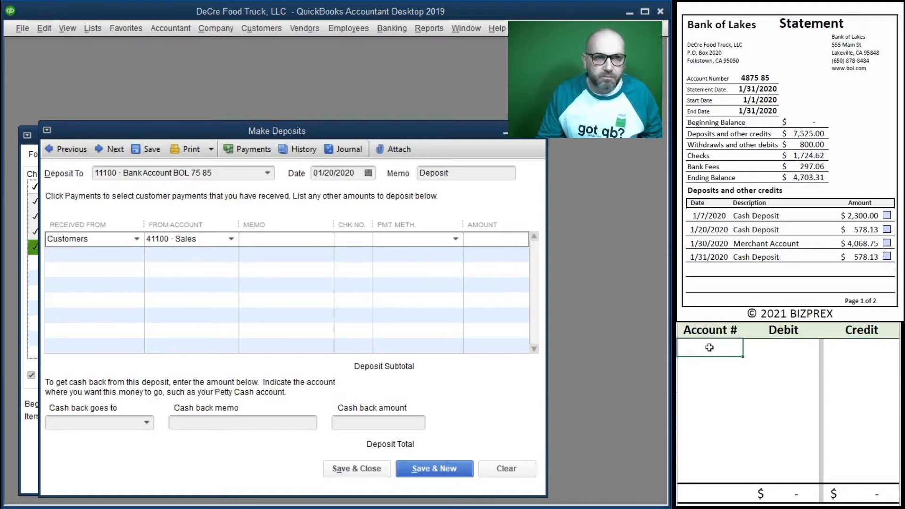
text(11)
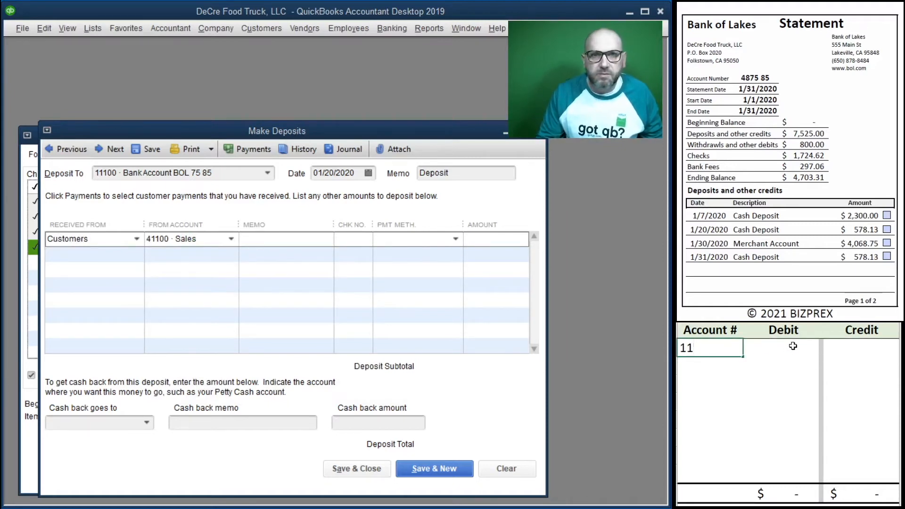
text(100)
key(Tab)
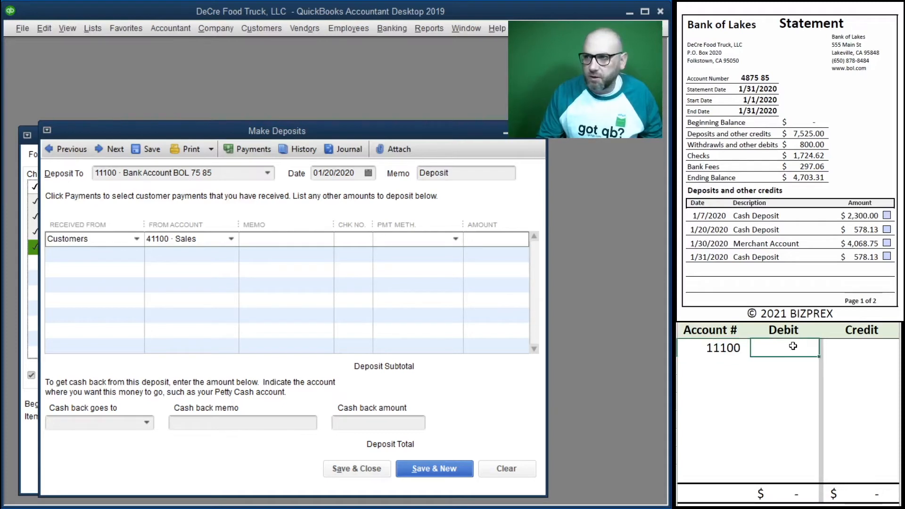
text(578.13)
key(Return)
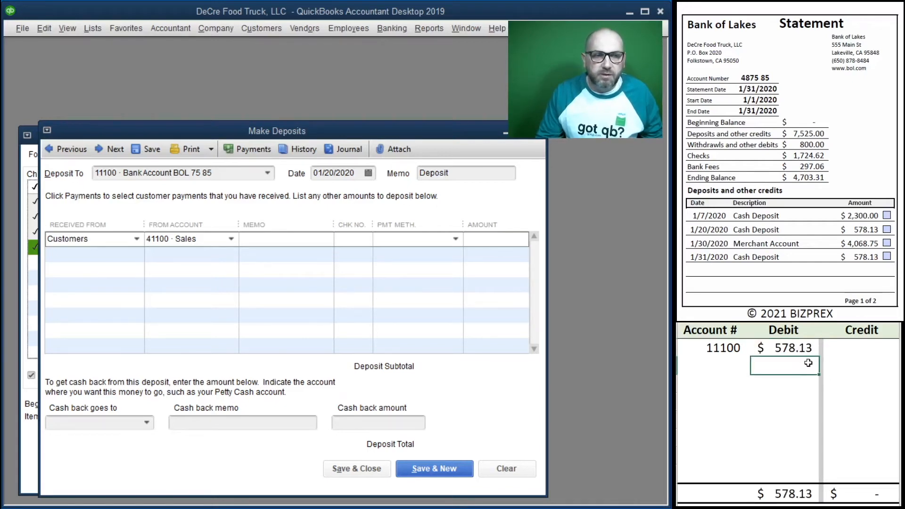
Record the offsetting 578.13 credit to account 41100 on the second line of the debit and credit table.
click(714, 362)
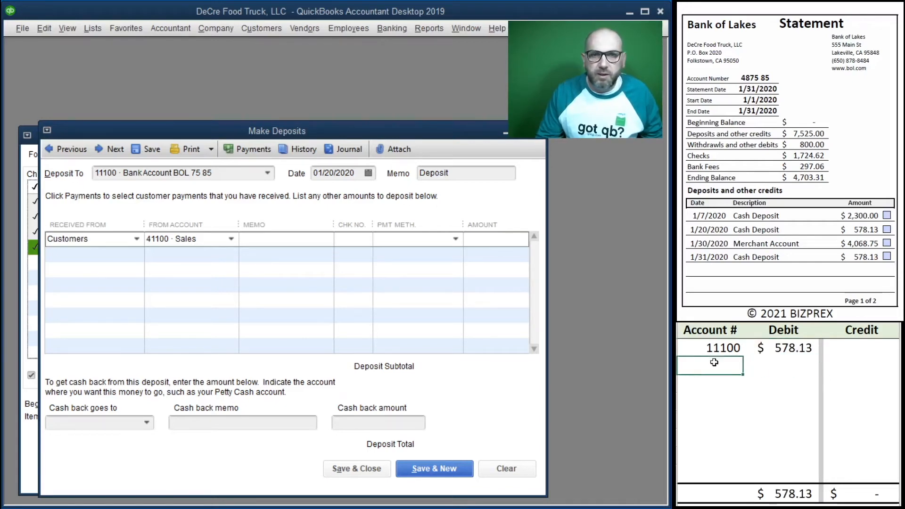
text(41100)
key(Tab)
key(Tab)
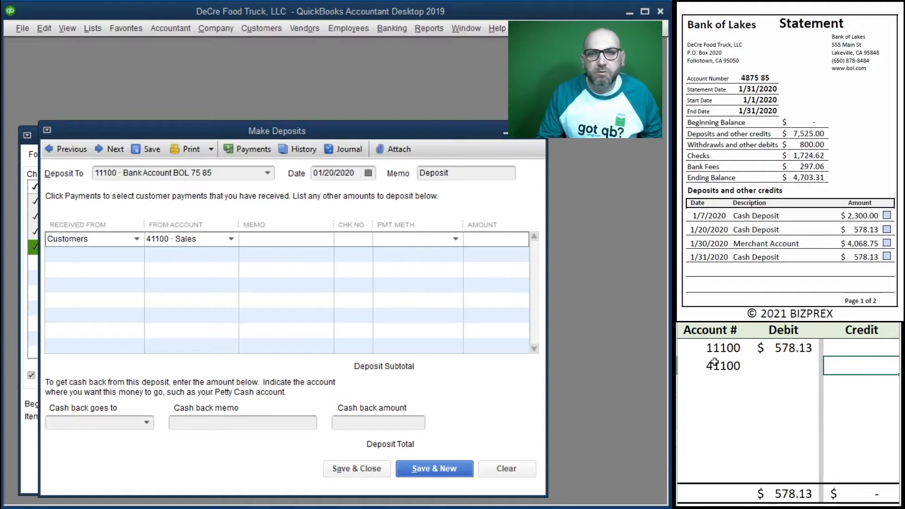
text(578.13)
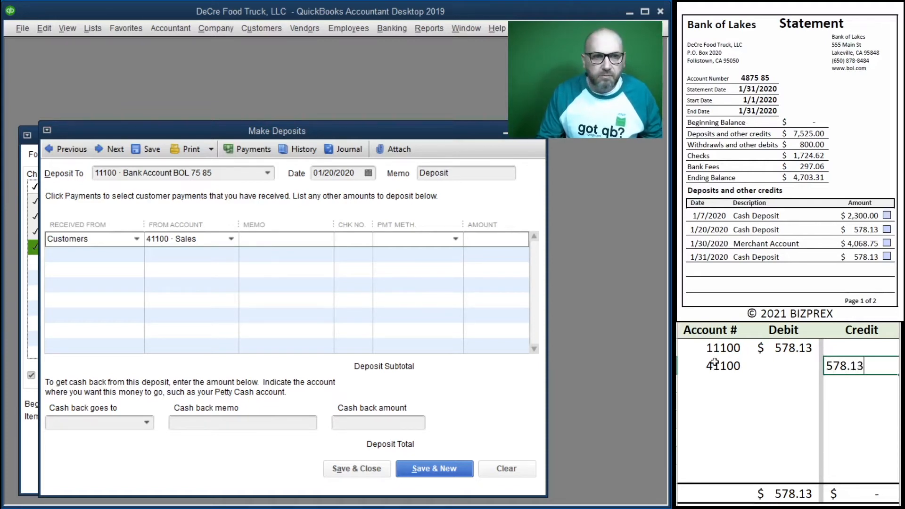
key(Return)
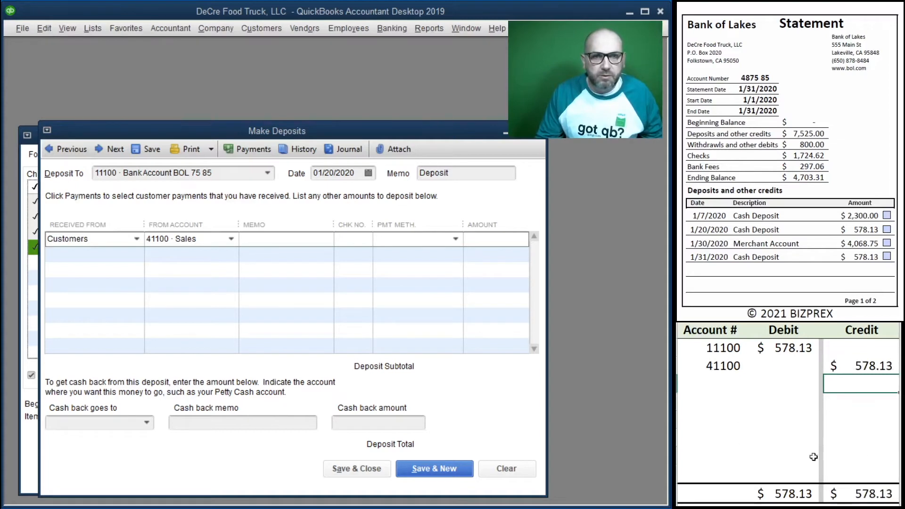
Complete the Customers deposit line with the memo Sales, payment method Cash and amount 578.13.
click(271, 241)
text(Sa)
text(Cash)
key(Tab)
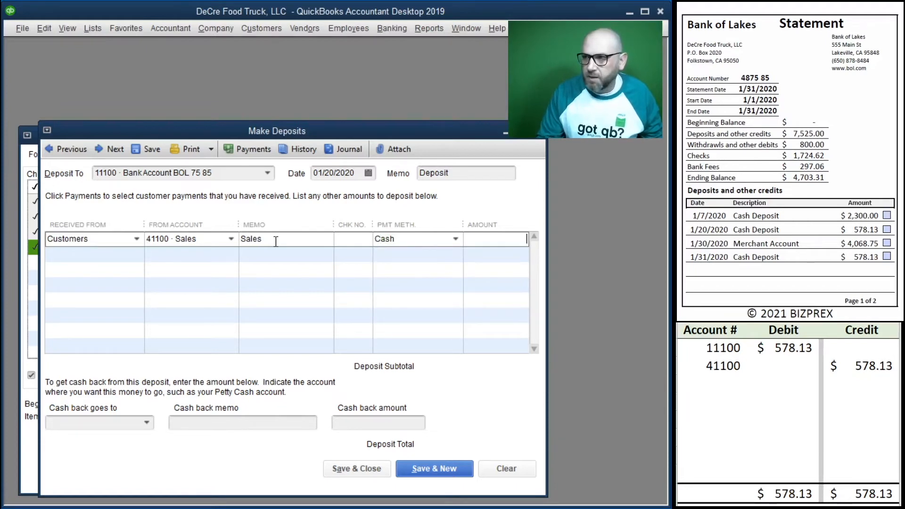
text(578.13)
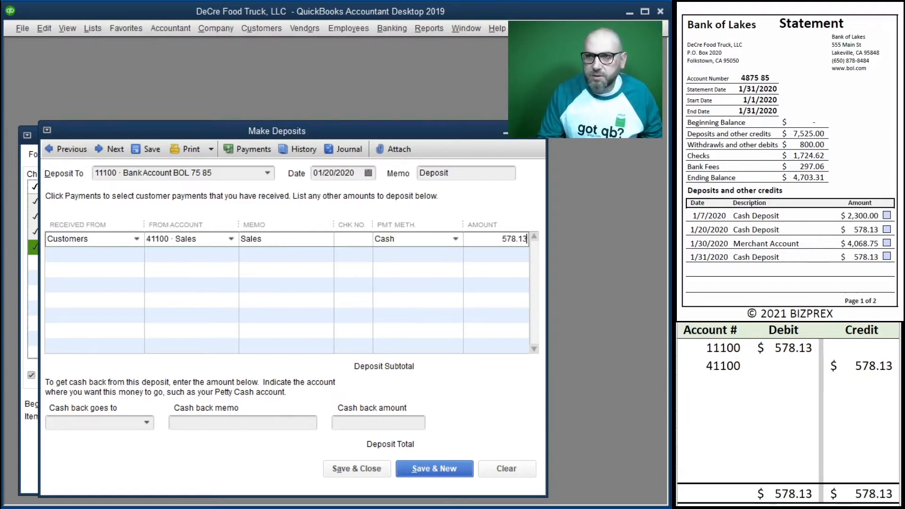
key(Tab)
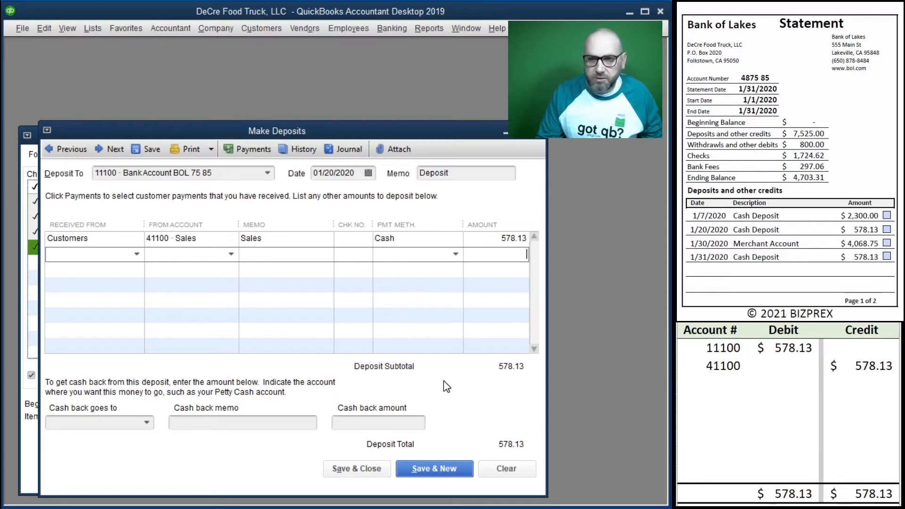
Save the 01/20/2020 deposit with a new blank one to follow, and clear only the amounts from the debit and credit table.
click(439, 469)
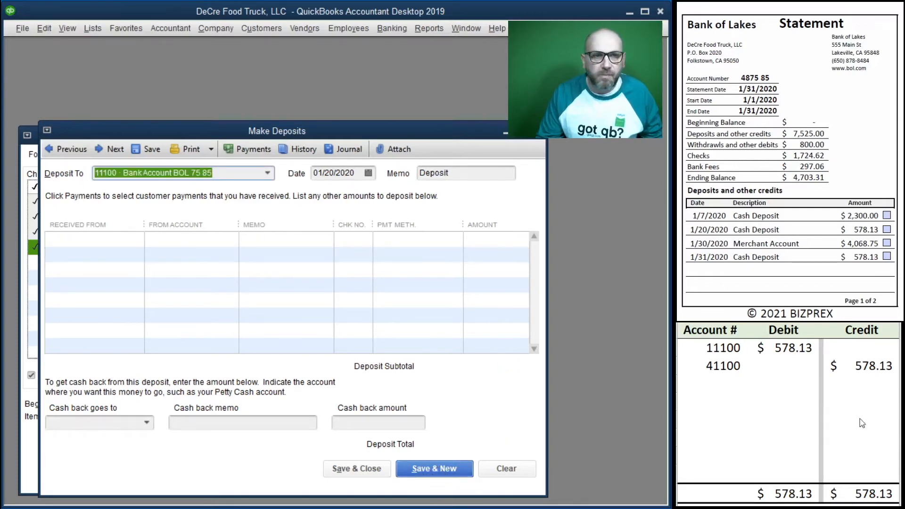
click(863, 384)
drag(785, 348, 873, 366)
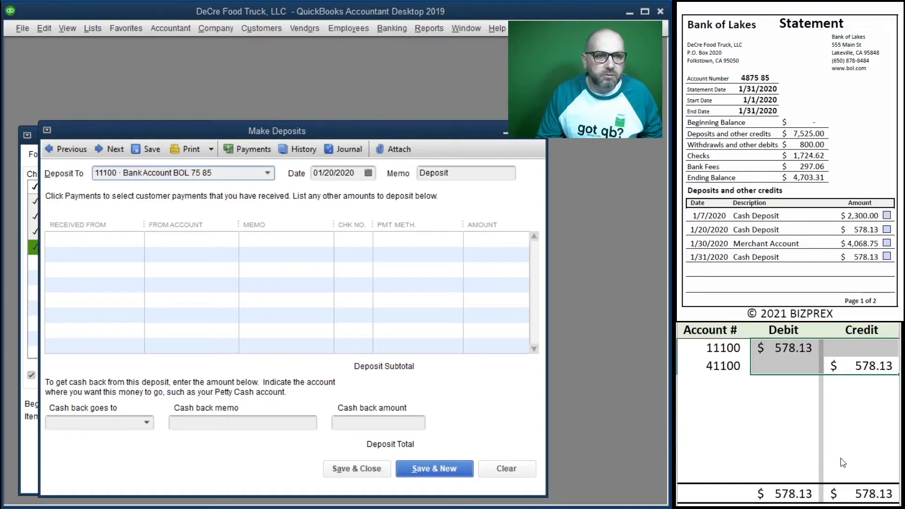
key(Delete)
click(790, 386)
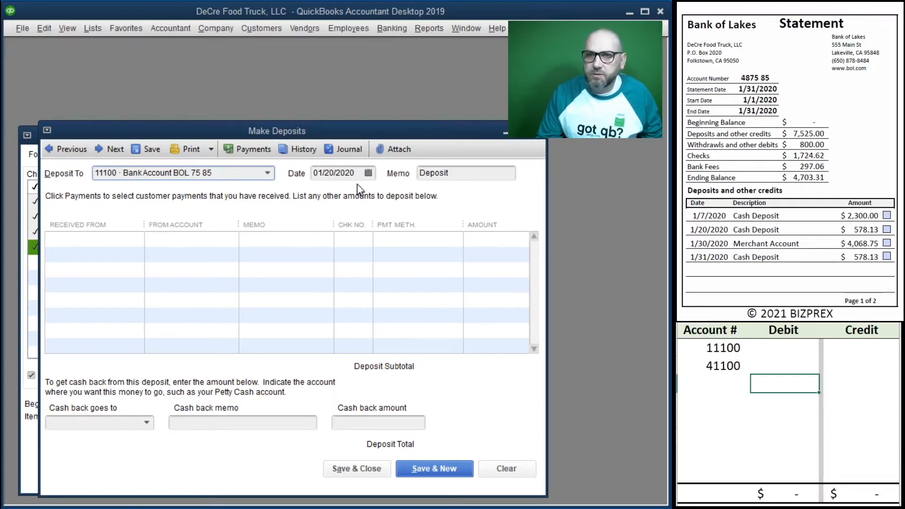
Date the new deposit 01/30/2020 and enter its first line as received from Customers, from account 41100 Sales.
drag(355, 175, 243, 168)
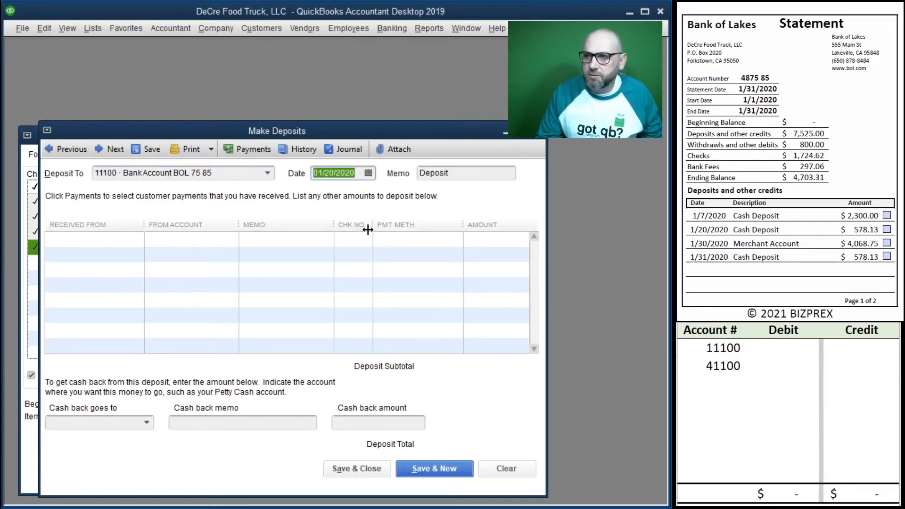
text(1/30/)
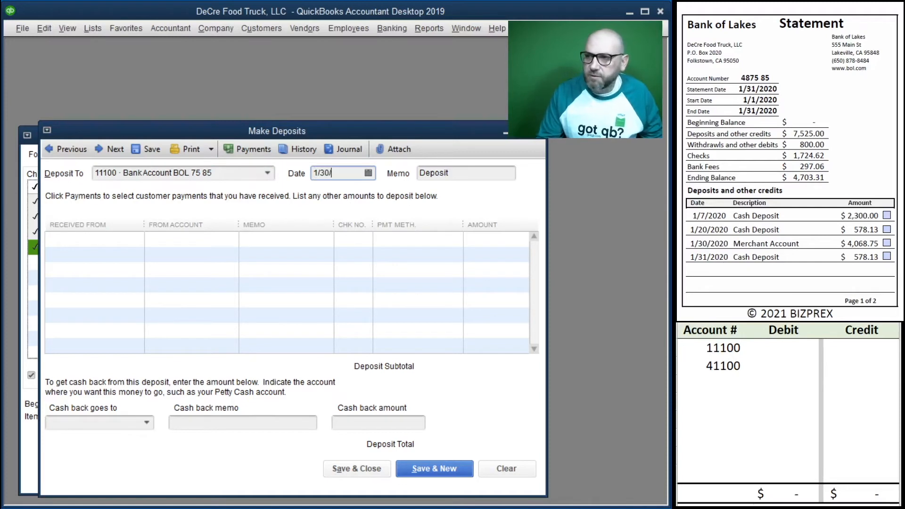
text(2020)
key(Tab)
key(Tab)
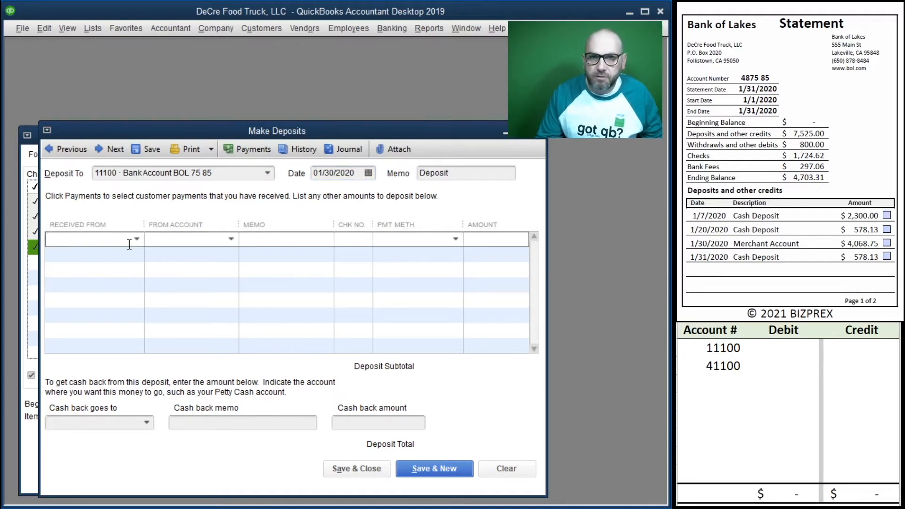
text(Customers)
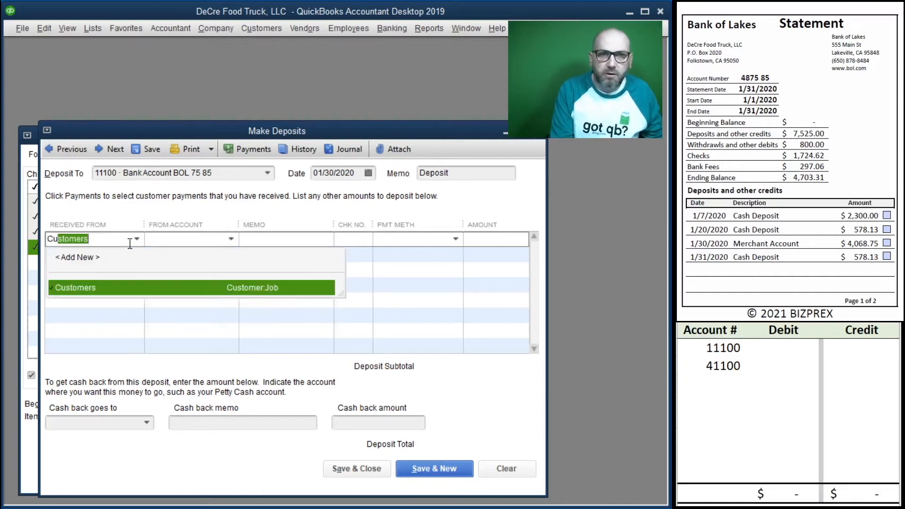
key(Tab)
text(41)
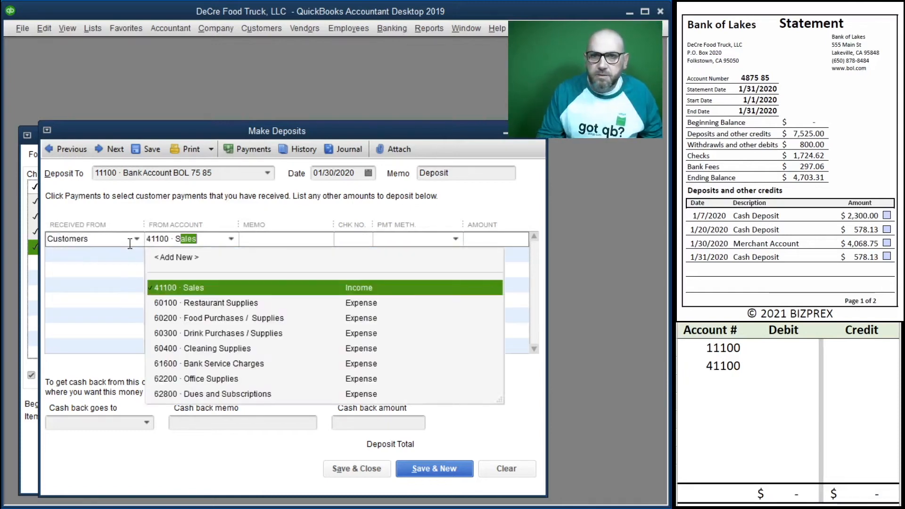
key(Tab)
Complete the deposit line with the memo Sales, payment method Merchant Account and amount 4,068.75.
text(Sales)
key(Tab)
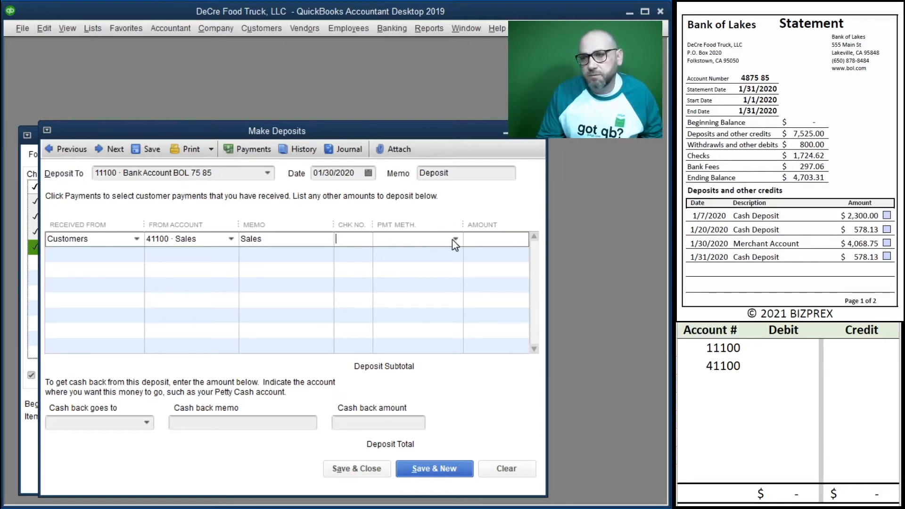
click(418, 239)
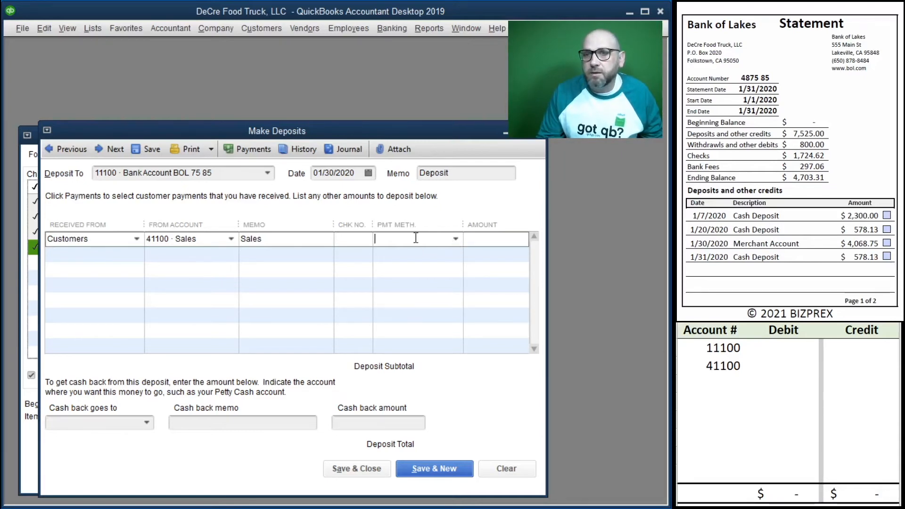
text(Merchant Account)
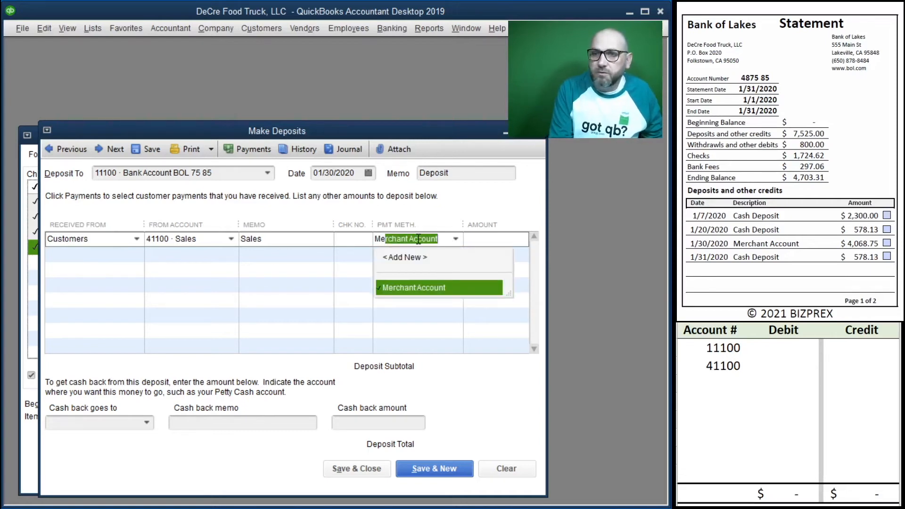
key(Tab)
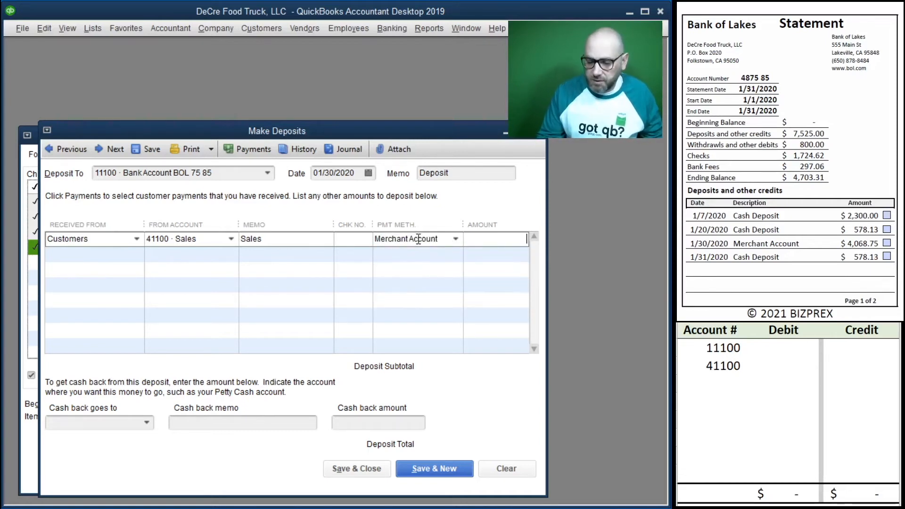
text(4068.75)
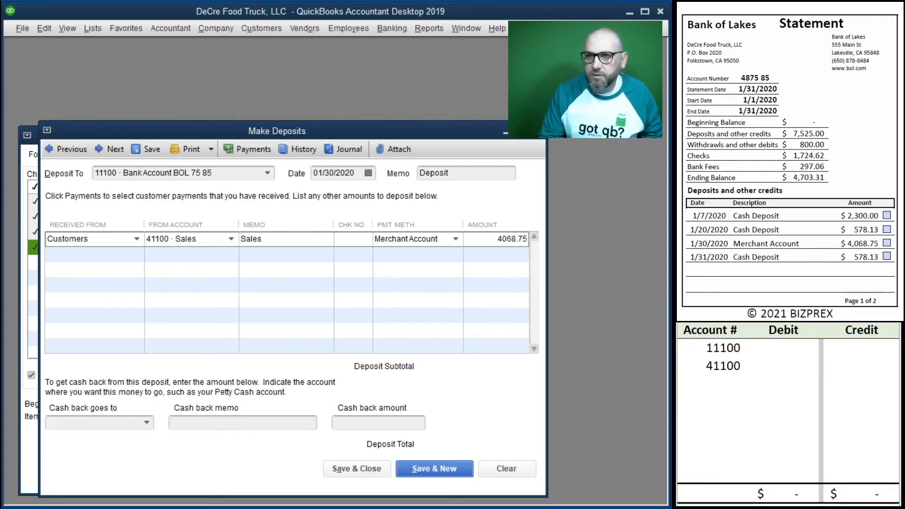
key(Down)
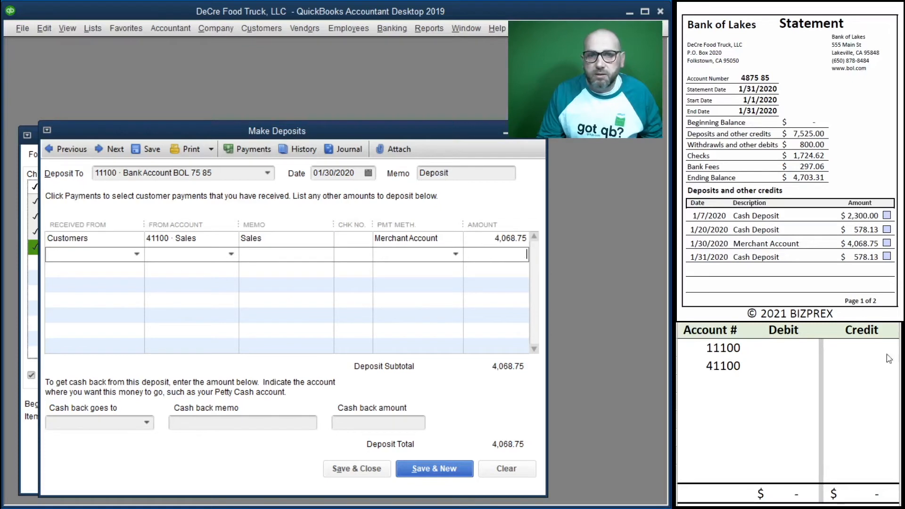
Record a 4,068.75 debit to account 11100 and a matching 4,068.75 credit to account 41100 in the table.
click(779, 354)
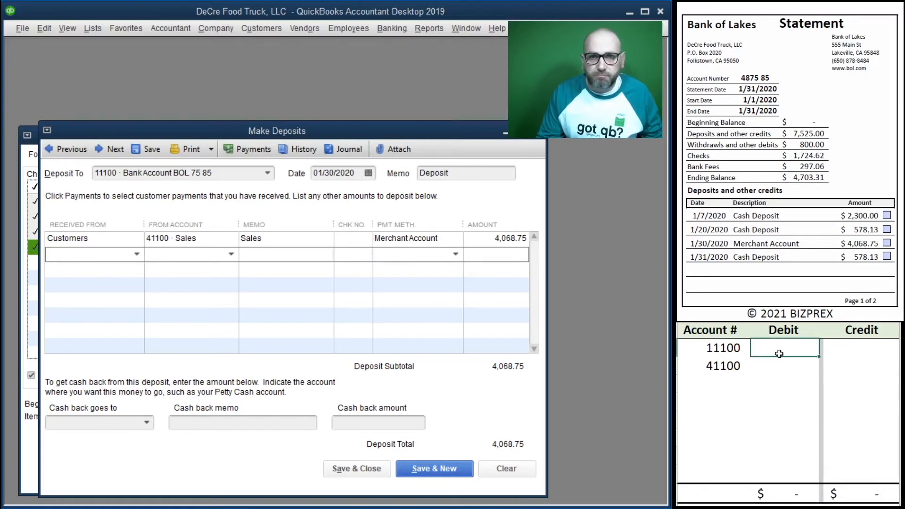
text(4068.75)
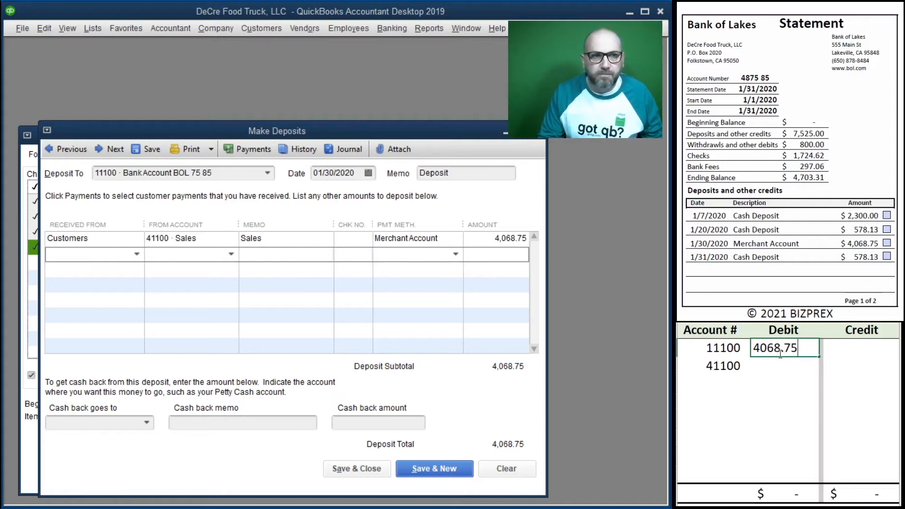
key(Return)
key(Tab)
text(4068.75)
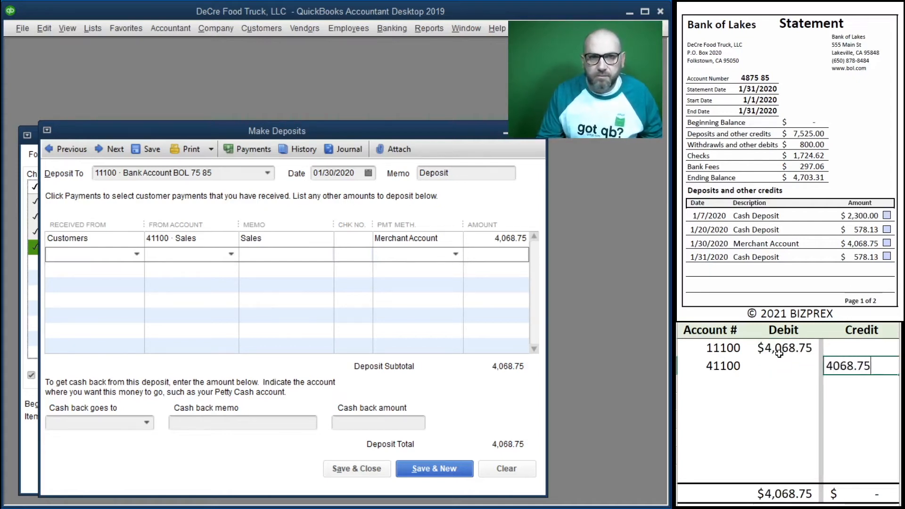
key(Return)
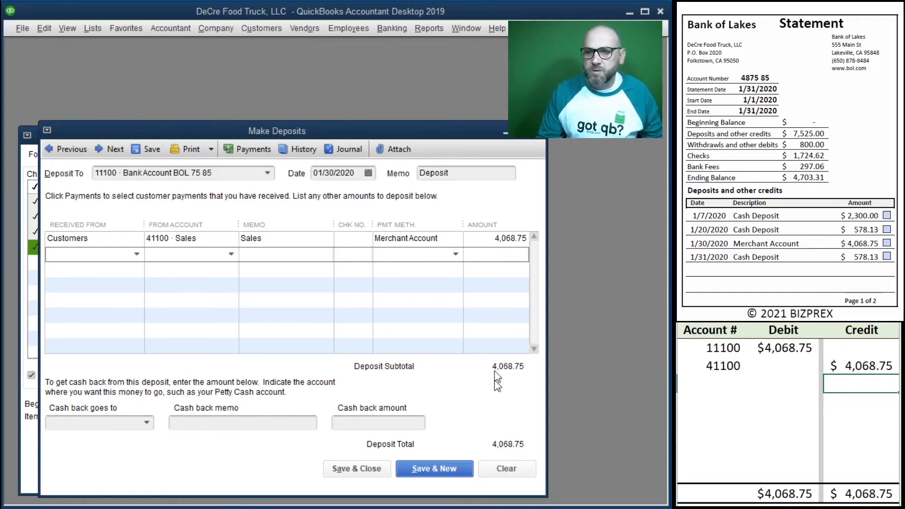
Save the Merchant Account deposit with a new blank one to follow, and clear the debit and credit amounts.
click(433, 469)
click(851, 368)
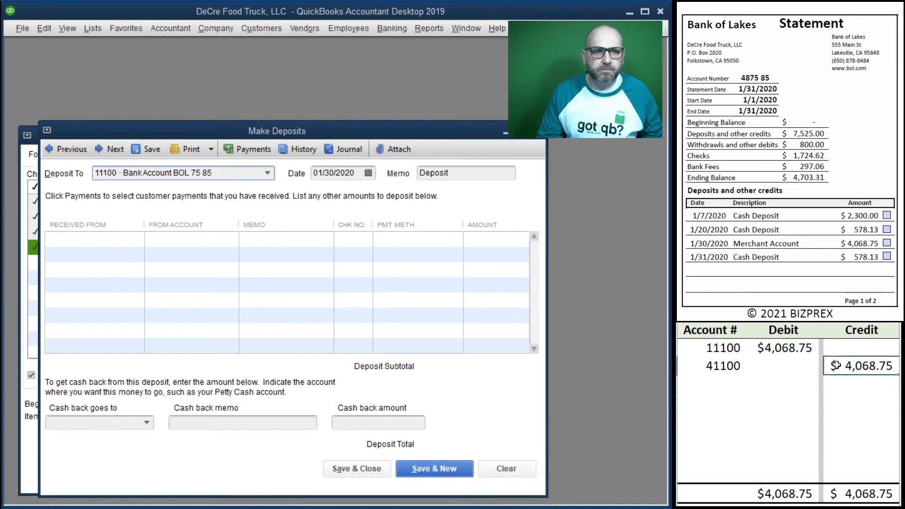
drag(850, 367, 787, 350)
key(Delete)
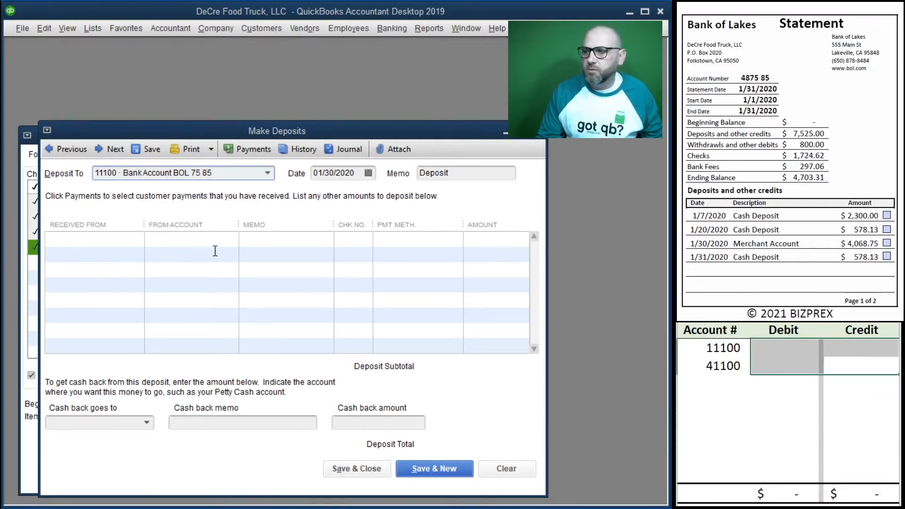
Fill in the new deposit's line: received from Customers, account 41100 Sales, memo Sales, payment method Cash, amount 578.13.
click(82, 239)
text(C)
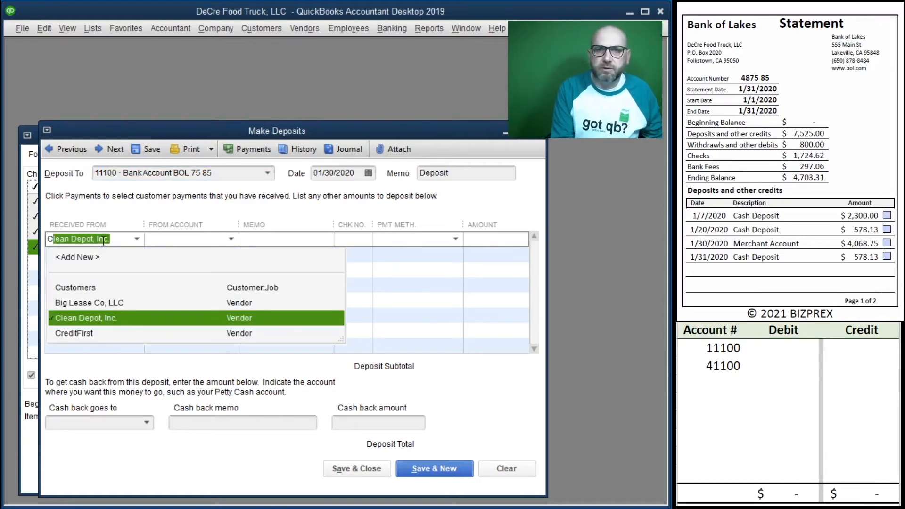
text(us)
key(Tab)
text(4)
key(Tab)
text(Sale)
text(c)
key(Tab)
text(578.13)
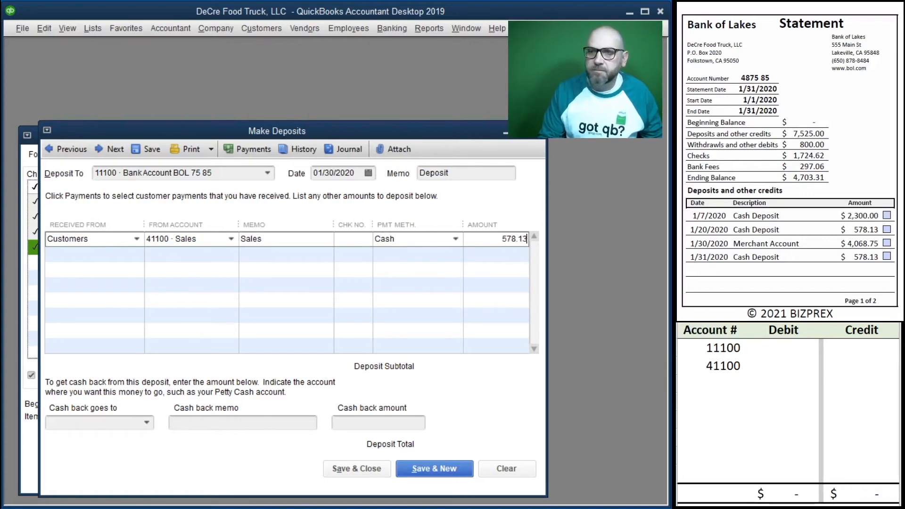
key(Tab)
Record a 578.13 debit to account 11100 and a matching 578.13 credit to account 41100 in the table.
click(788, 347)
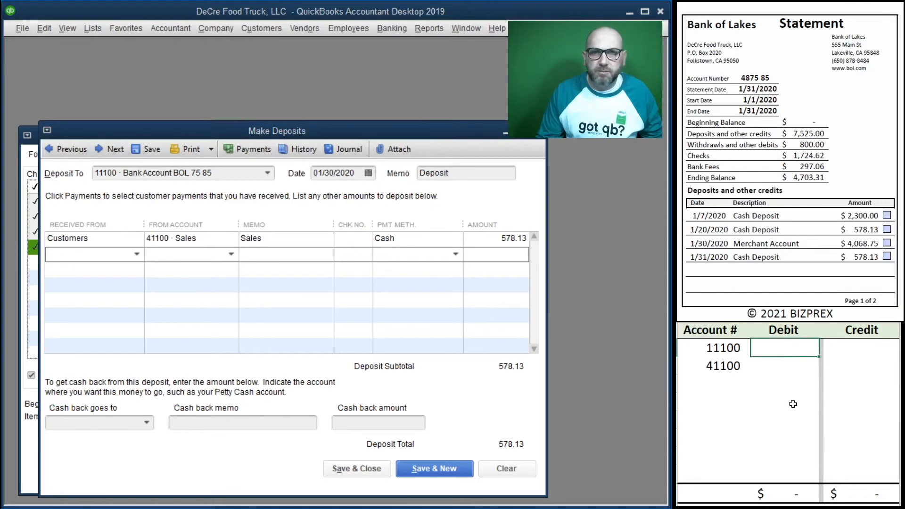
text(578.1)
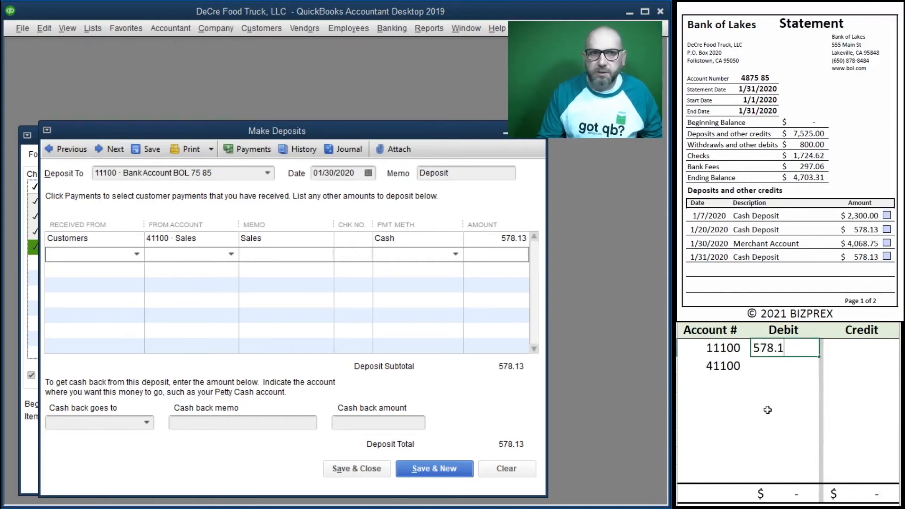
text(3)
key(Return)
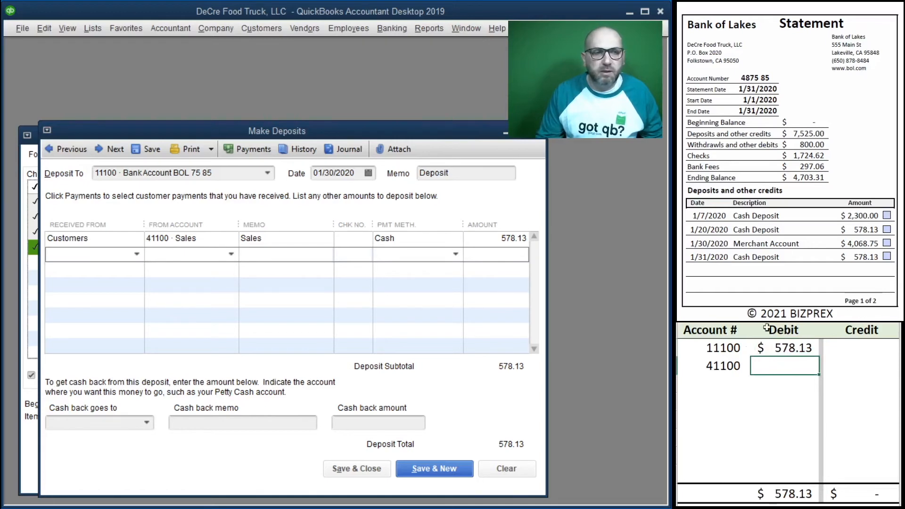
click(845, 368)
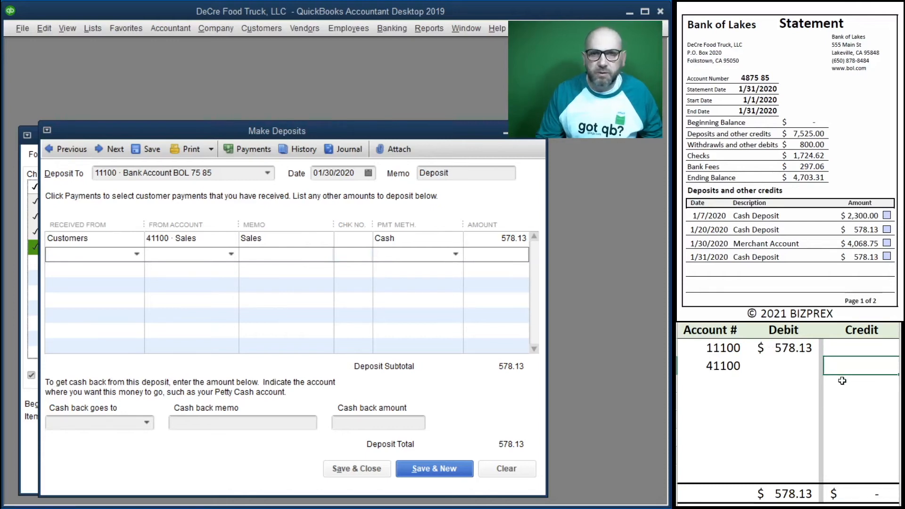
text(578.13)
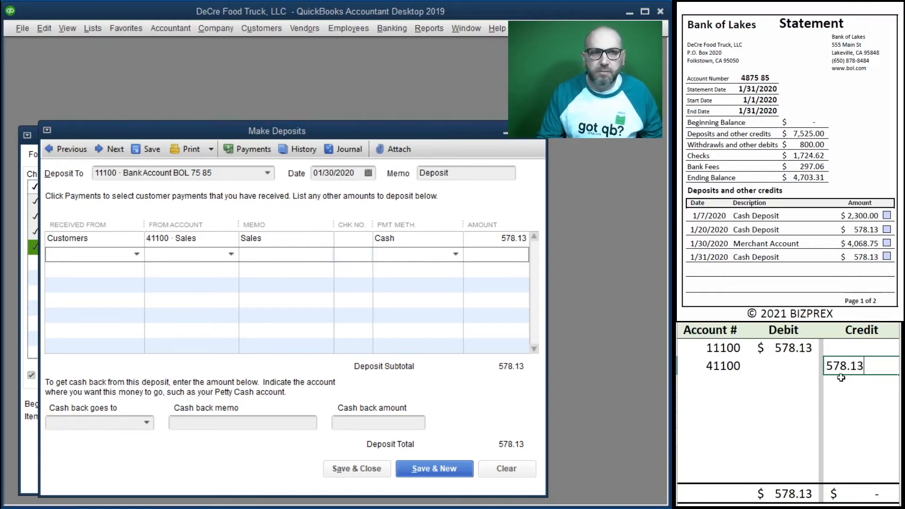
key(Return)
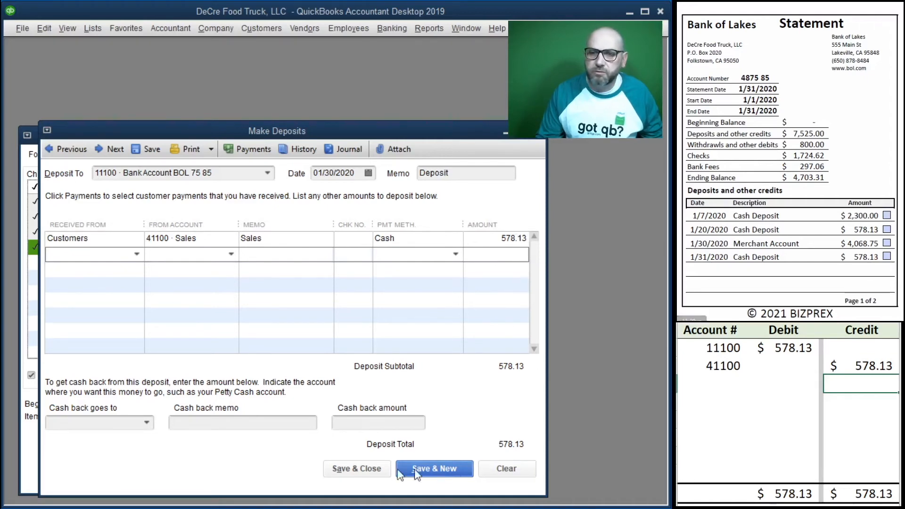
Save and close the cash deposit, and clear the account numbers and amounts from the debit and credit table.
click(346, 469)
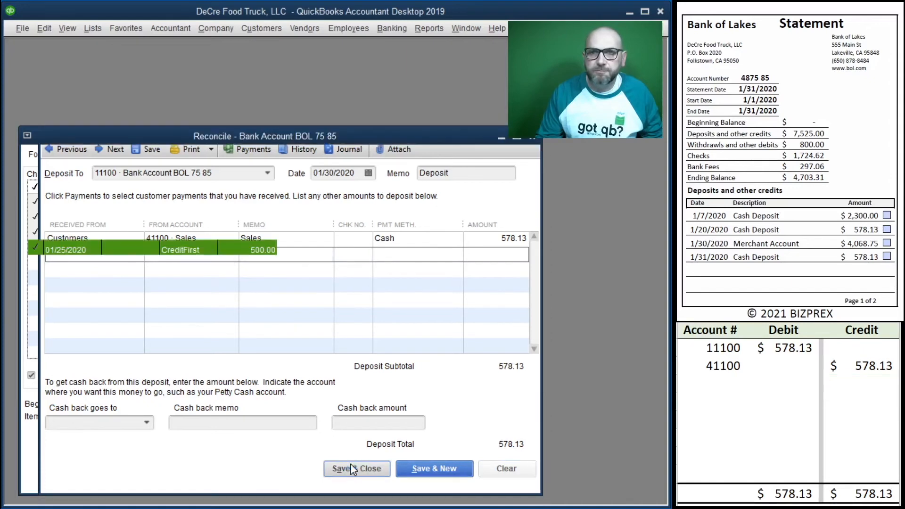
mouse_move(844, 375)
mouse_down()
mouse_move(745, 373)
mouse_move(720, 352)
mouse_up()
key(Delete)
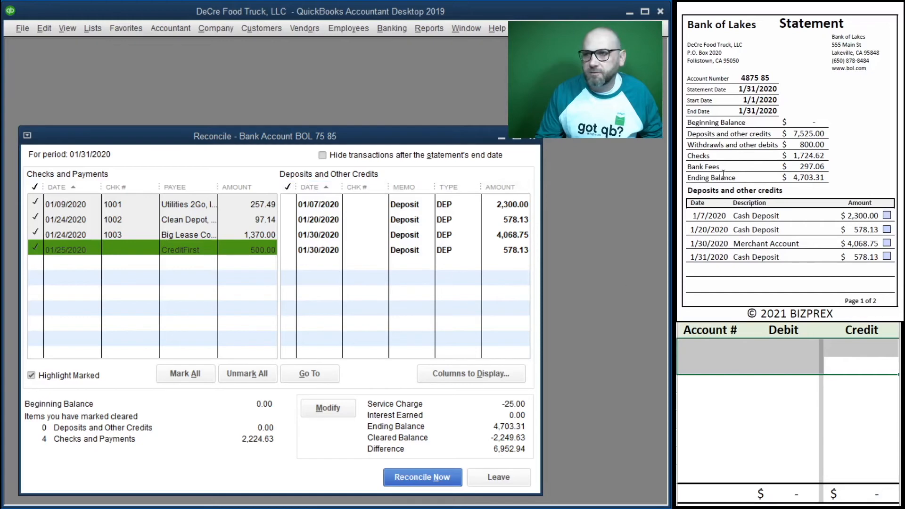
Tick off the four deposits of 2,300.00, 578.13, 4,068.75 and 578.13 on the statement and mark each cleared in the reconciliation.
click(888, 216)
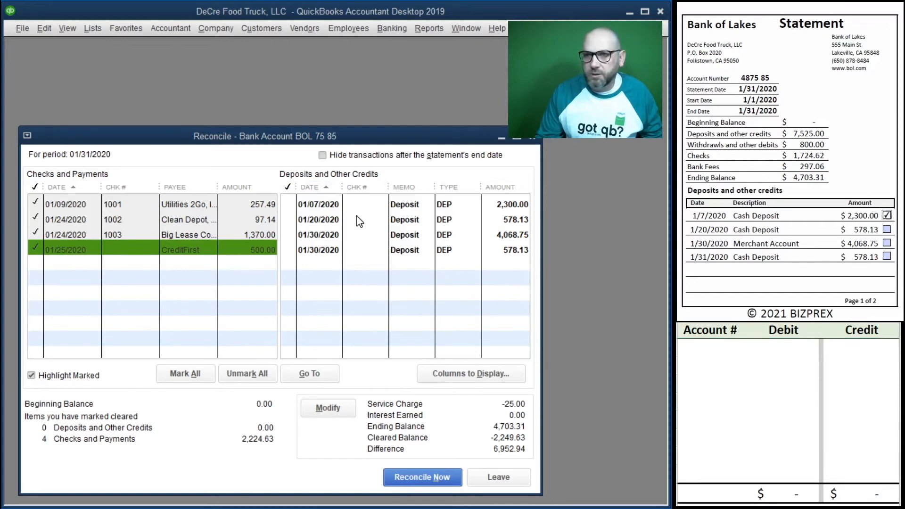
click(287, 204)
click(888, 229)
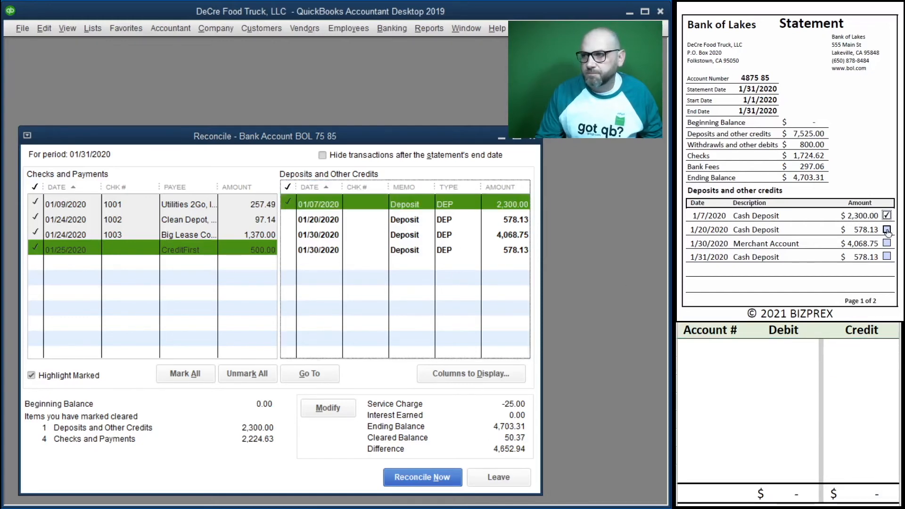
click(288, 221)
click(887, 243)
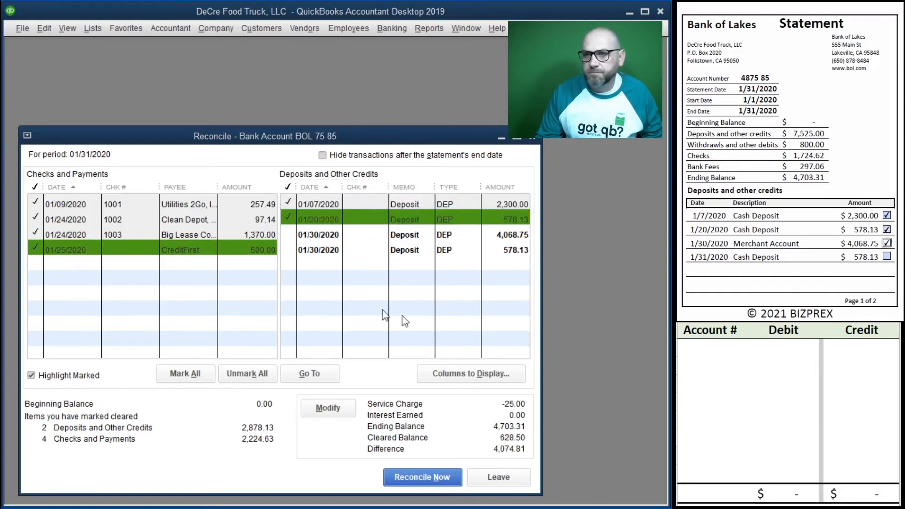
click(288, 236)
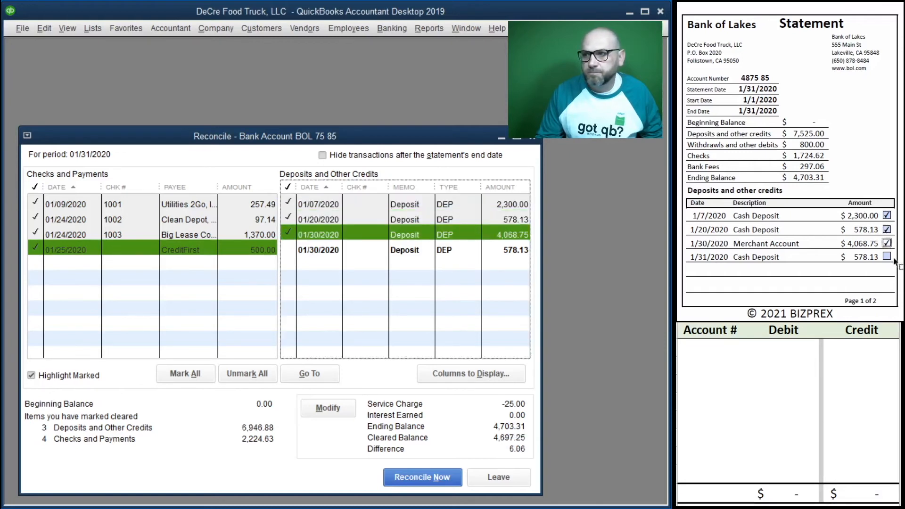
click(887, 257)
click(288, 250)
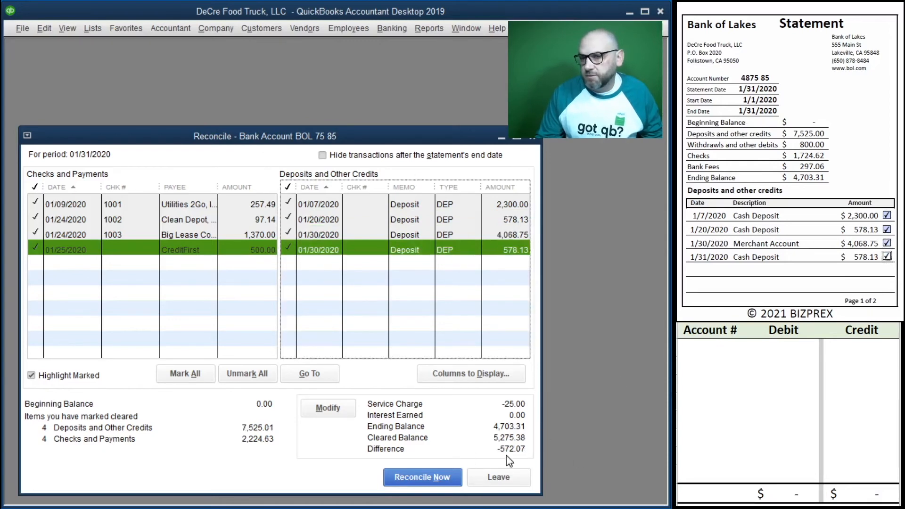
Open a new general journal entry and enlarge and reposition its window so that more entry lines show.
scroll(811, 209, down, 10)
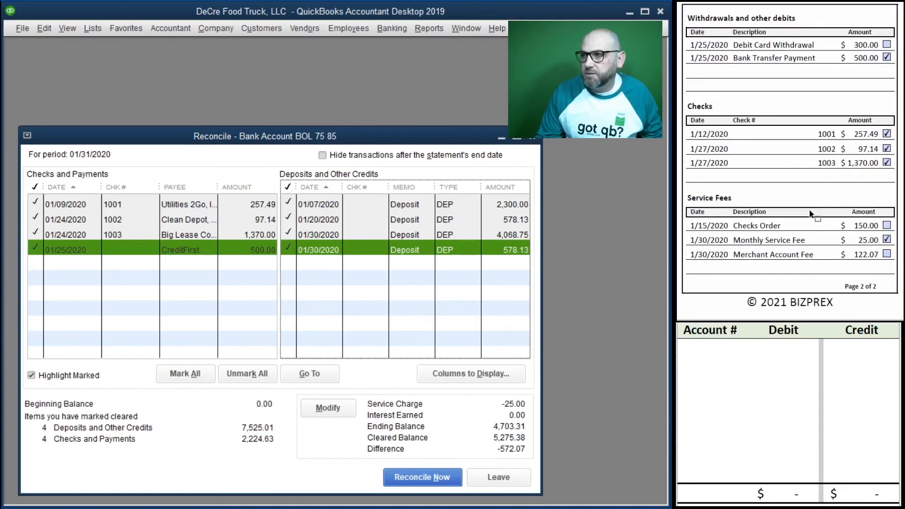
scroll(810, 212, up, 1)
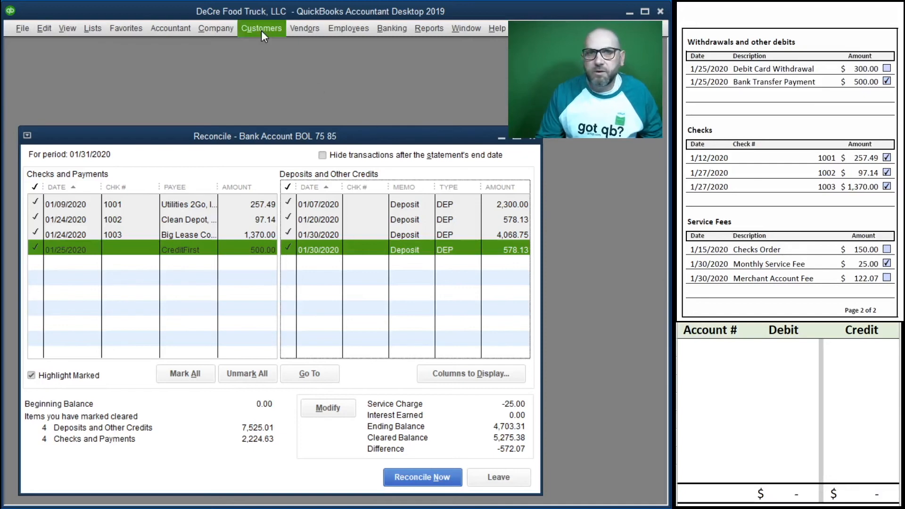
click(215, 28)
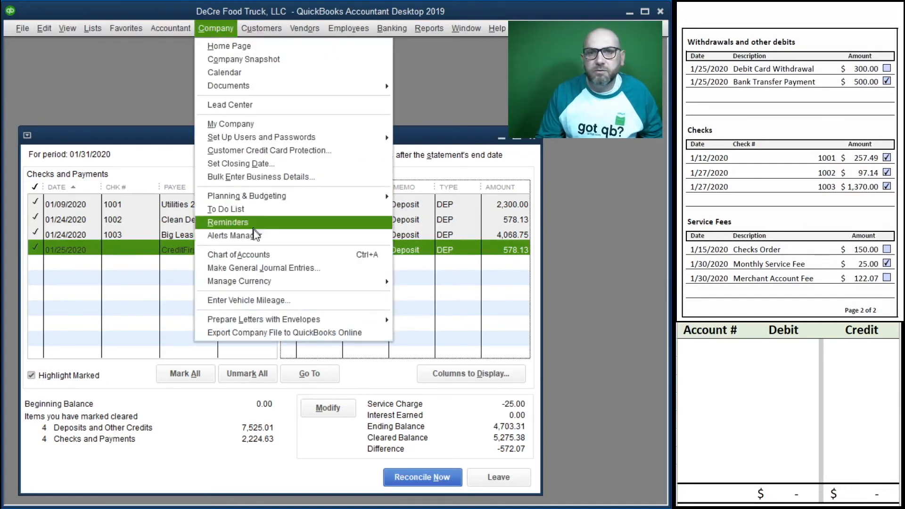
click(279, 272)
click(325, 244)
drag(547, 77, 435, 63)
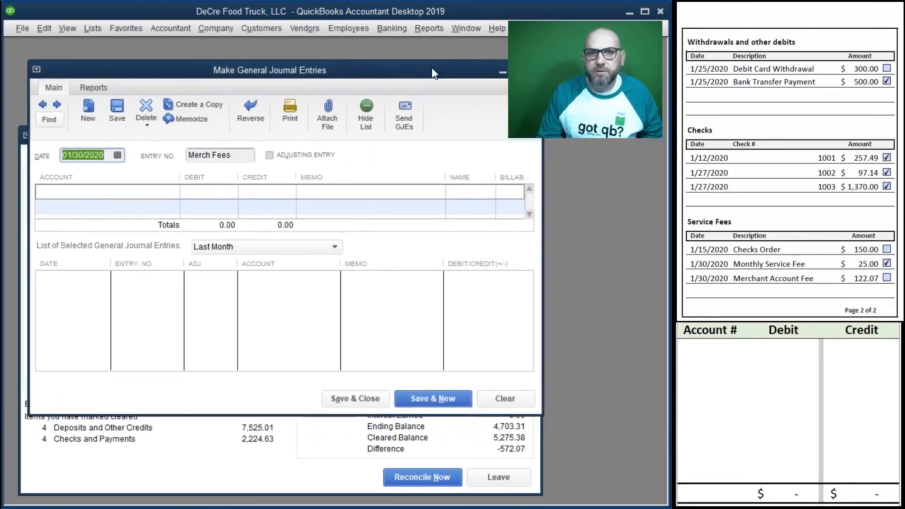
drag(537, 413, 547, 491)
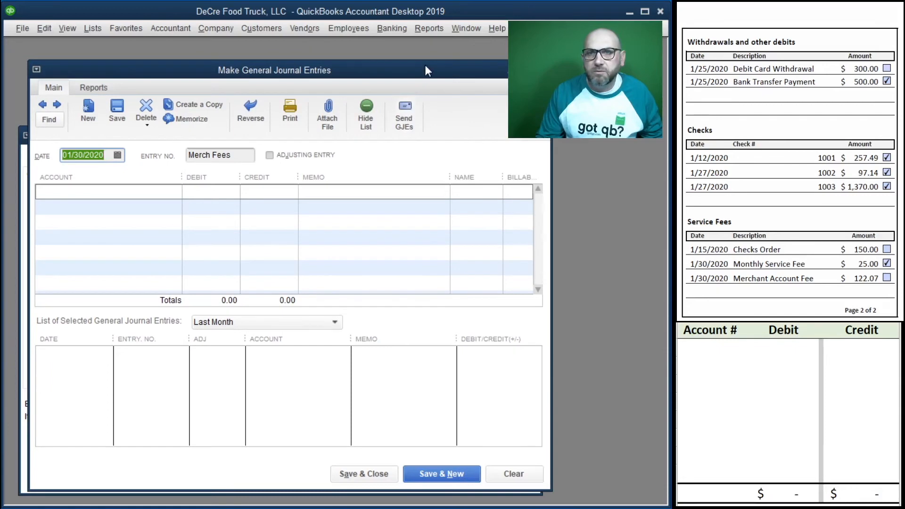
drag(427, 62, 426, 87)
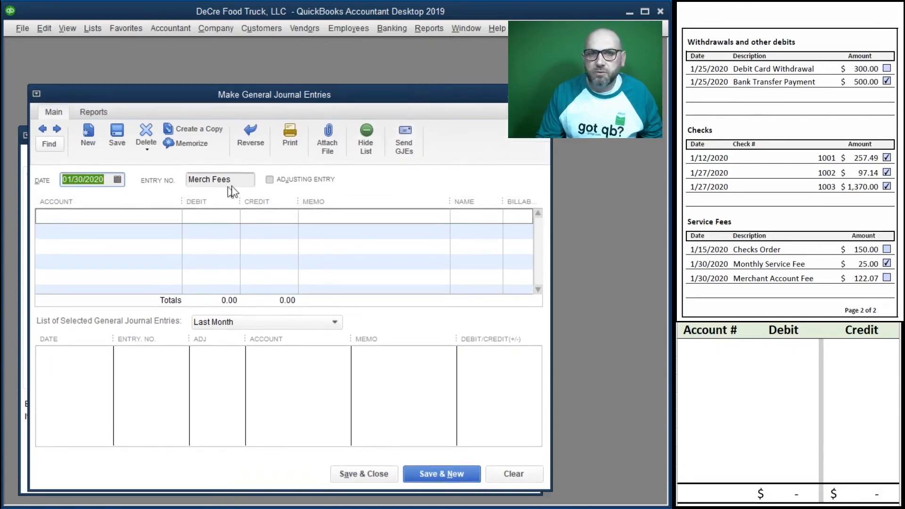
Date the journal entry 1/25/2020 and replace its entry number with Draw.
drag(238, 177, 32, 174)
key(BackSpace)
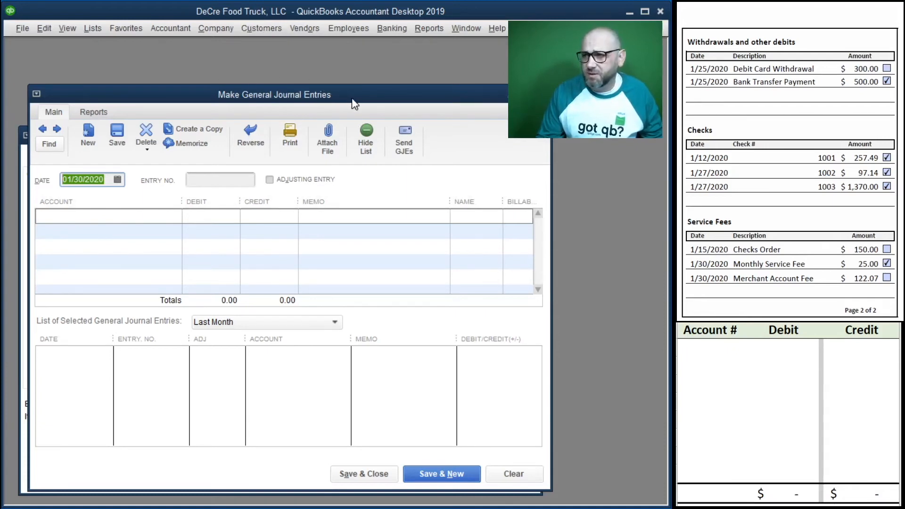
text(1/25/2020)
key(Tab)
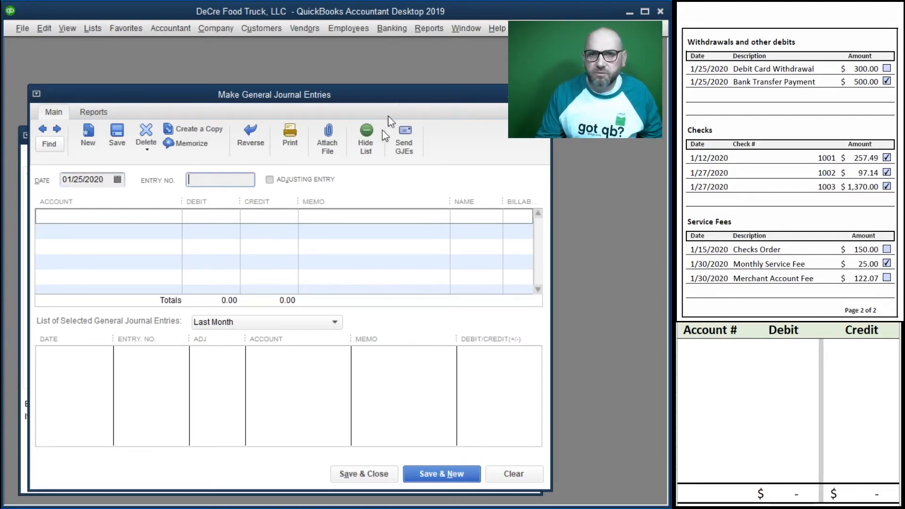
text(Draw)
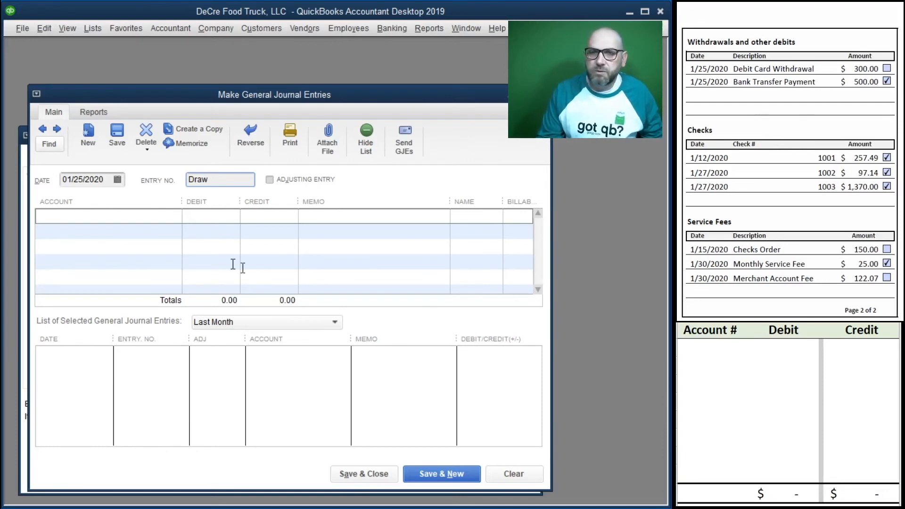
Choose 30700 Members Draw on the first journal line and record a 300 debit to account 30700 in the table.
click(80, 217)
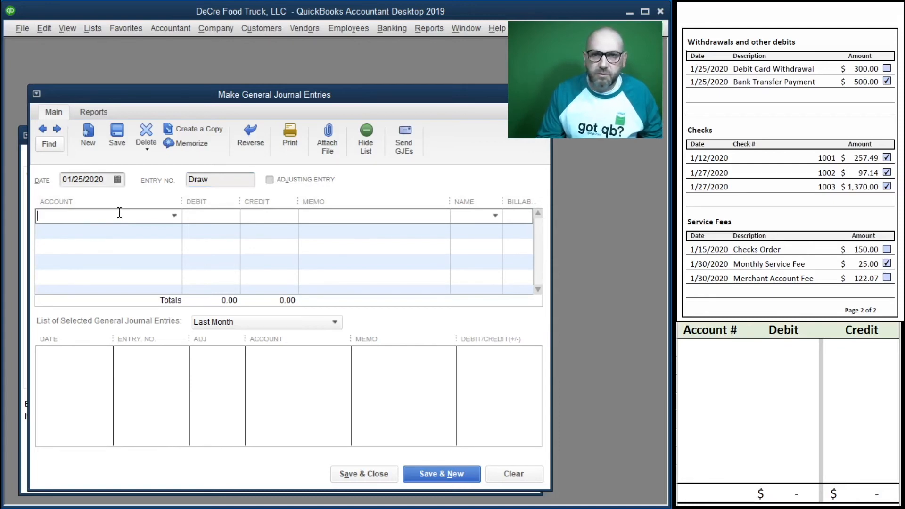
text(dra)
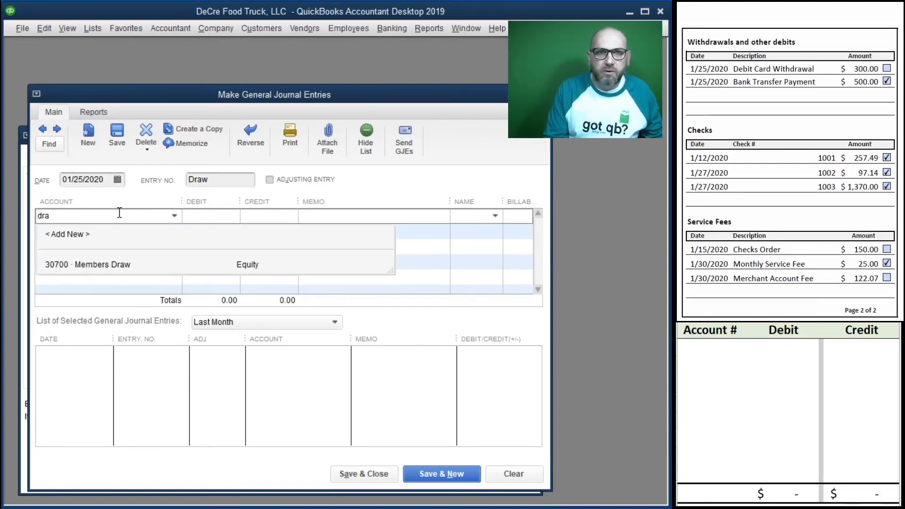
click(130, 264)
click(715, 347)
text(30700)
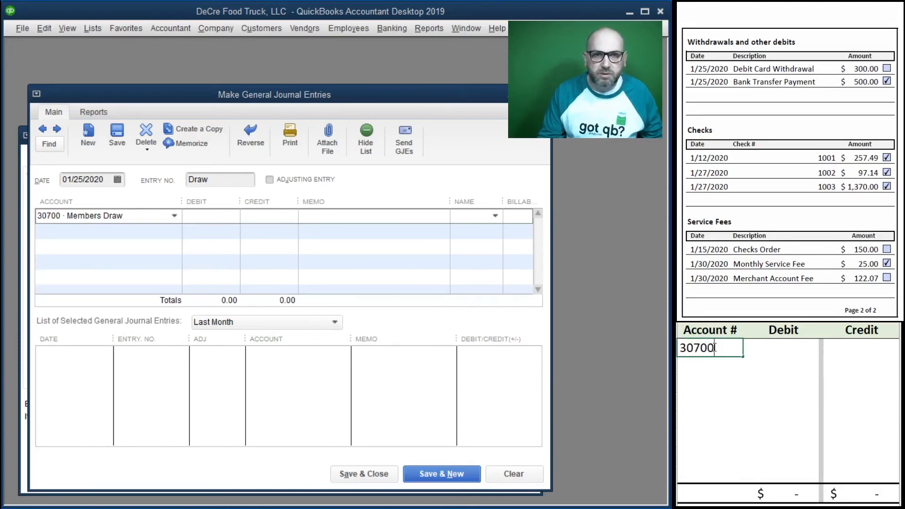
key(Tab)
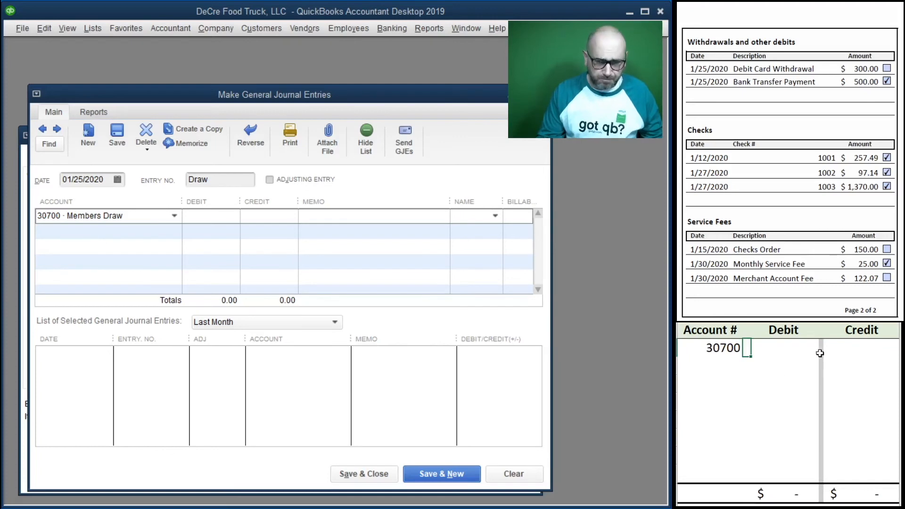
click(793, 348)
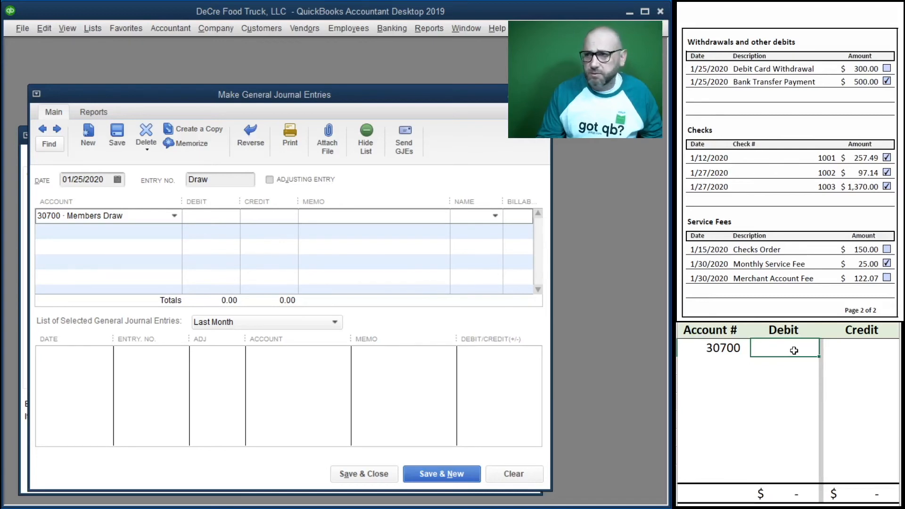
text(300)
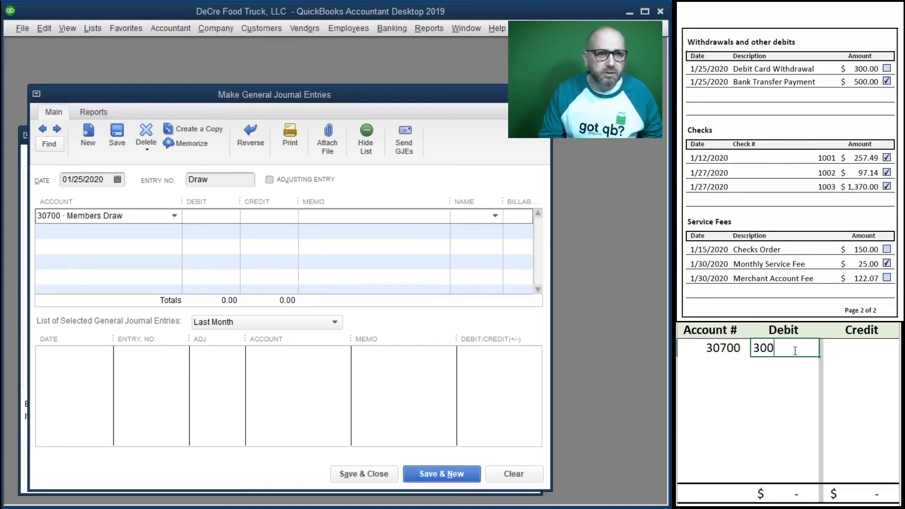
key(Return)
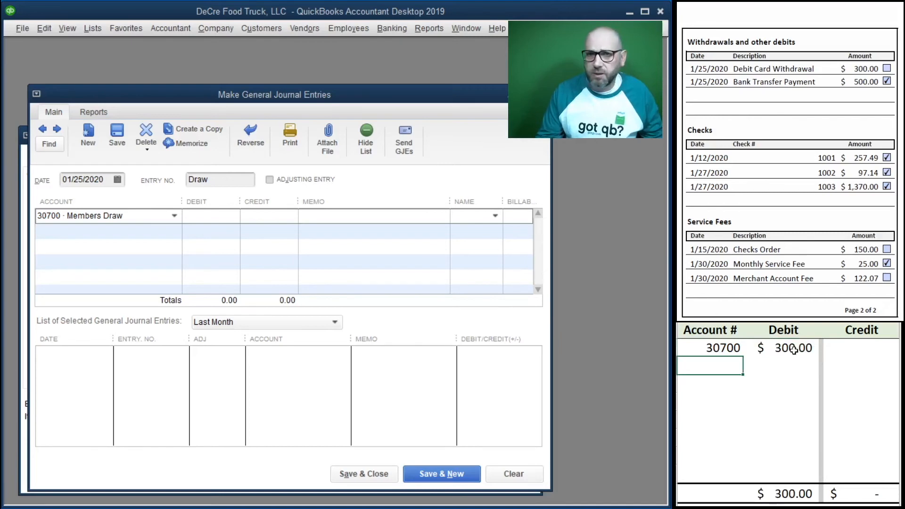
Choose the 11100 Bank Account on the second journal line and record a 300 credit to account 11100 in the table.
click(98, 232)
click(174, 231)
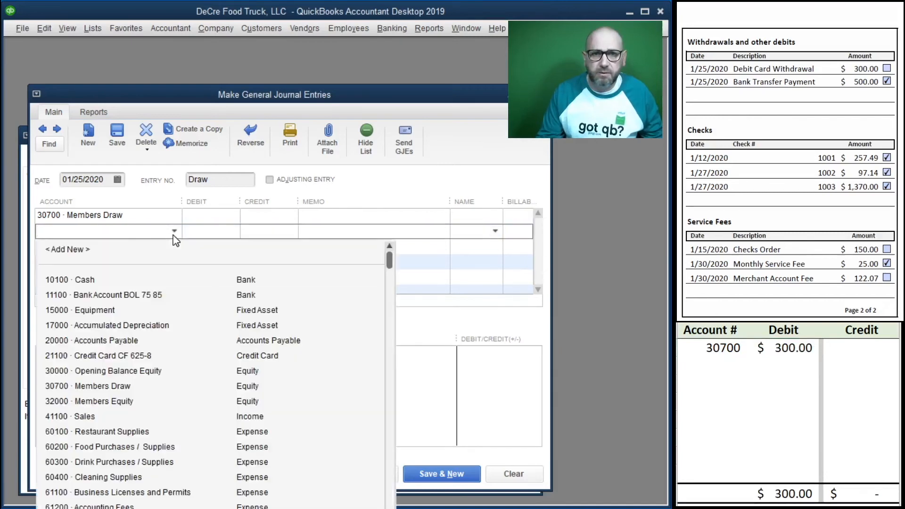
click(119, 295)
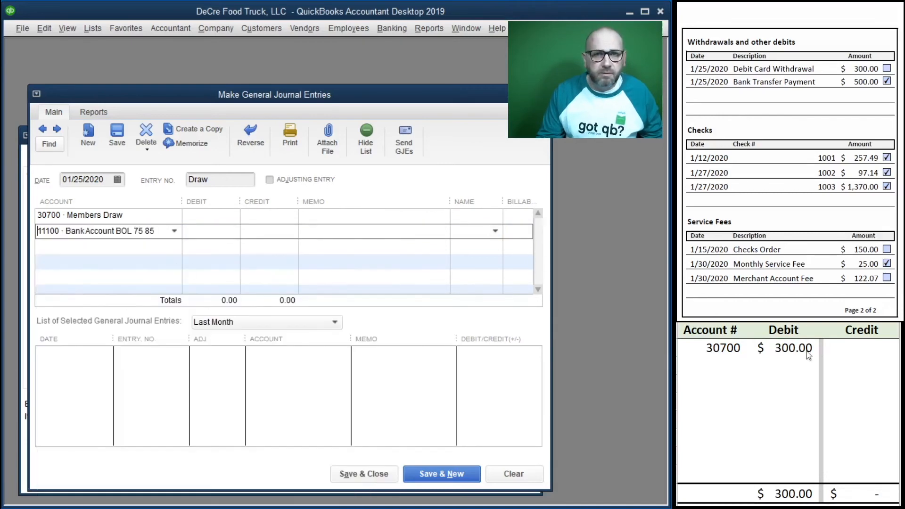
click(844, 362)
click(715, 369)
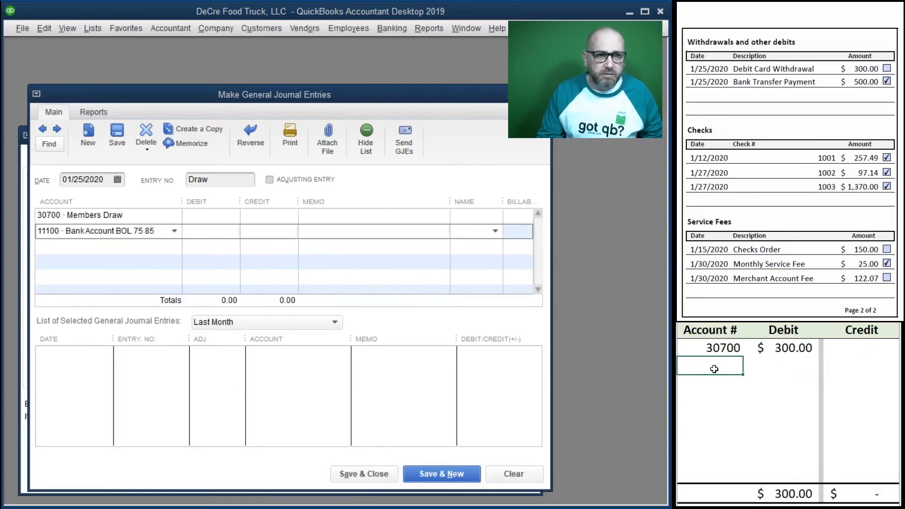
text(11100)
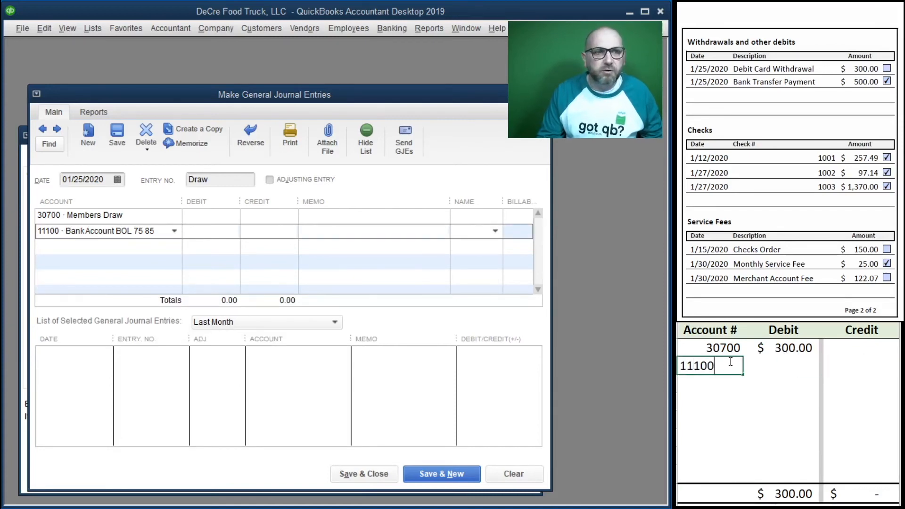
key(Tab)
key(Tab)
text(300)
key(Return)
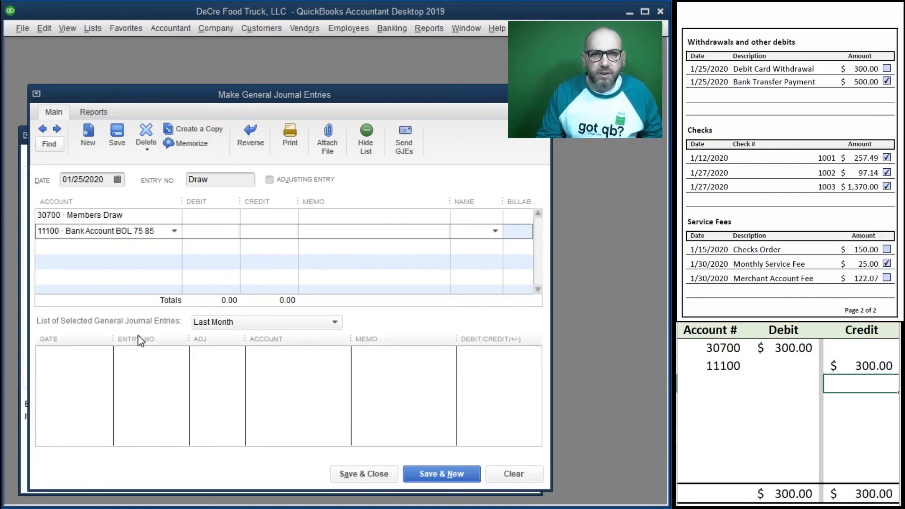
Enter a 300 debit on the Members Draw line and a 300 credit on the Bank Account line of the journal entry.
click(203, 218)
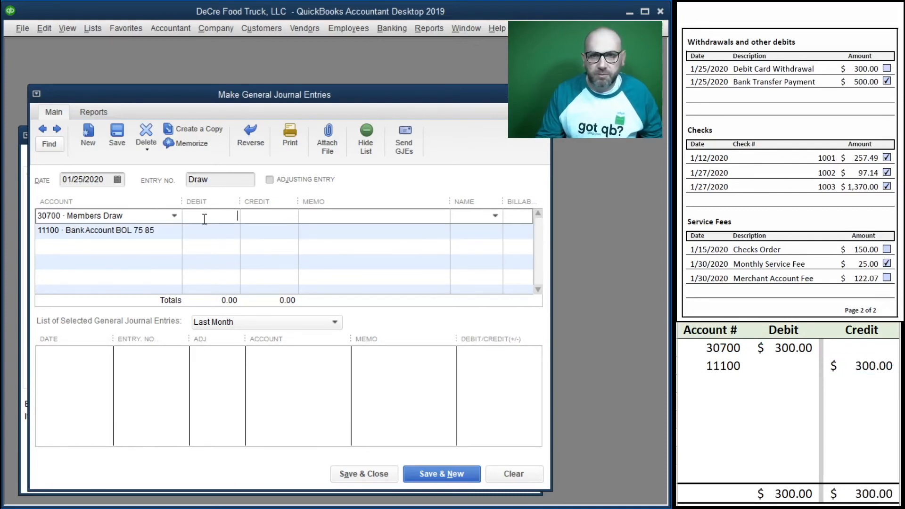
key(Tab)
key(Down)
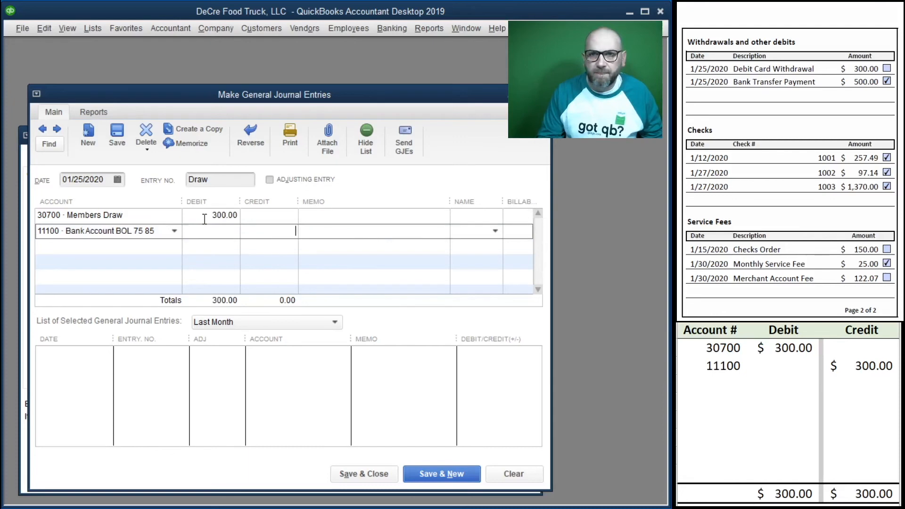
text(300)
key(Tab)
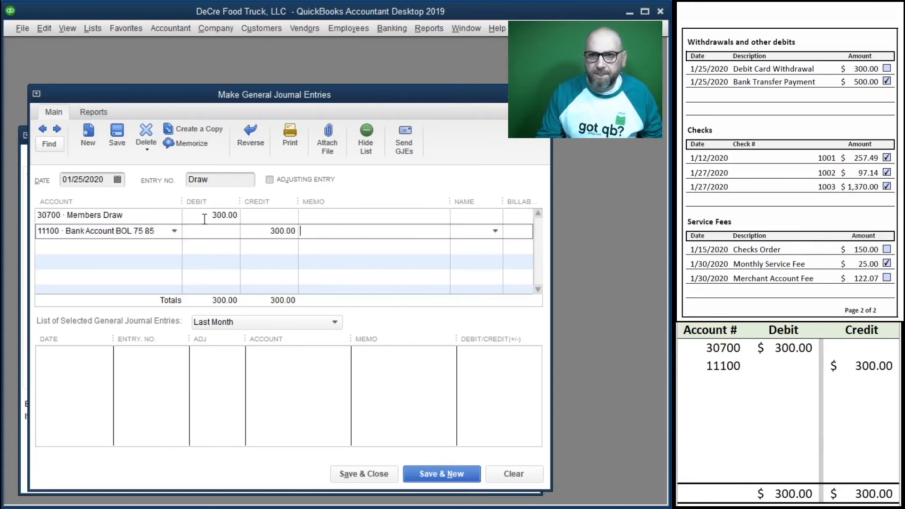
Add the memo Draw to both the Members Draw and Bank Account lines of the journal entry.
click(344, 216)
text(Draw)
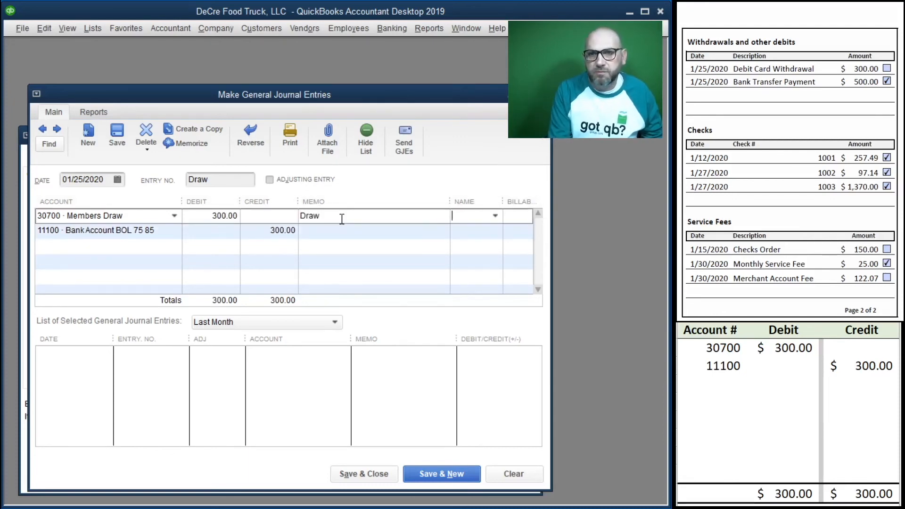
click(369, 233)
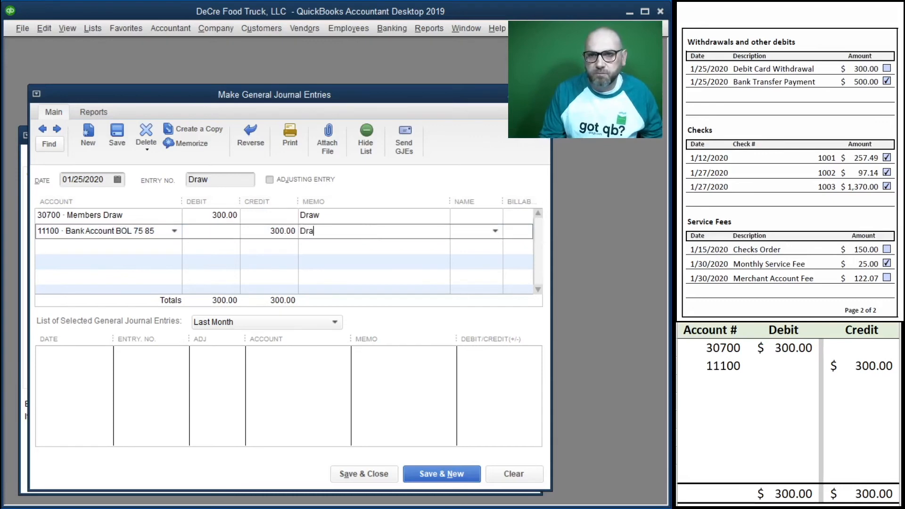
click(329, 251)
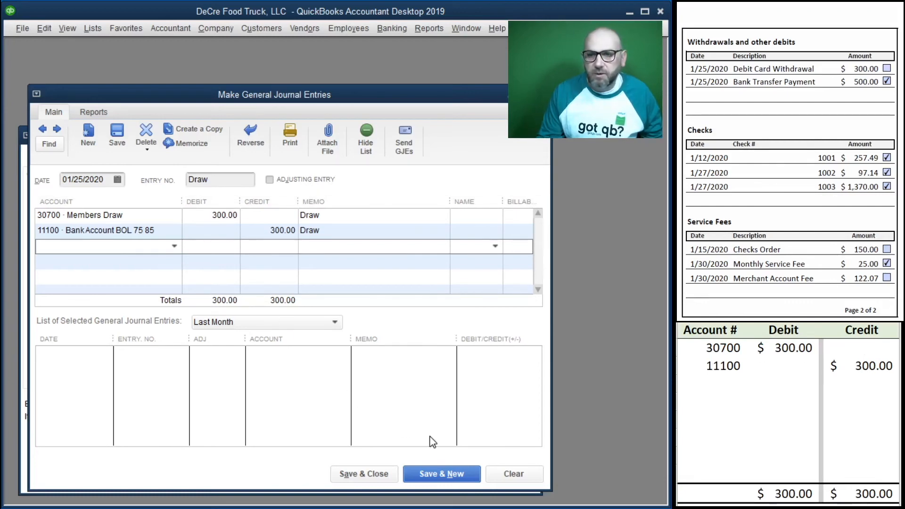
Save the Draw journal entry, starting a new one, and clear the account, debit and credit rows in the side table.
click(442, 474)
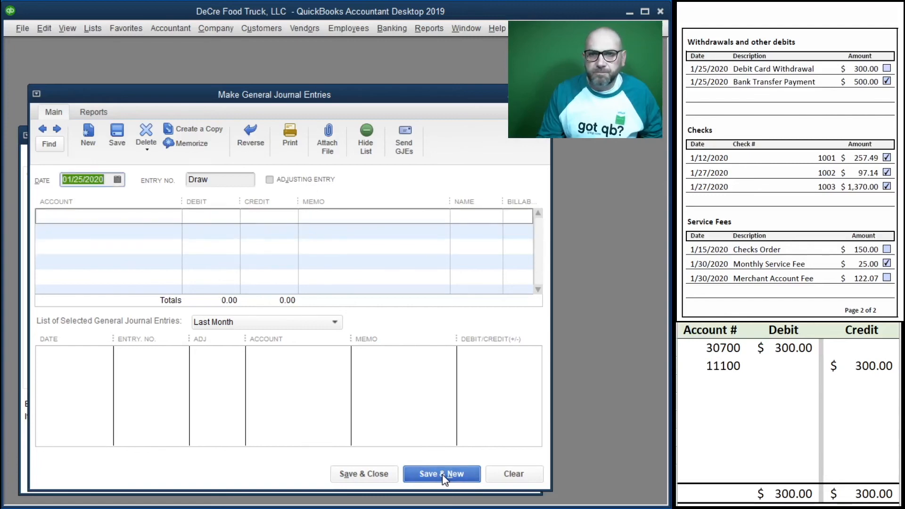
click(838, 378)
drag(851, 367, 689, 349)
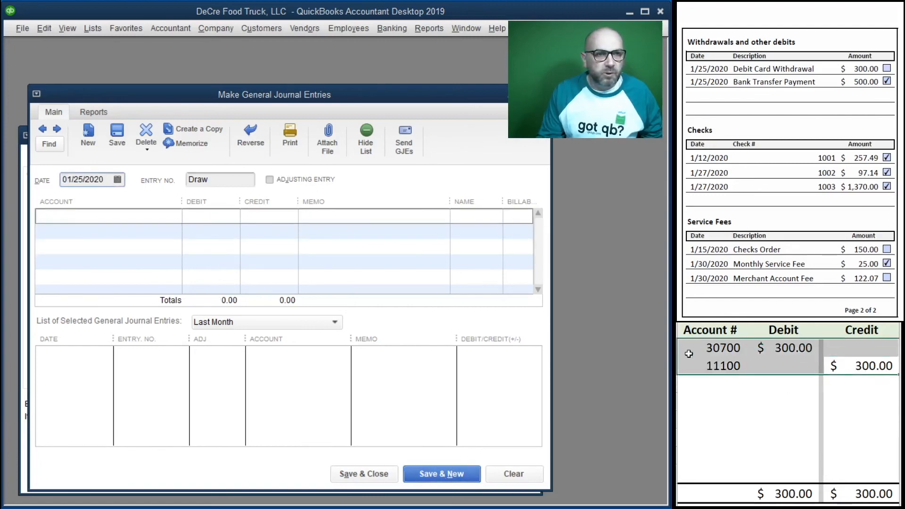
key(Delete)
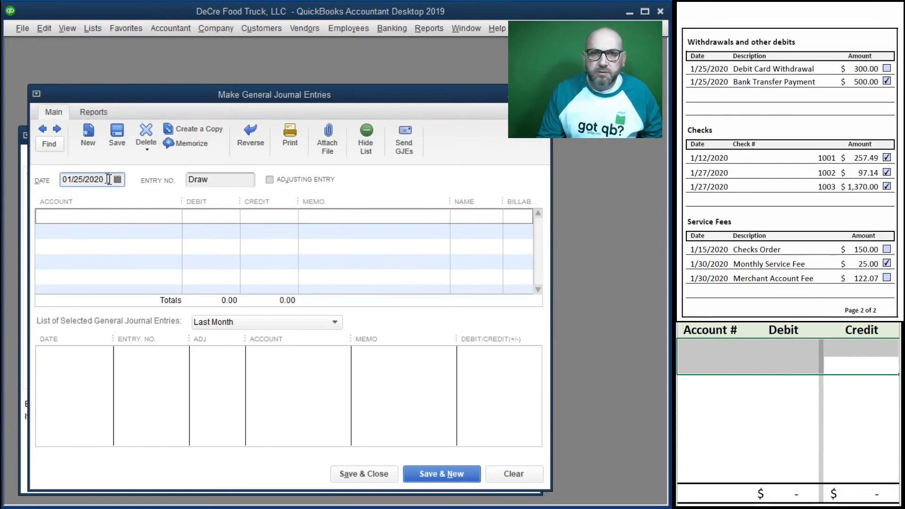
Date the new journal entry 1/15/2020 and set its entry number to Checks.
click(104, 179)
text(1/)
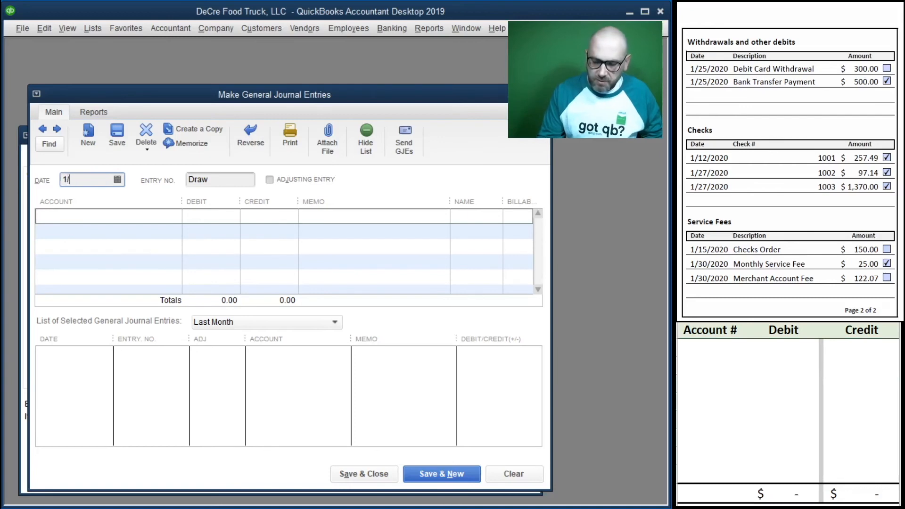
key(Tab)
text(Checks)
key(Tab)
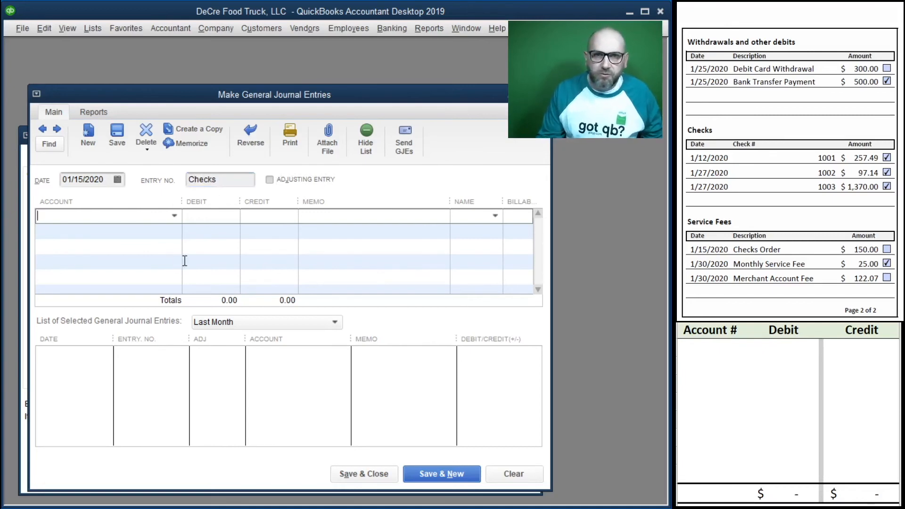
Fill the first journal line with the 11100 Bank Account, a 150 credit and the memo Checks.
text(11100 · Bank Account BOL 75 85)
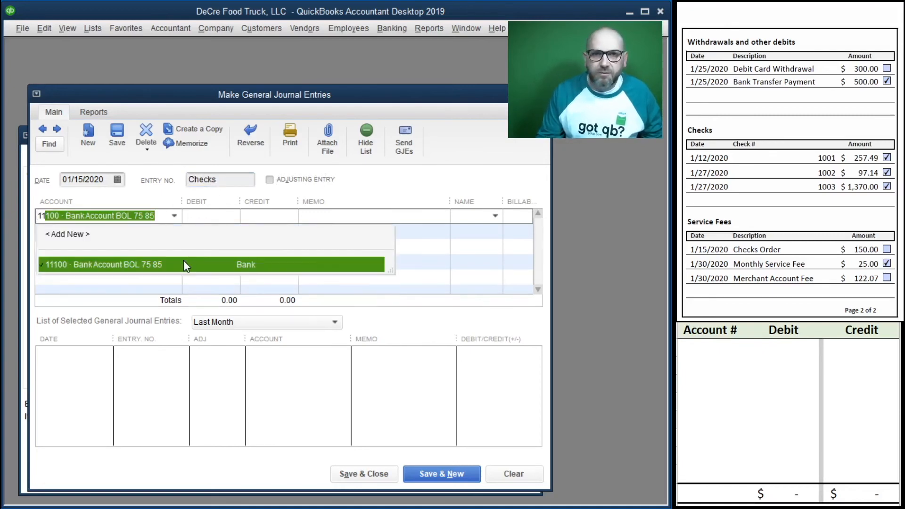
click(184, 265)
click(277, 221)
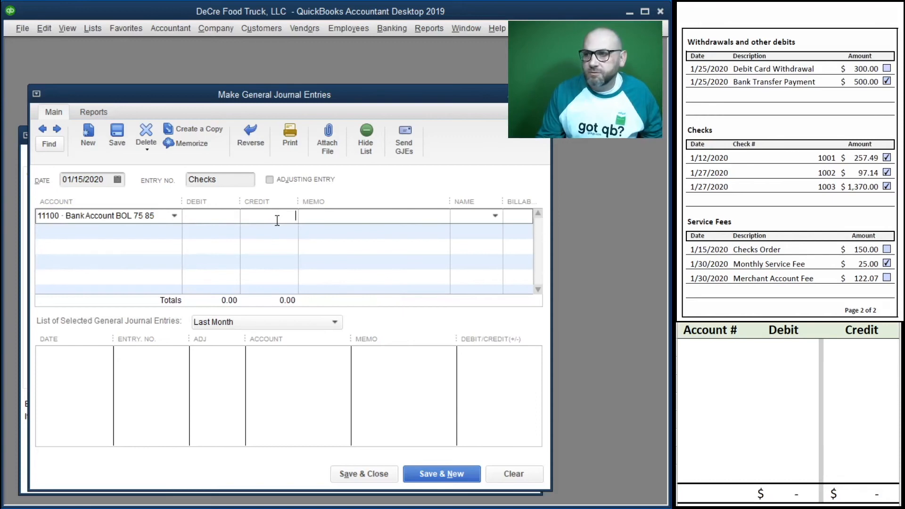
text(150)
key(Tab)
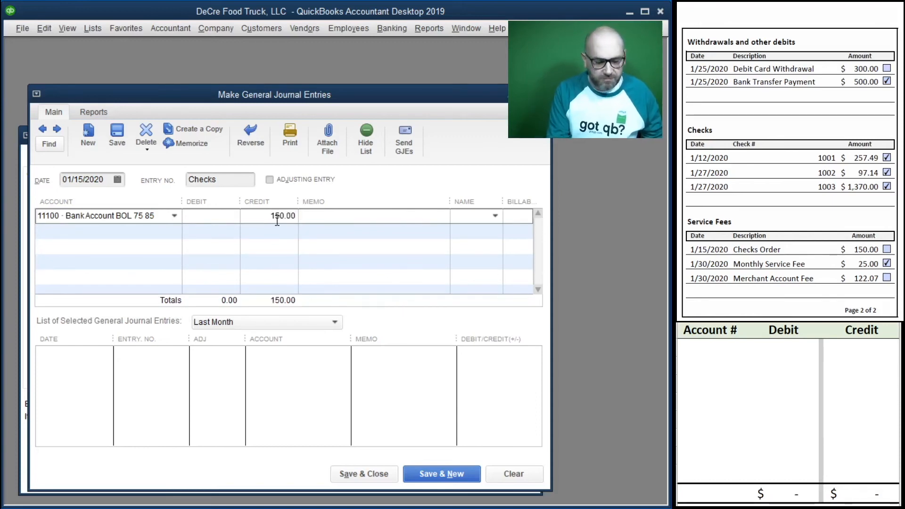
text(Checks)
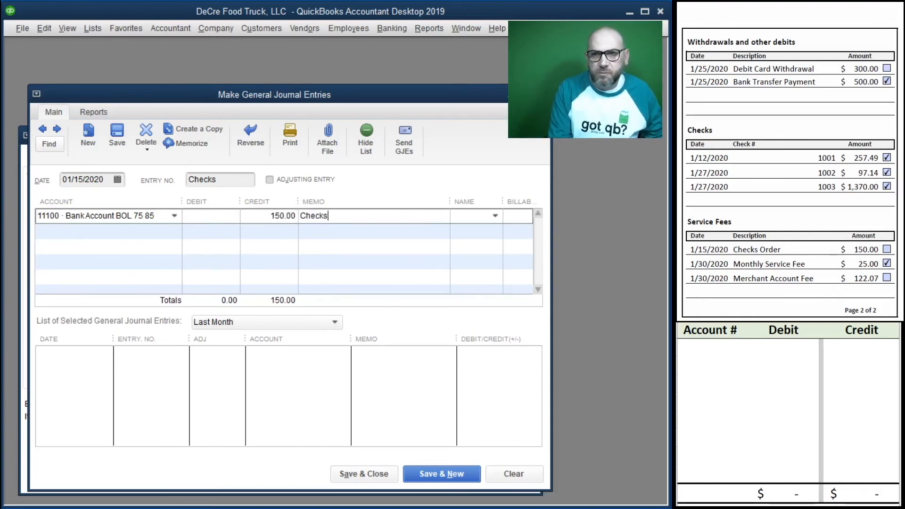
Record a 150 credit to account 11100 in the first row of the side table.
click(702, 348)
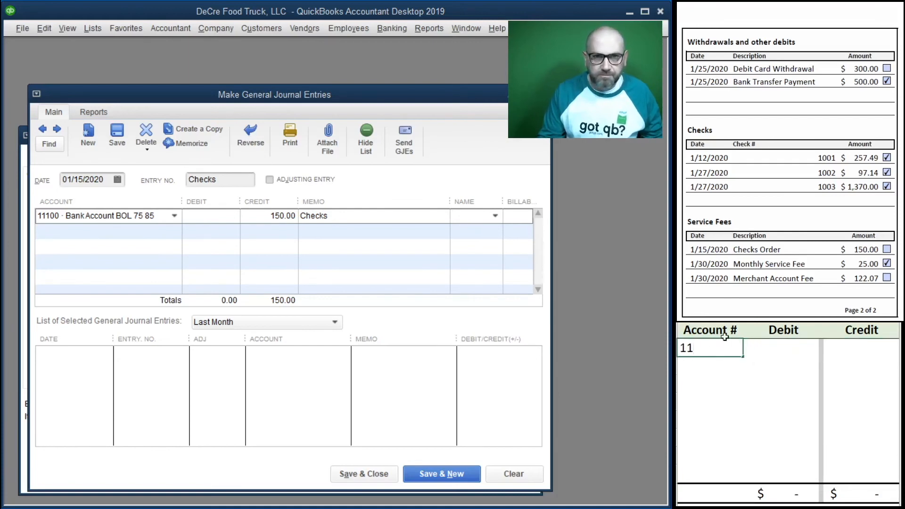
key(Tab)
key(Tab)
text(150)
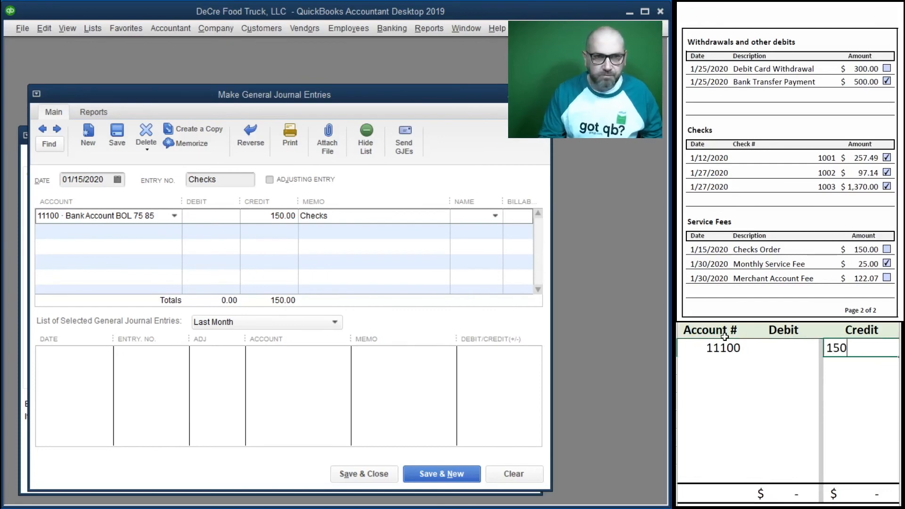
key(Return)
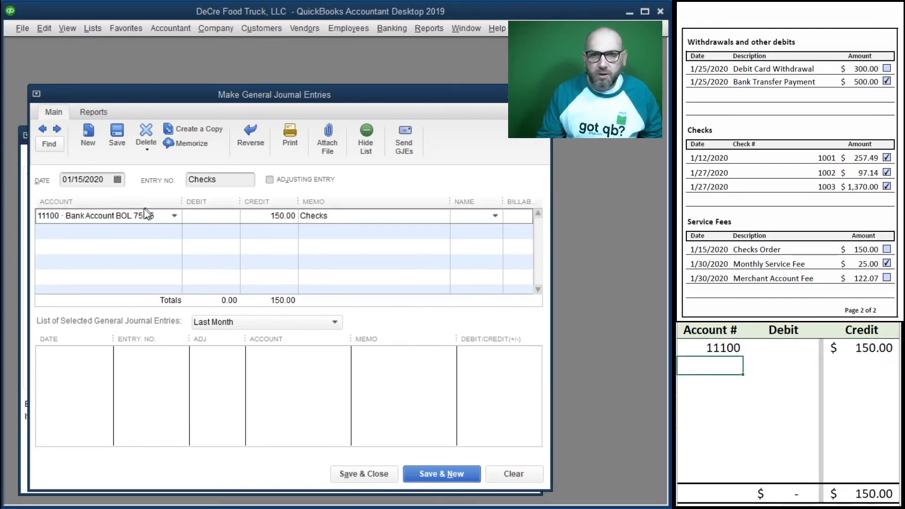
Choose 61600 Bank Service Charges as the account on the second journal line.
click(133, 231)
click(175, 231)
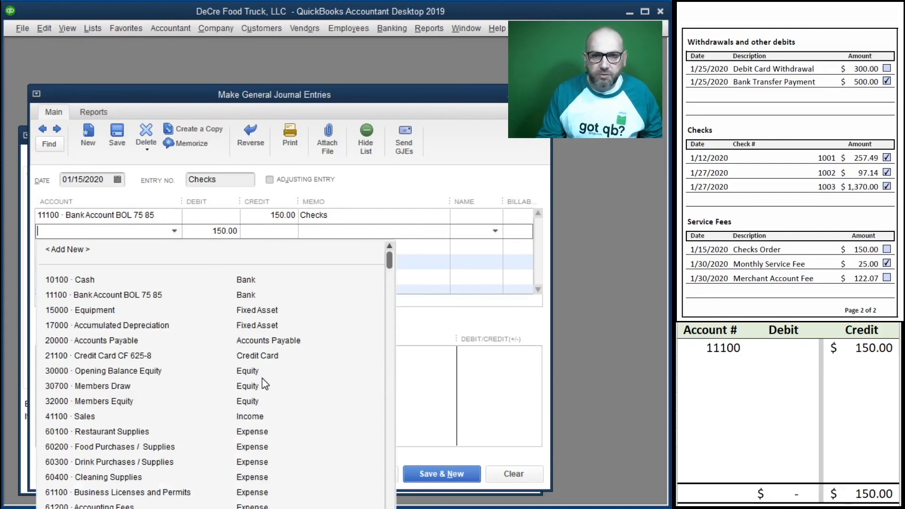
scroll(198, 396, down, 4)
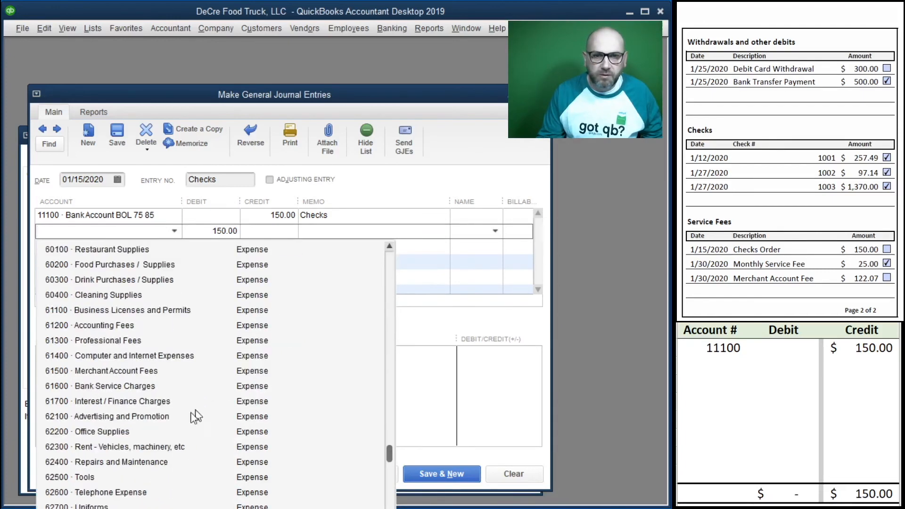
scroll(148, 368, down, 1)
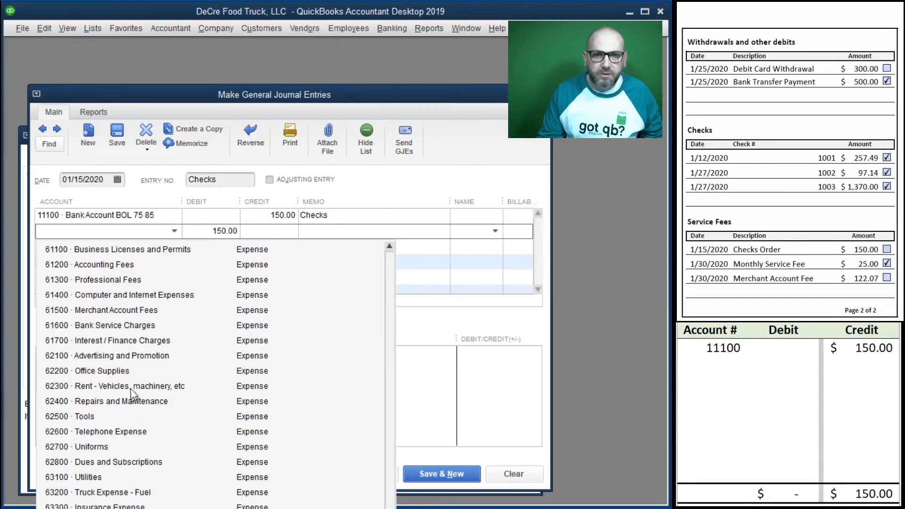
click(126, 325)
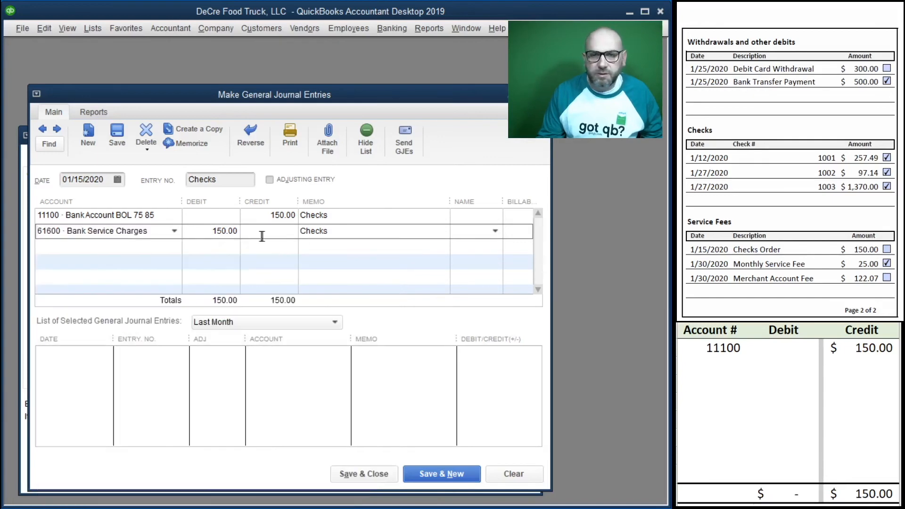
Record a 150 debit to account 61600 in the second row of the side table.
click(715, 367)
text(6160)
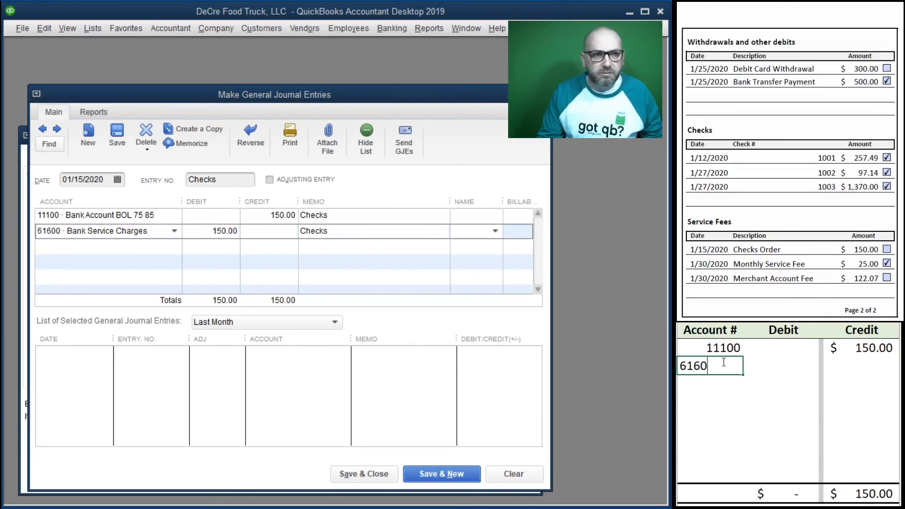
text(0)
key(Tab)
text(150)
key(Tab)
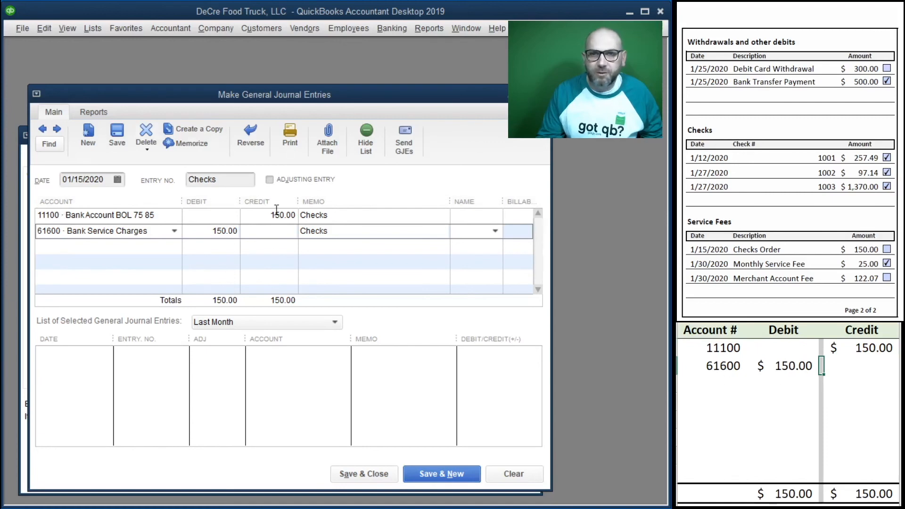
Save the Checks journal entry, starting a new one, and clear its two rows from the side table.
click(442, 477)
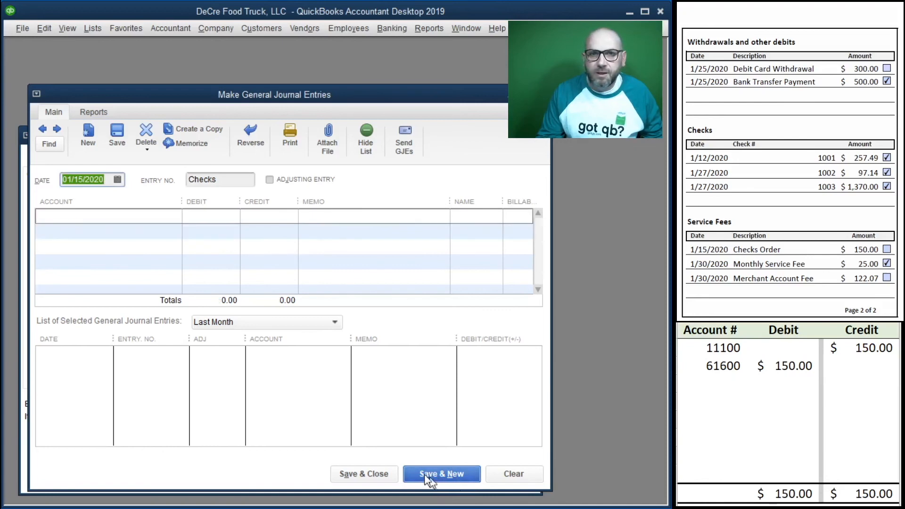
drag(860, 375, 731, 351)
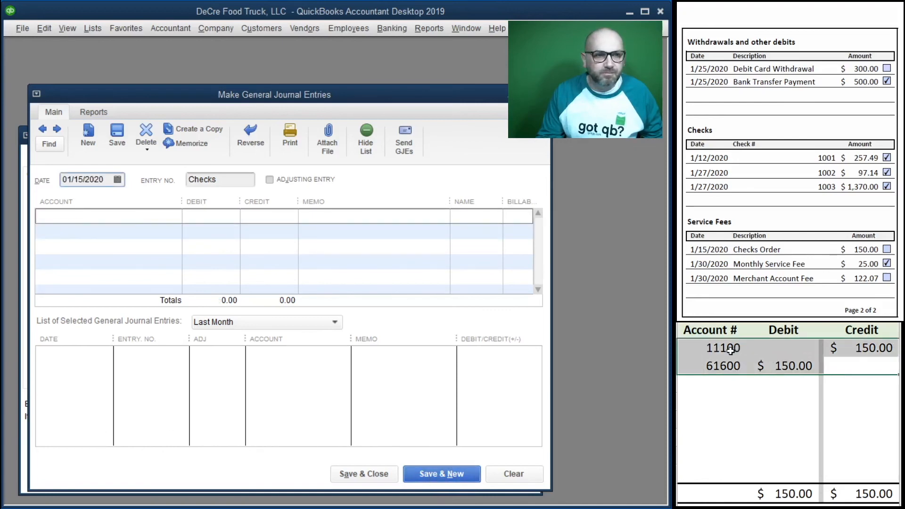
key(Delete)
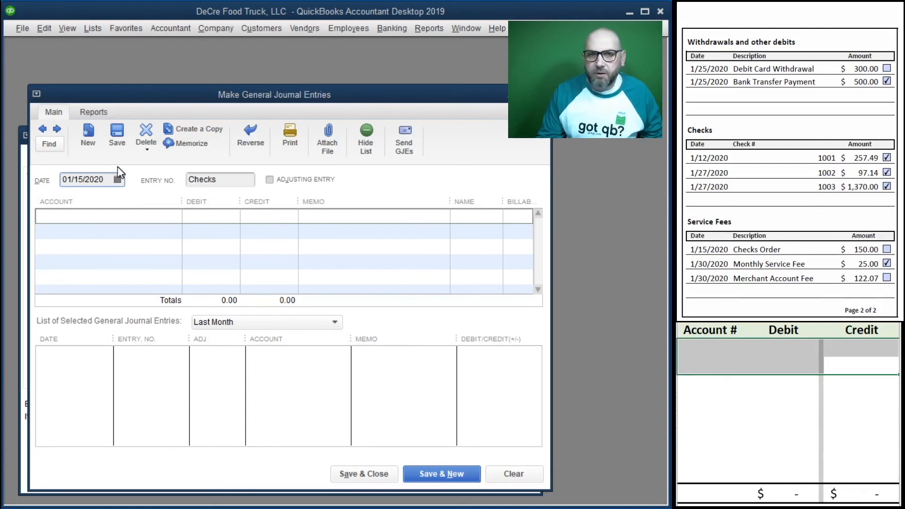
Date the new journal entry 1/30/2020 and set its entry number to Merch Fee.
click(110, 181)
drag(110, 181, 61, 180)
text(1/30/2020)
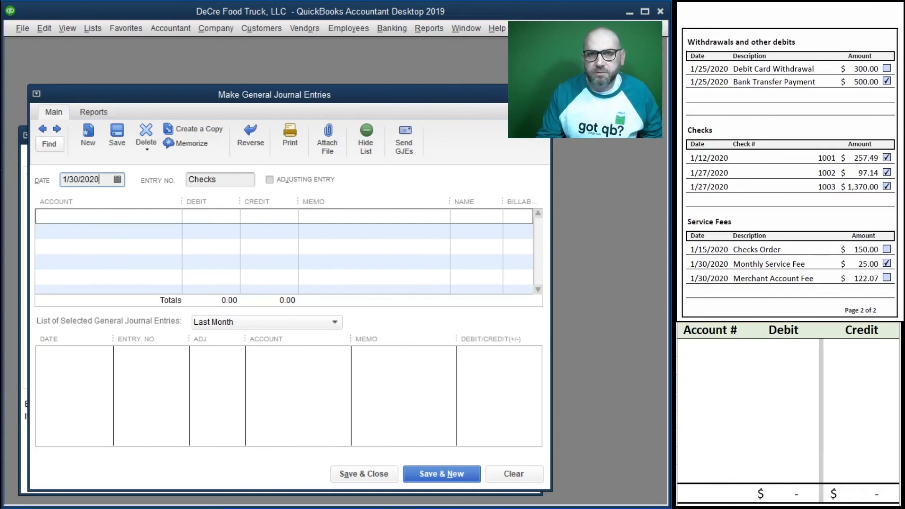
key(Tab)
text(Mrrch Fee)
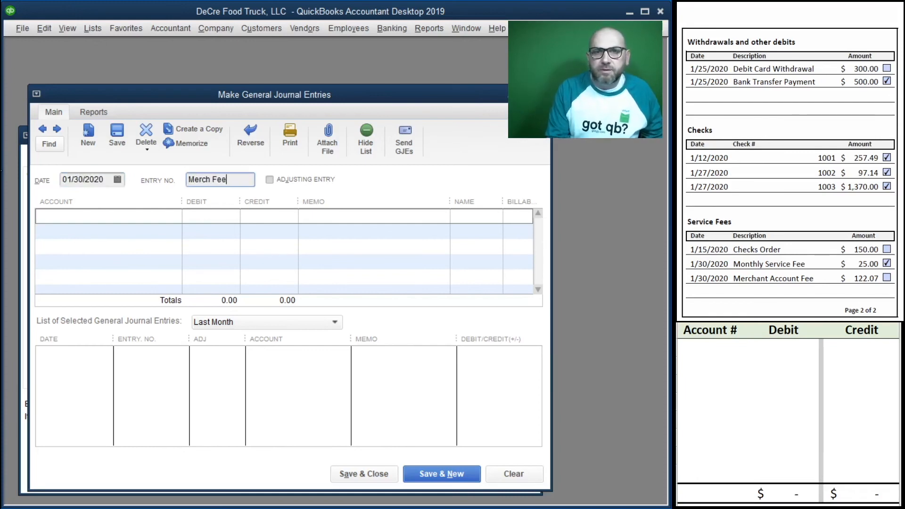
Fill the first journal line with the 11100 Bank Account, a 122.07 credit and the memo Merchant Fee.
click(57, 215)
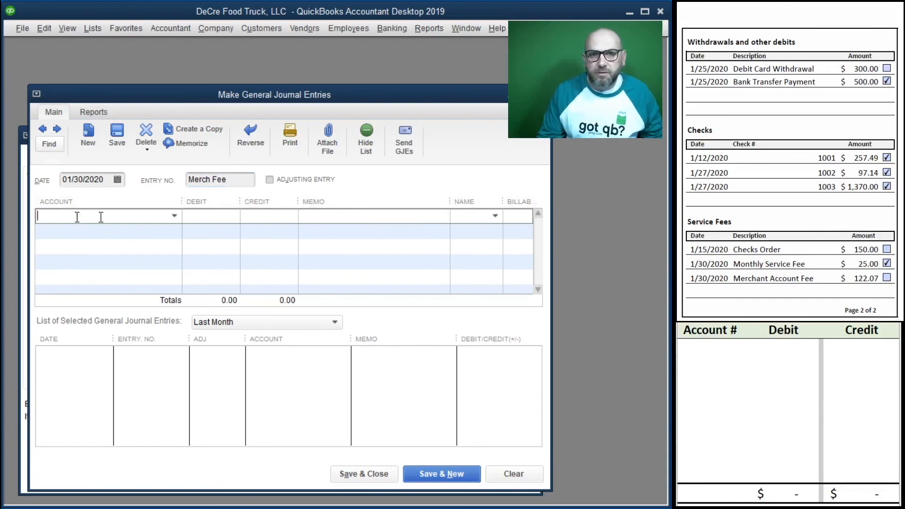
text(10100 · Cash)
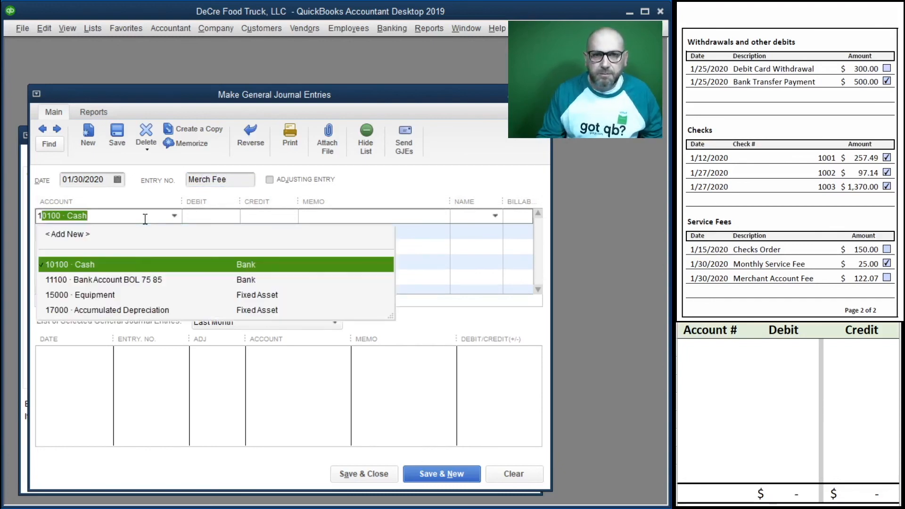
click(167, 281)
click(274, 216)
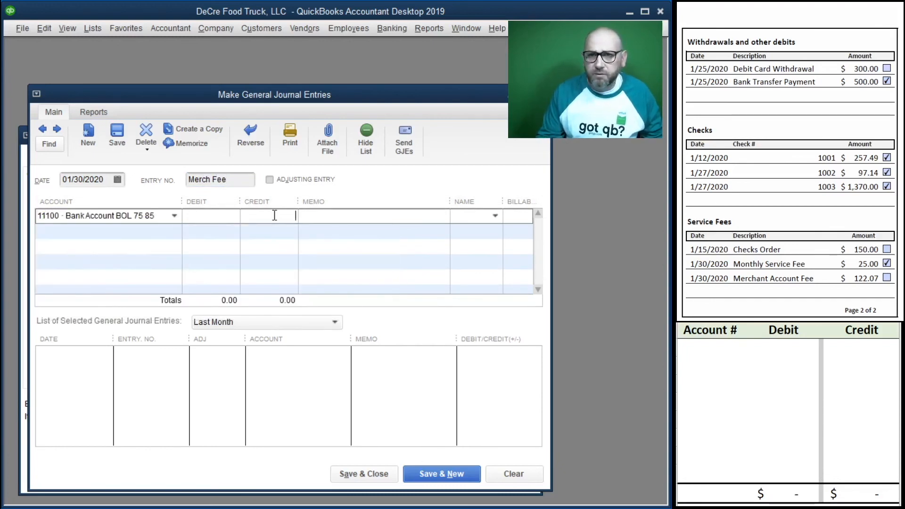
text(122.0)
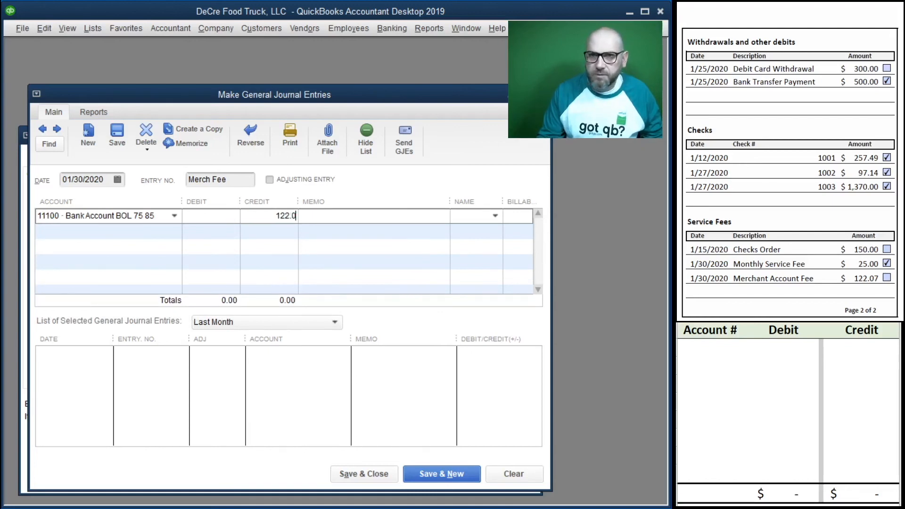
text(7)
key(Tab)
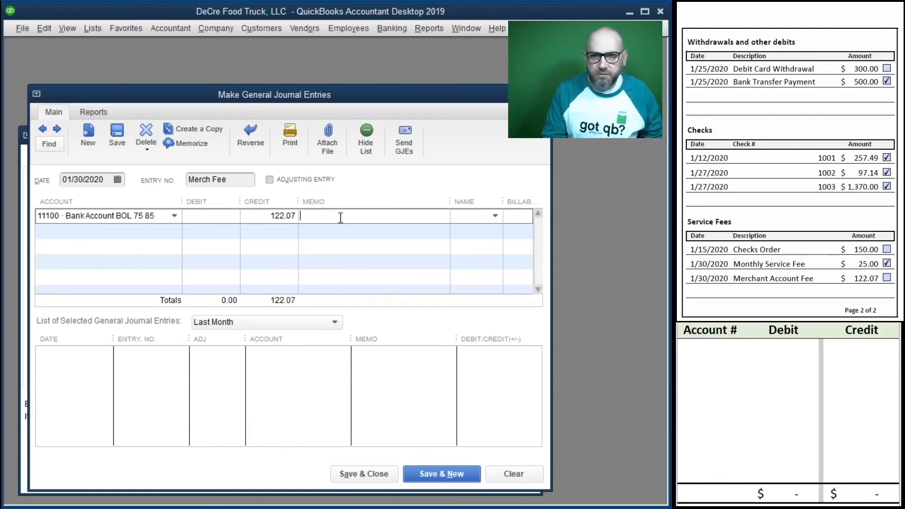
text(Merchant Fee)
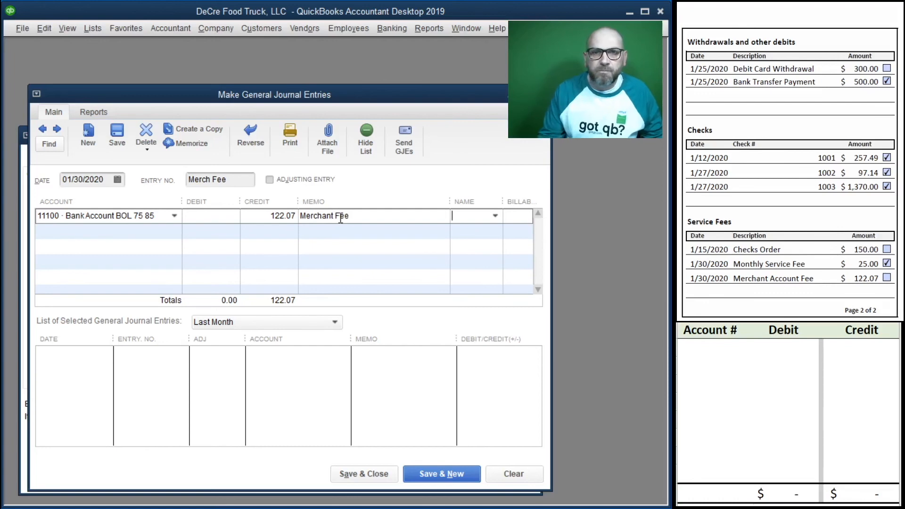
Record a 122.07 credit to account 11100 in the first row of the side table.
key(Tab)
click(724, 355)
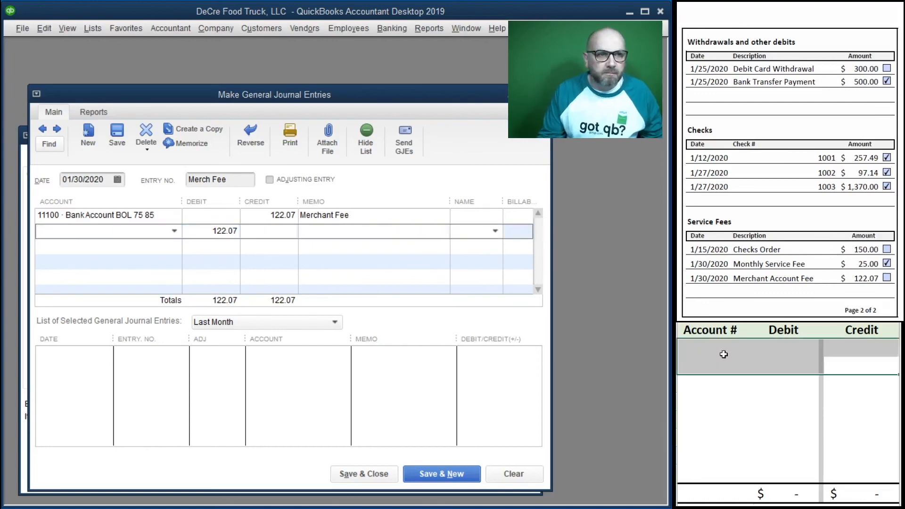
text(11100)
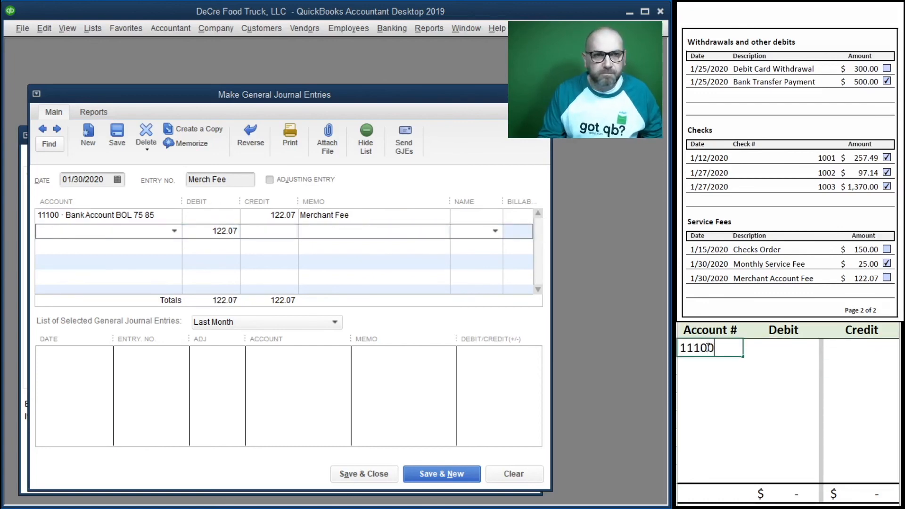
key(Tab)
key(Tab)
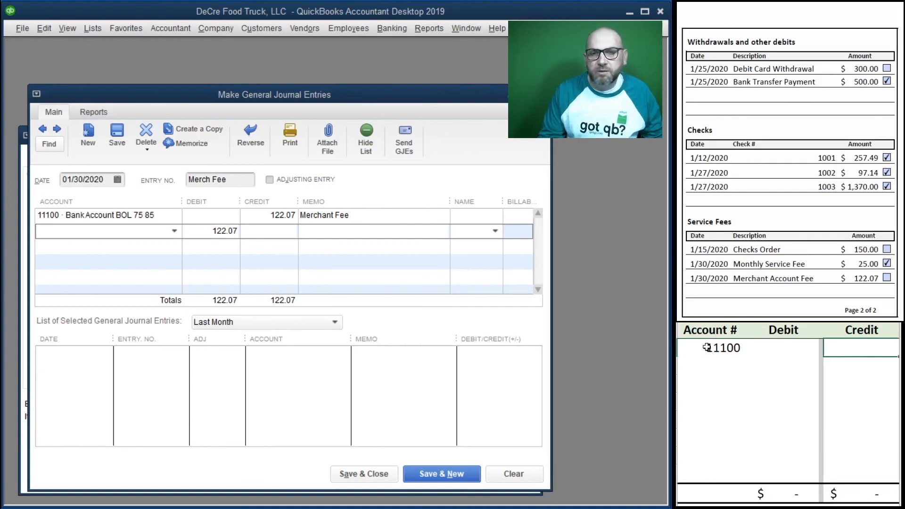
text(122.07)
key(Return)
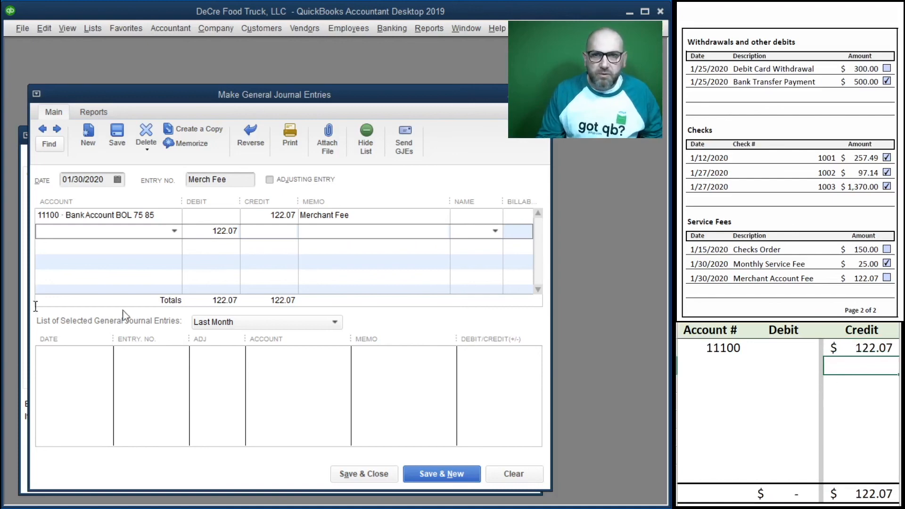
Assign the second line of the Merch Fee journal entry to the 61500 Merchant Account Fees account.
click(730, 360)
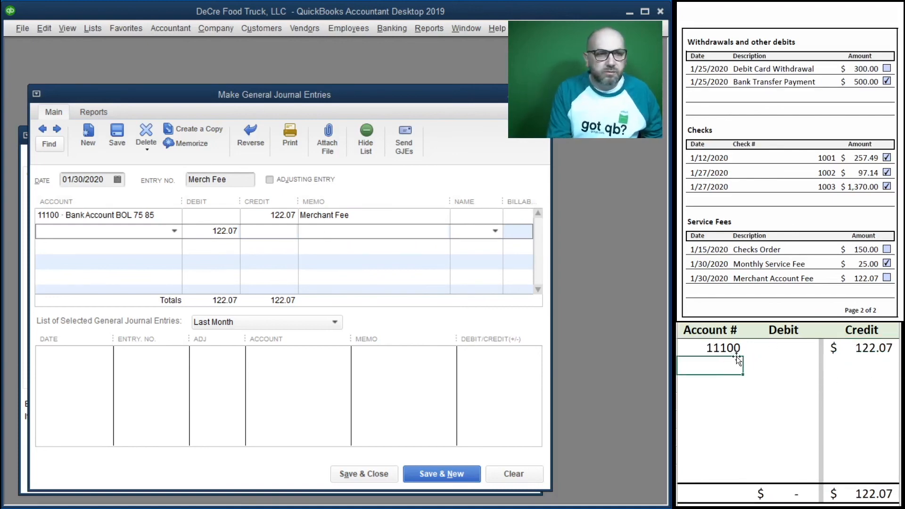
click(101, 231)
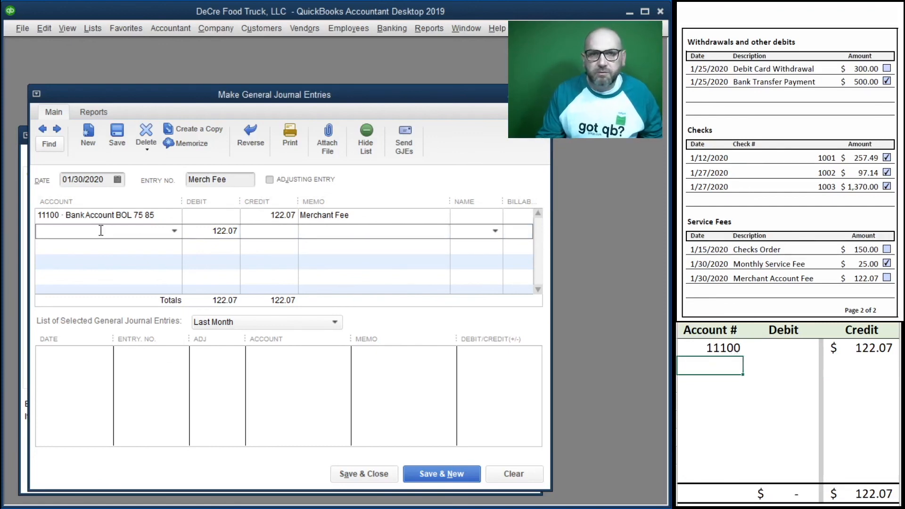
text(mer)
key(Tab)
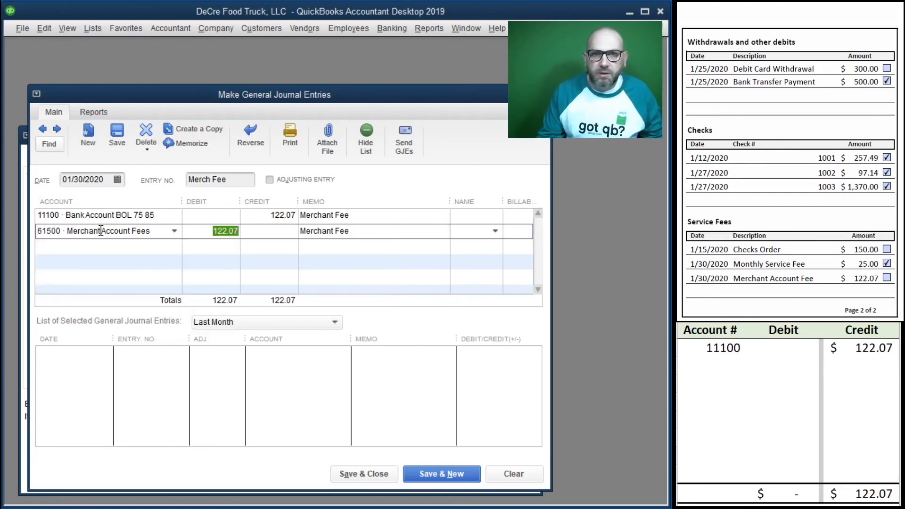
Record a 122.07 debit to account 61500 in the second row of the side table.
click(719, 361)
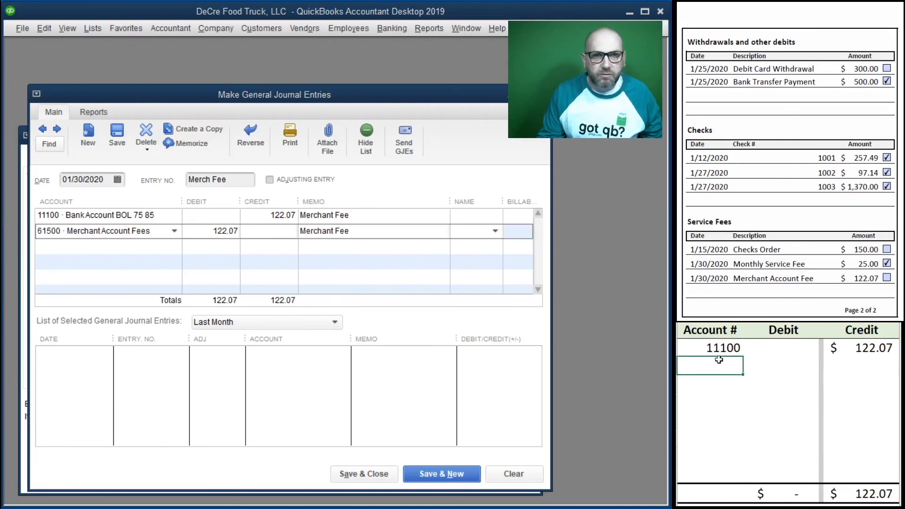
text(61500)
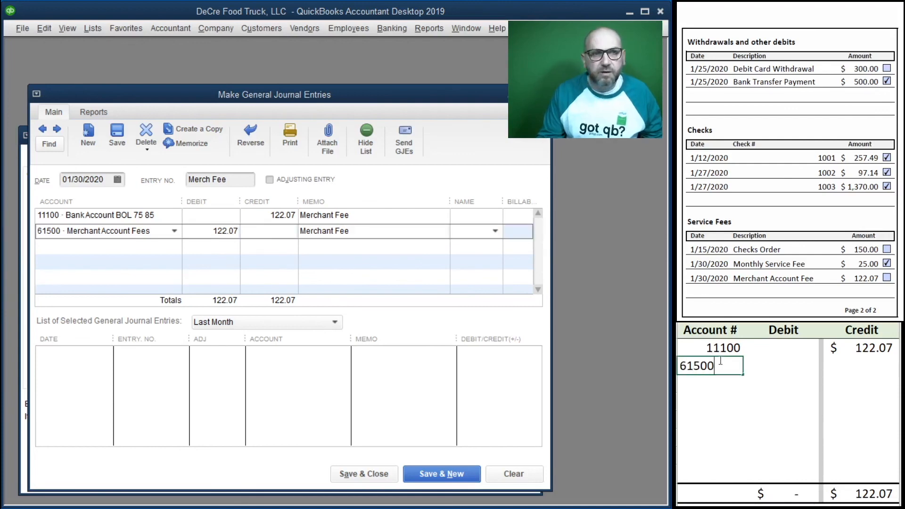
key(Tab)
text(12)
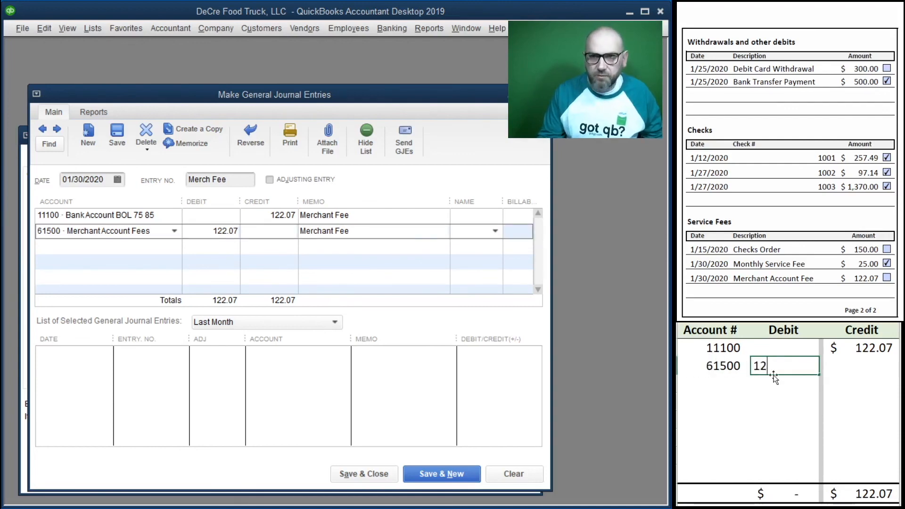
text(2.07)
key(Tab)
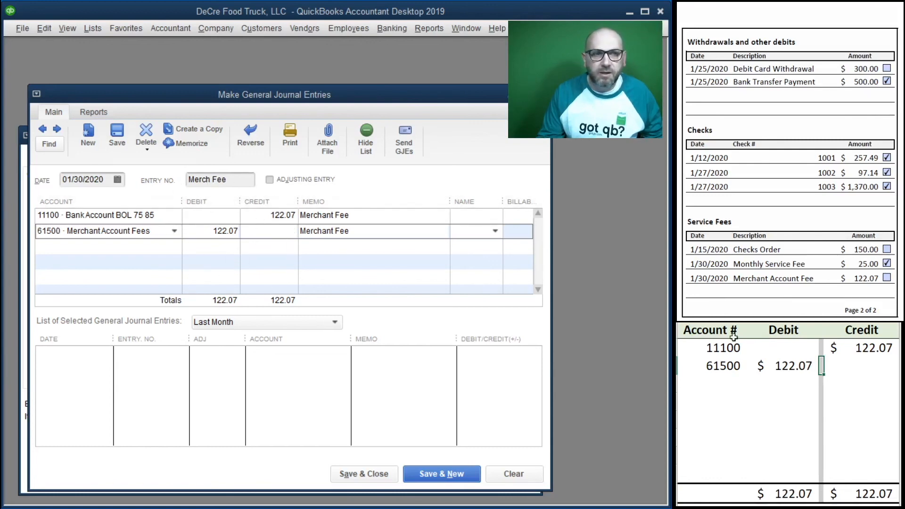
Save and close the Merch Fee journal entry, and clear its two rows from the side table.
click(364, 474)
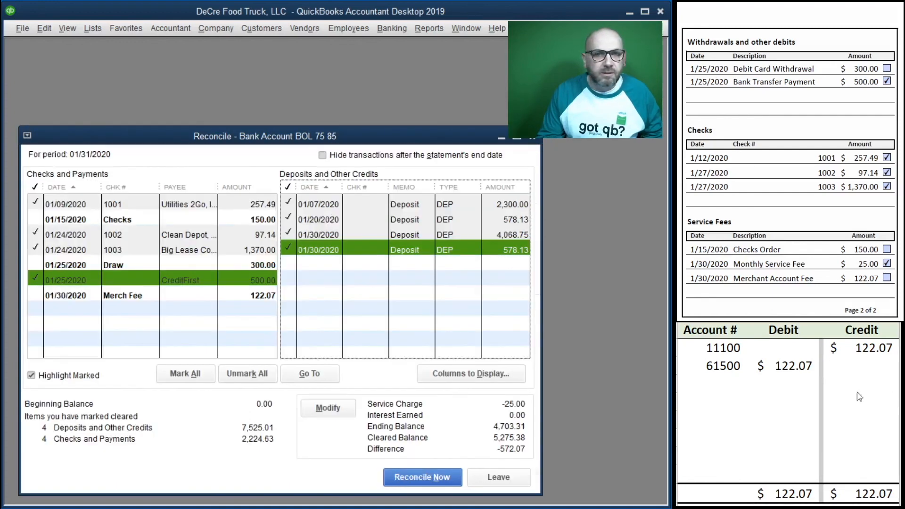
drag(872, 370, 704, 346)
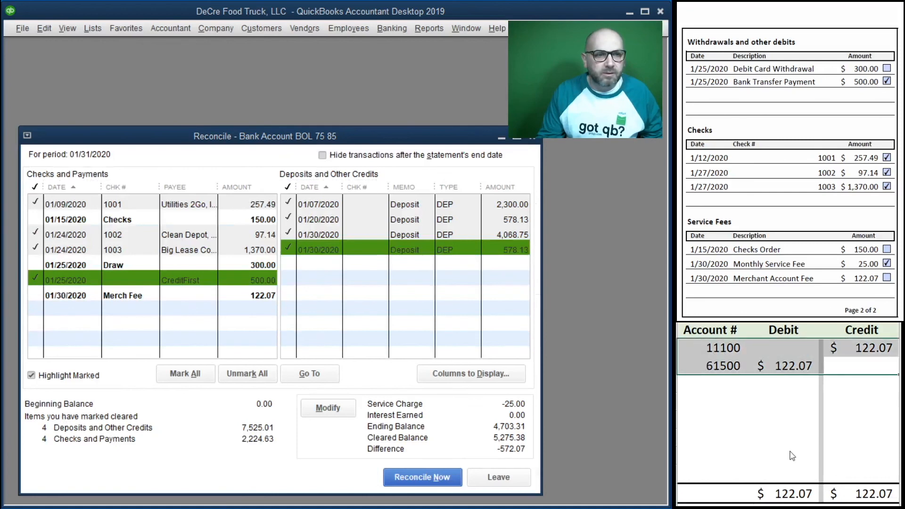
key(Delete)
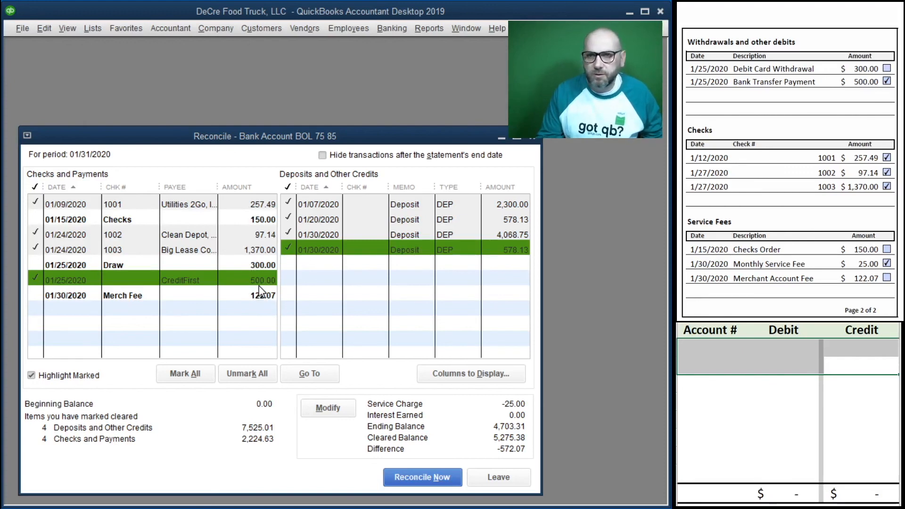
Mark the 300.00 draw, 150.00 checks order and 122.07 merchant fee as cleared on both the bank statement and the reconciliation.
click(887, 69)
click(35, 263)
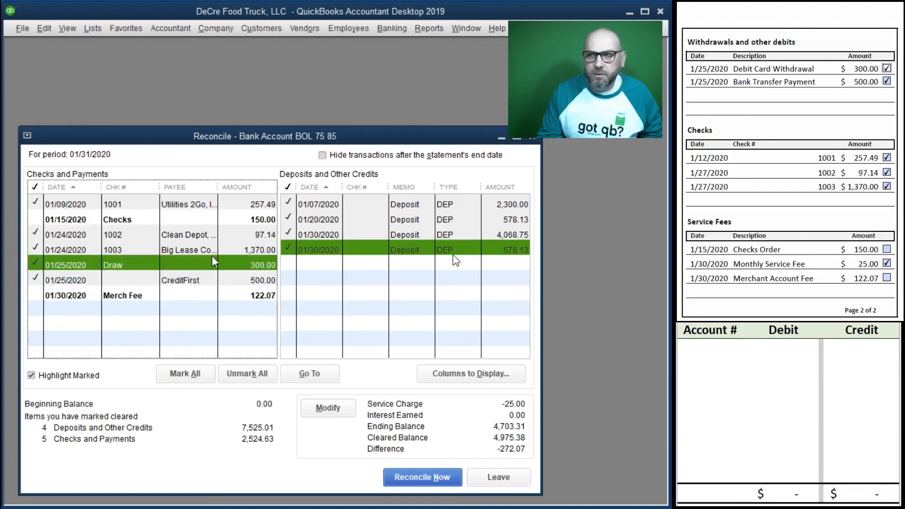
click(887, 250)
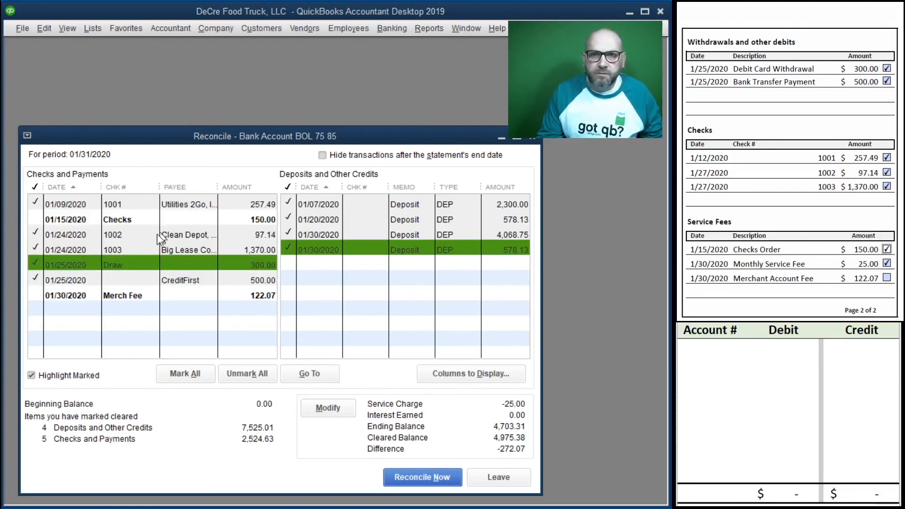
click(34, 218)
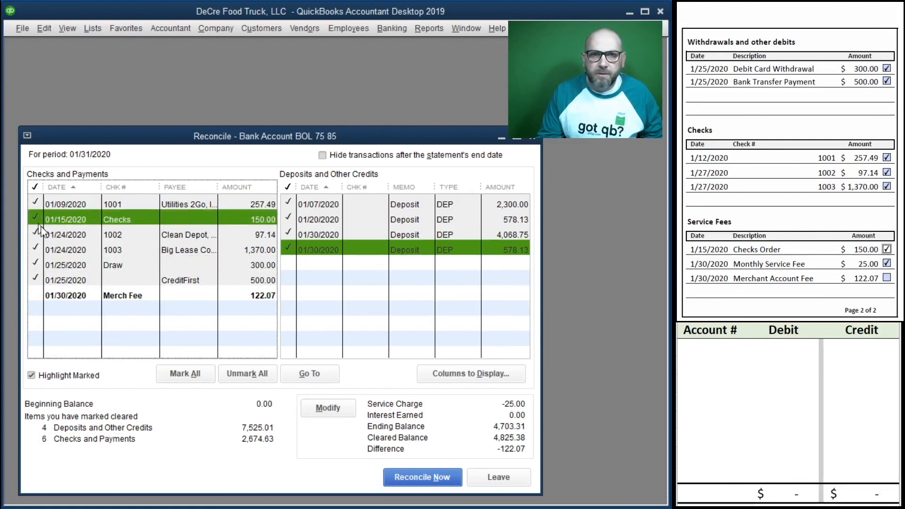
click(887, 277)
click(35, 295)
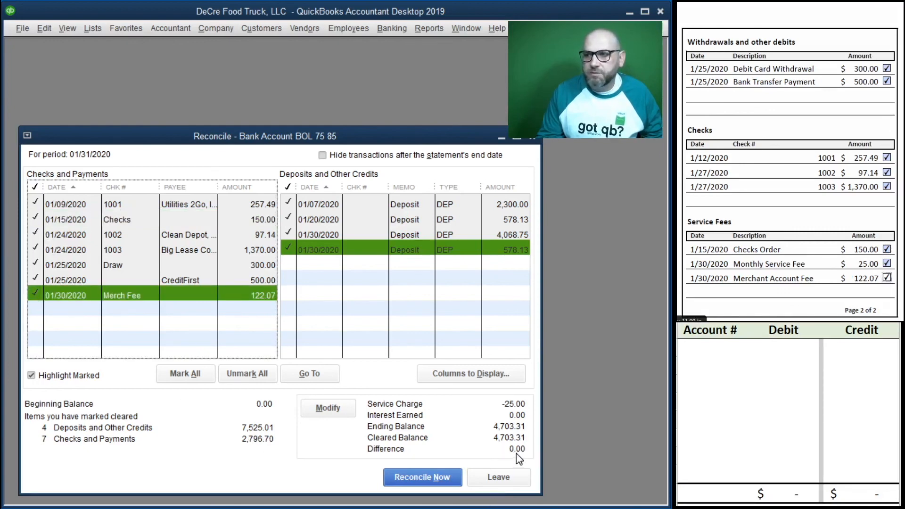
Complete the January reconciliation and display both the summary and detail reconciliation reports.
scroll(824, 211, down, 10)
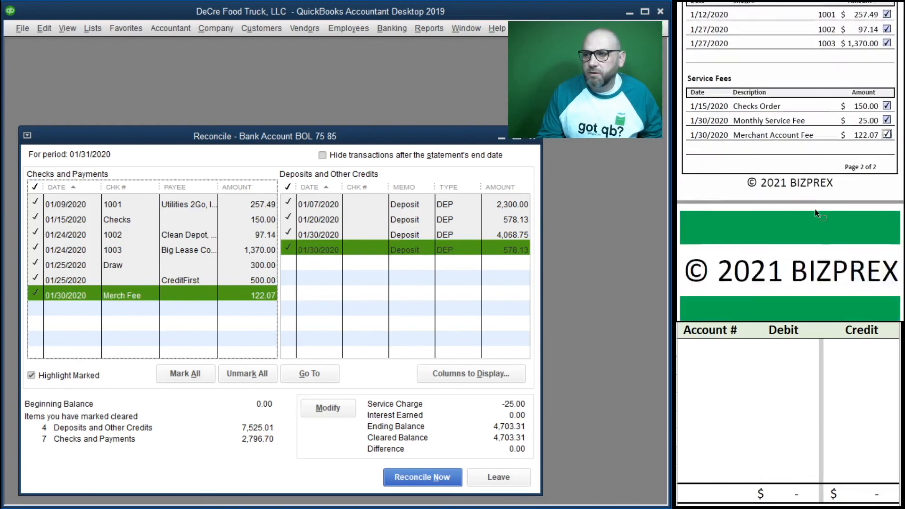
click(409, 477)
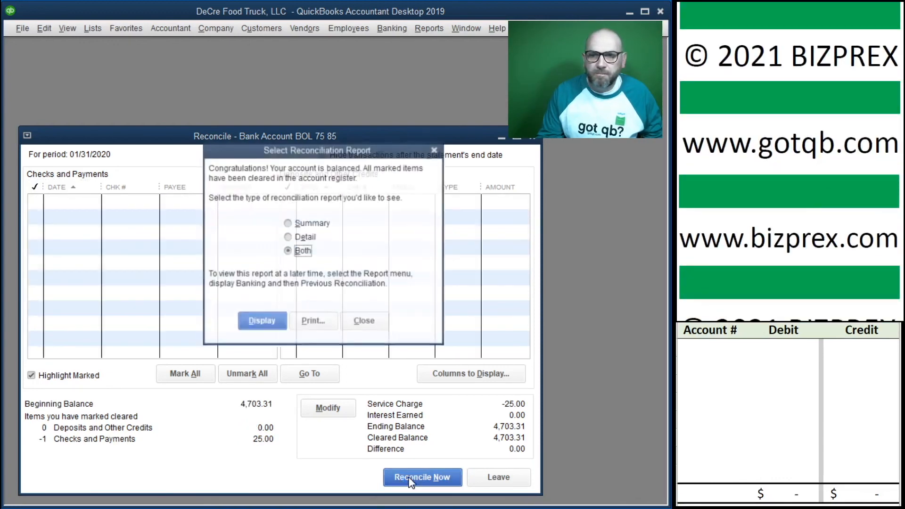
click(262, 324)
click(279, 213)
click(340, 242)
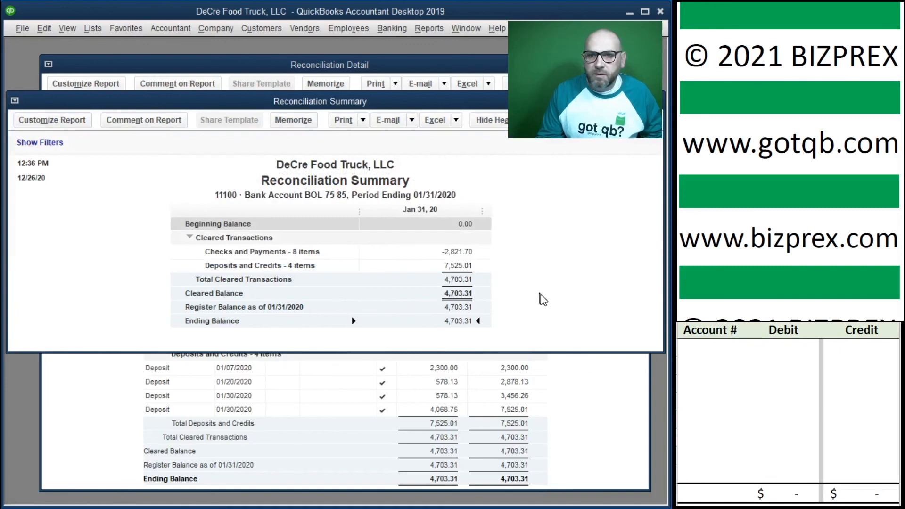
Compare the Reconciliation Summary and Reconciliation Detail reports with the bank statement, and close both reports.
scroll(788, 141, up, 10)
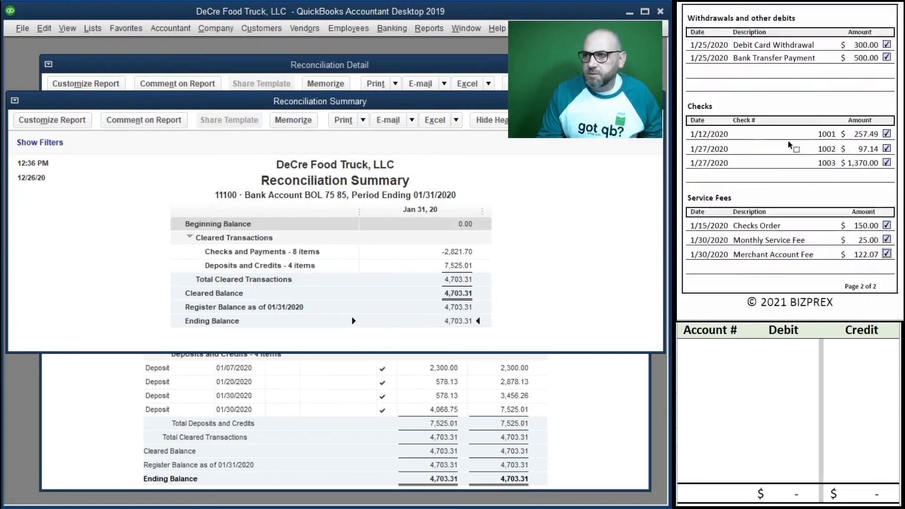
scroll(789, 140, up, 3)
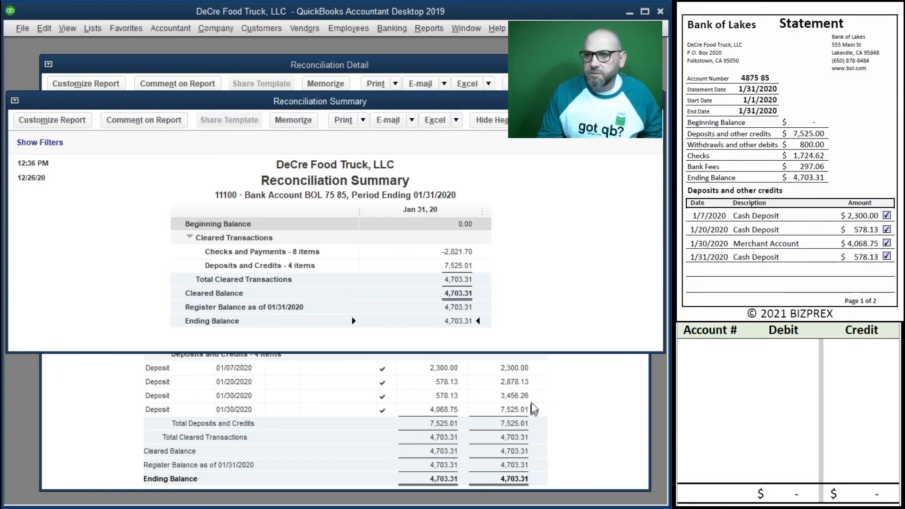
key(Escape)
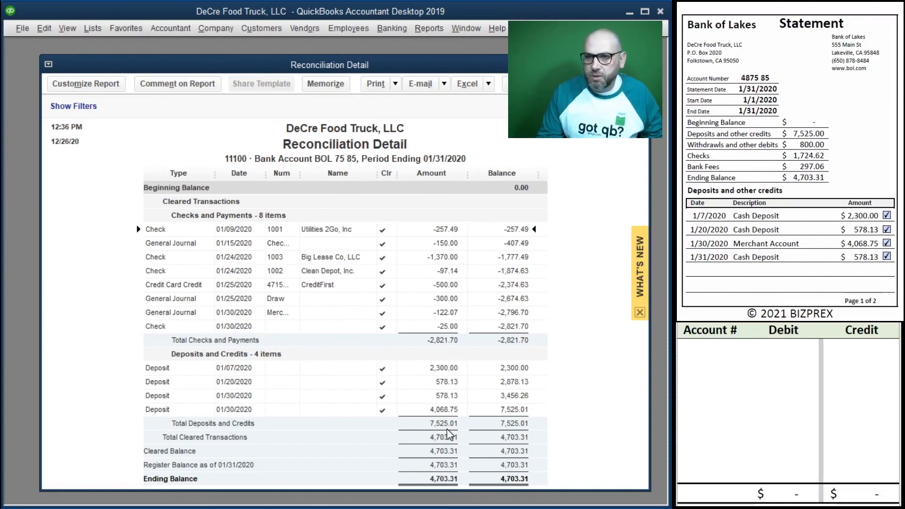
scroll(749, 209, down, 10)
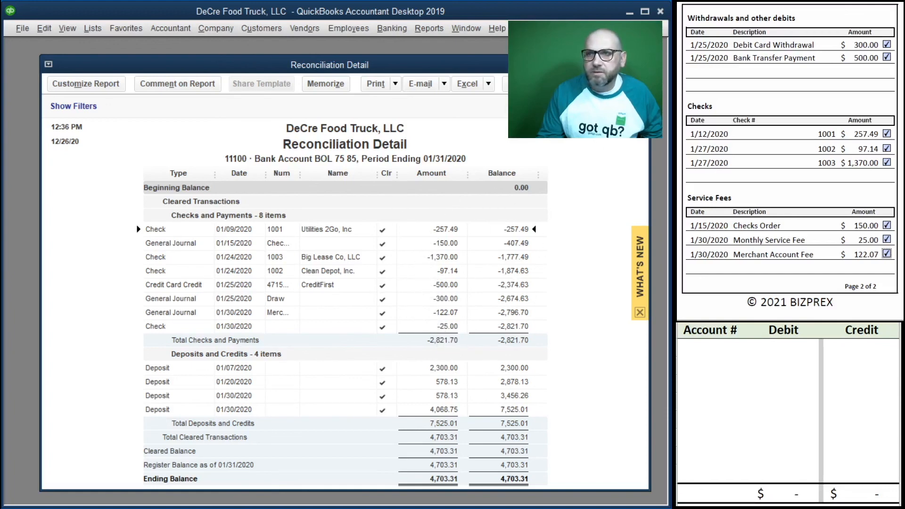
click(641, 65)
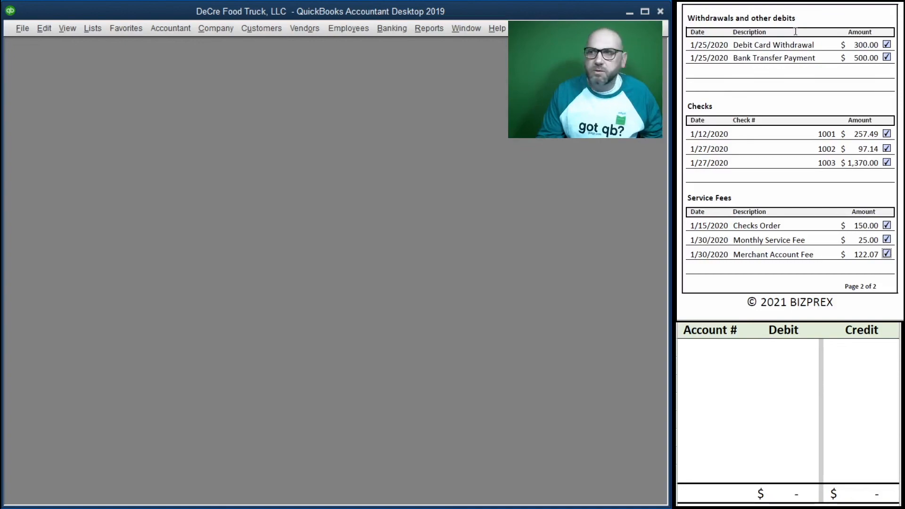
scroll(794, 31, down, 8)
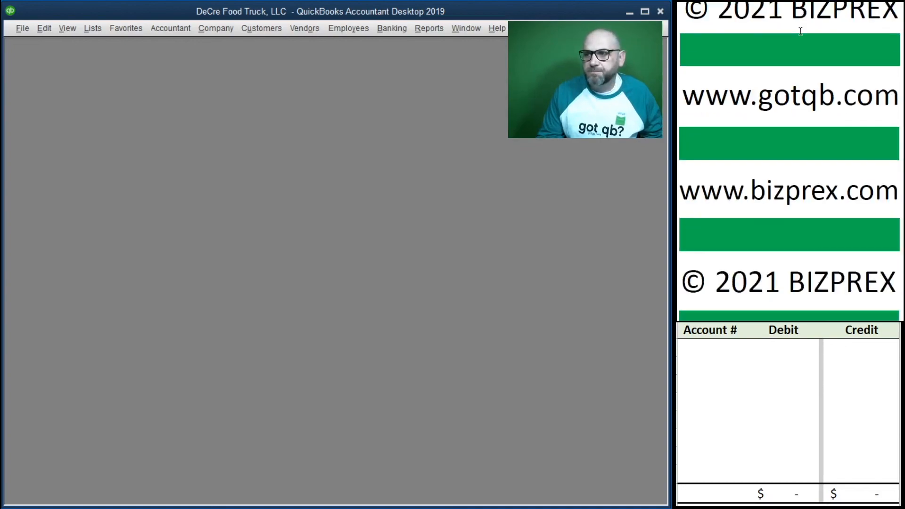